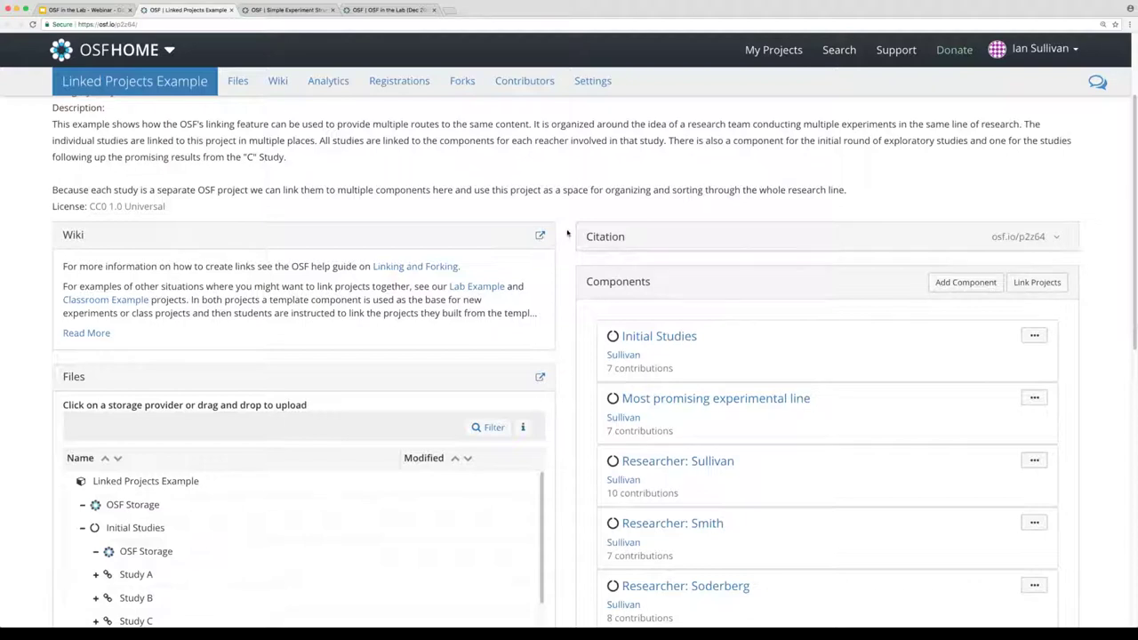
View the studies linked in the Initial Studies component of Linked Projects Example, and return to the parent project.
scroll(567, 234, down, 1)
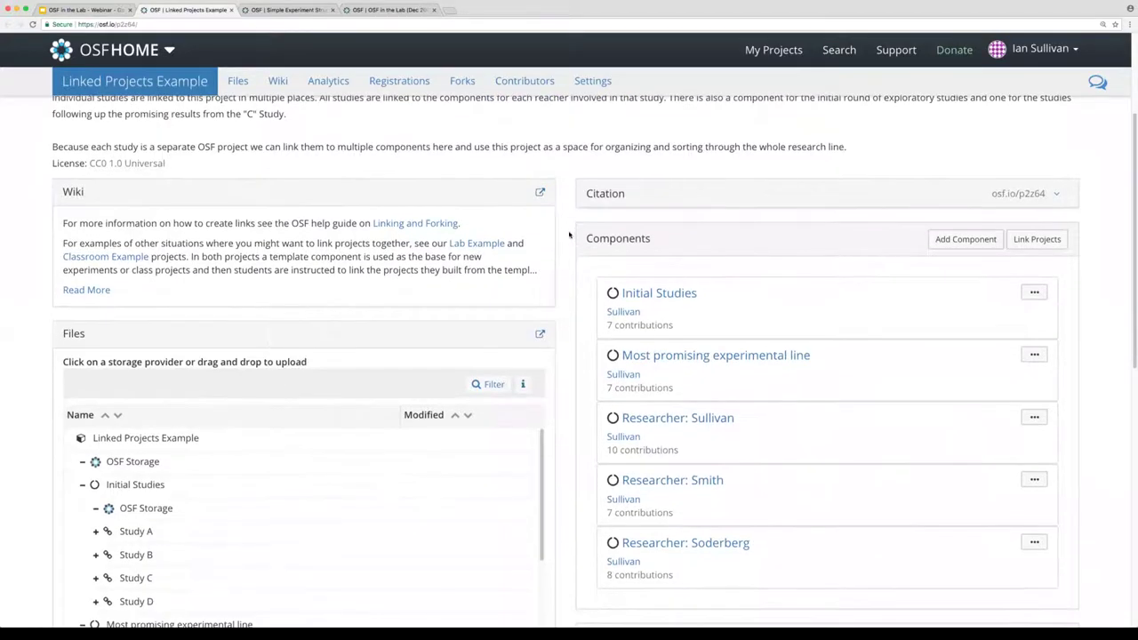
click(672, 297)
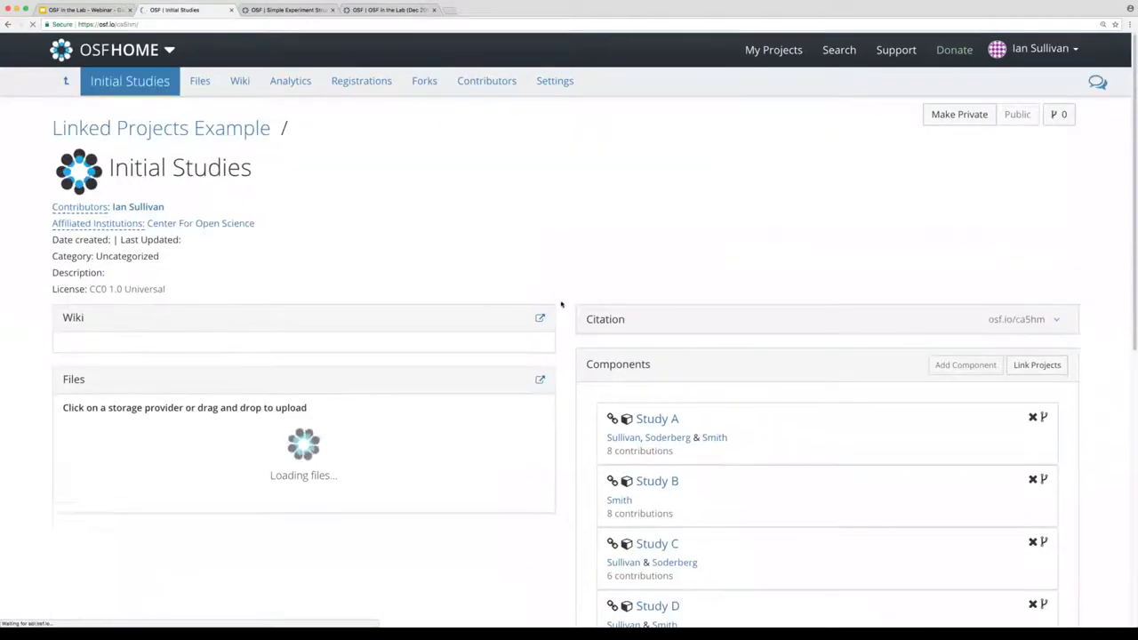
scroll(568, 348, down, 3)
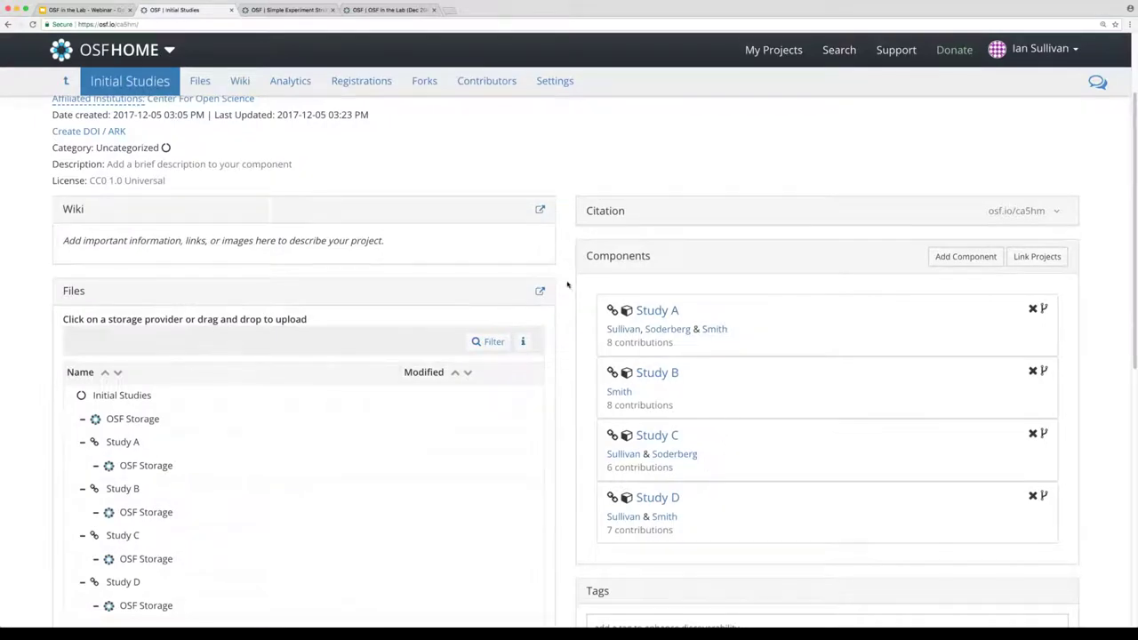
scroll(569, 289, up, 3)
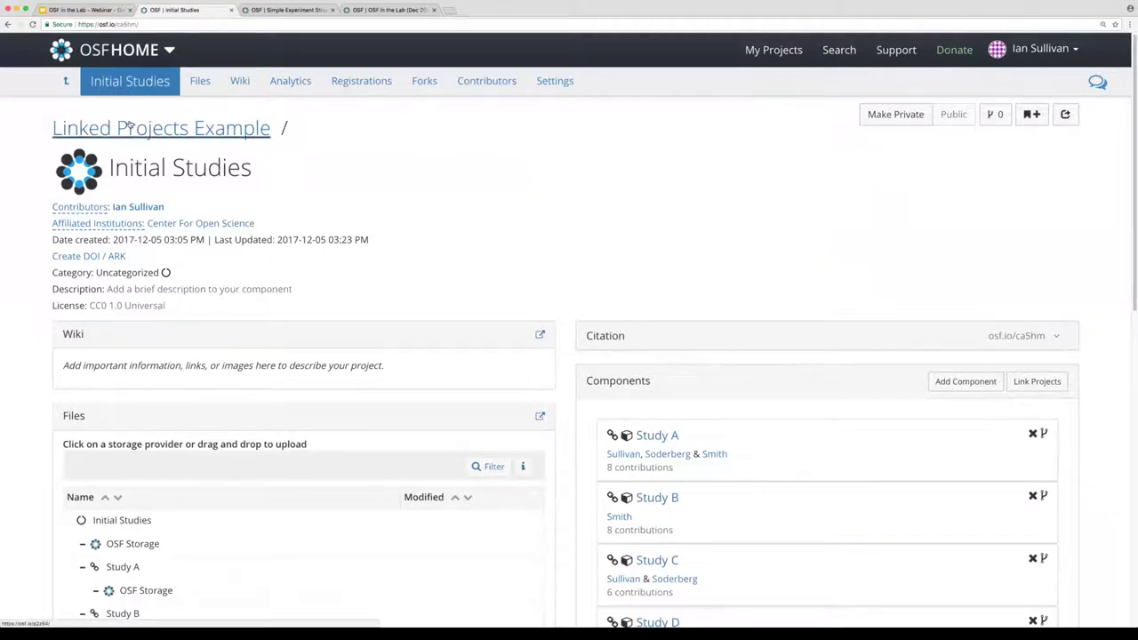
click(67, 89)
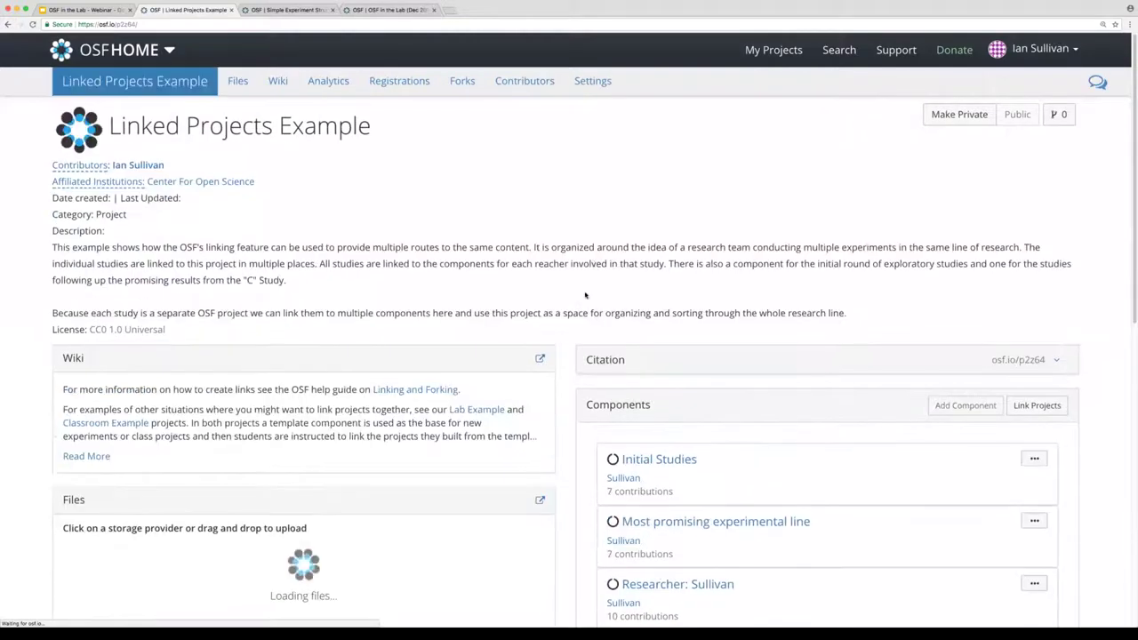
View the studies linked in the Most promising experimental line component and return to the Linked Projects Example project.
scroll(641, 347, down, 3)
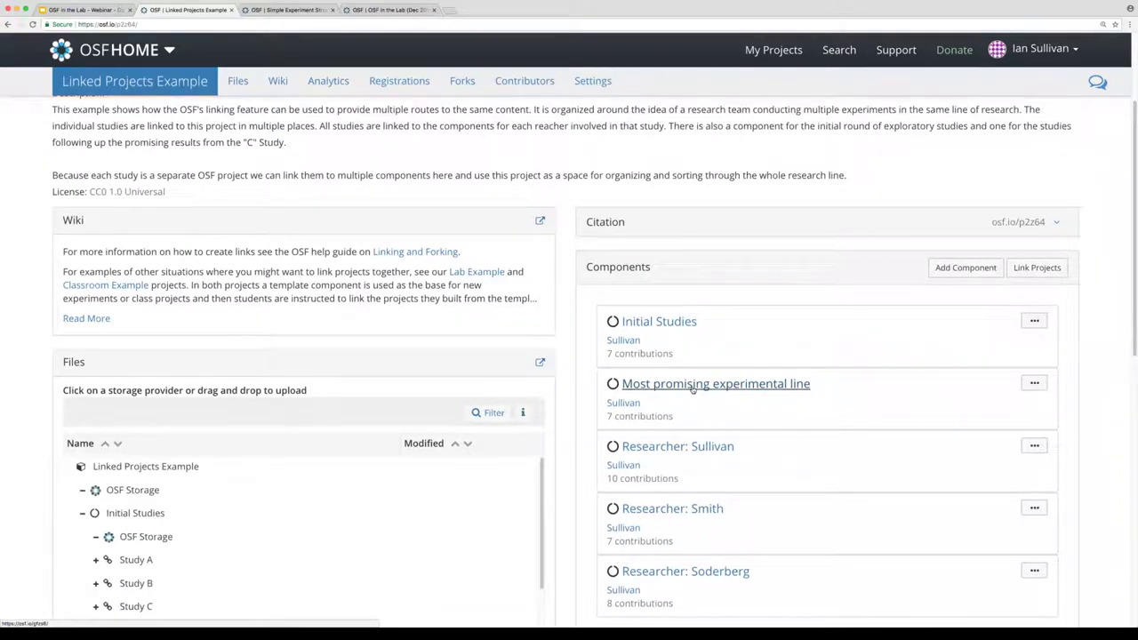
click(700, 386)
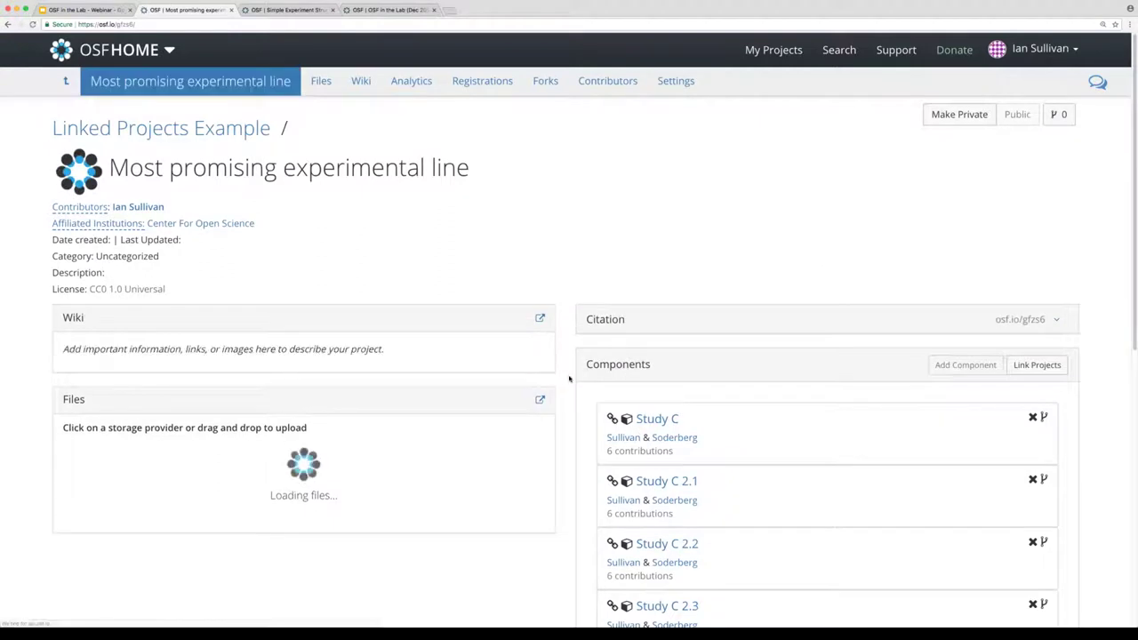
scroll(569, 378, down, 2)
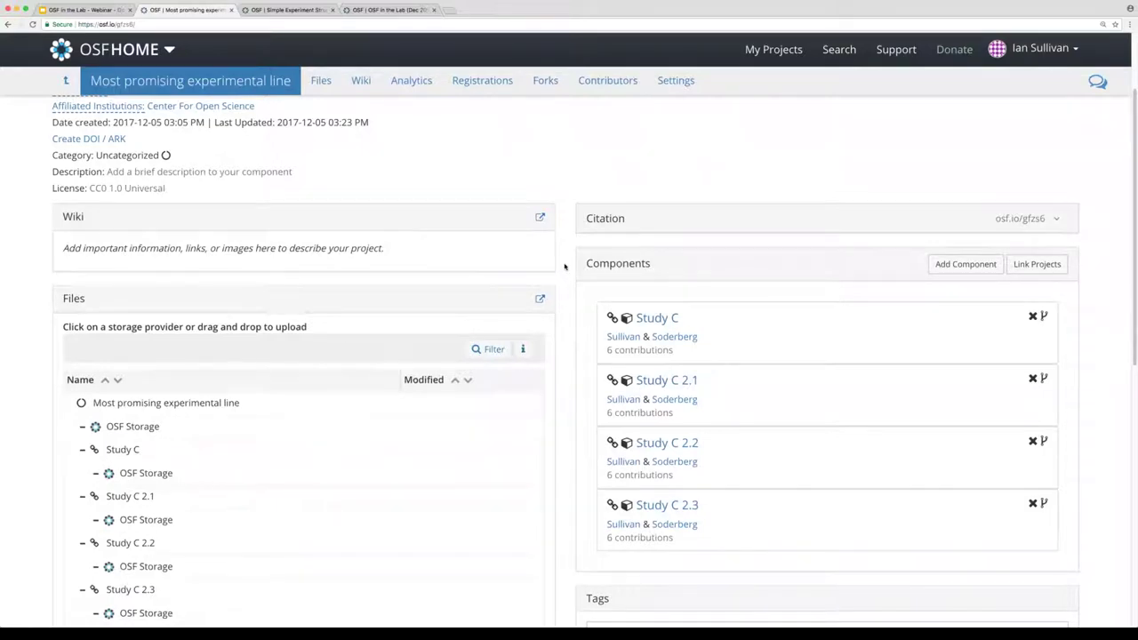
scroll(564, 266, up, 2)
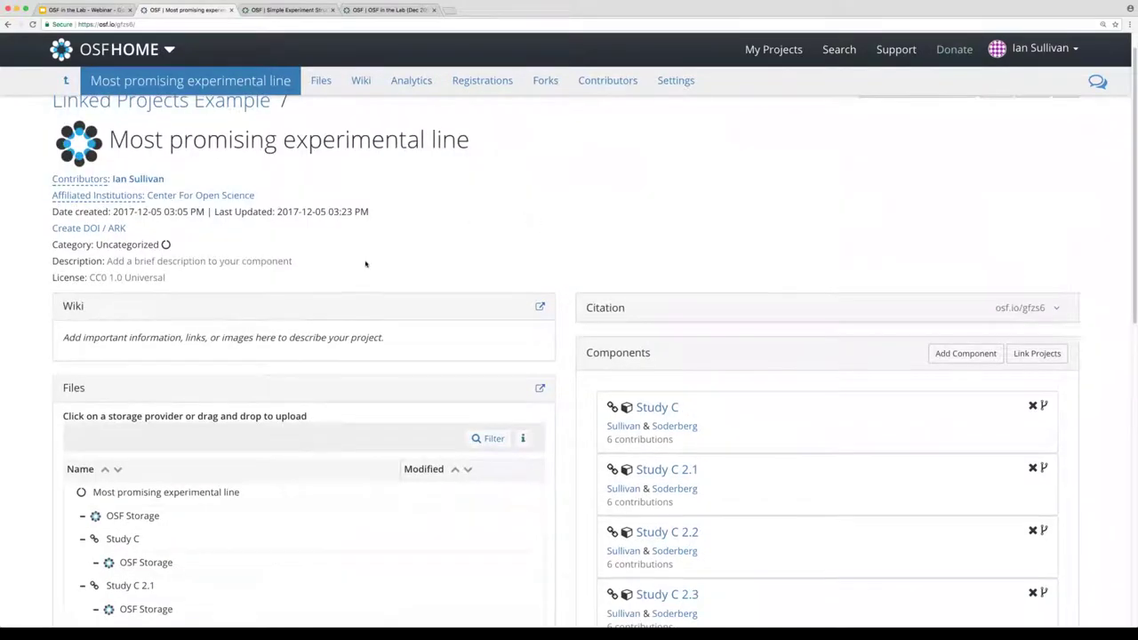
scroll(365, 264, up, 1)
click(66, 80)
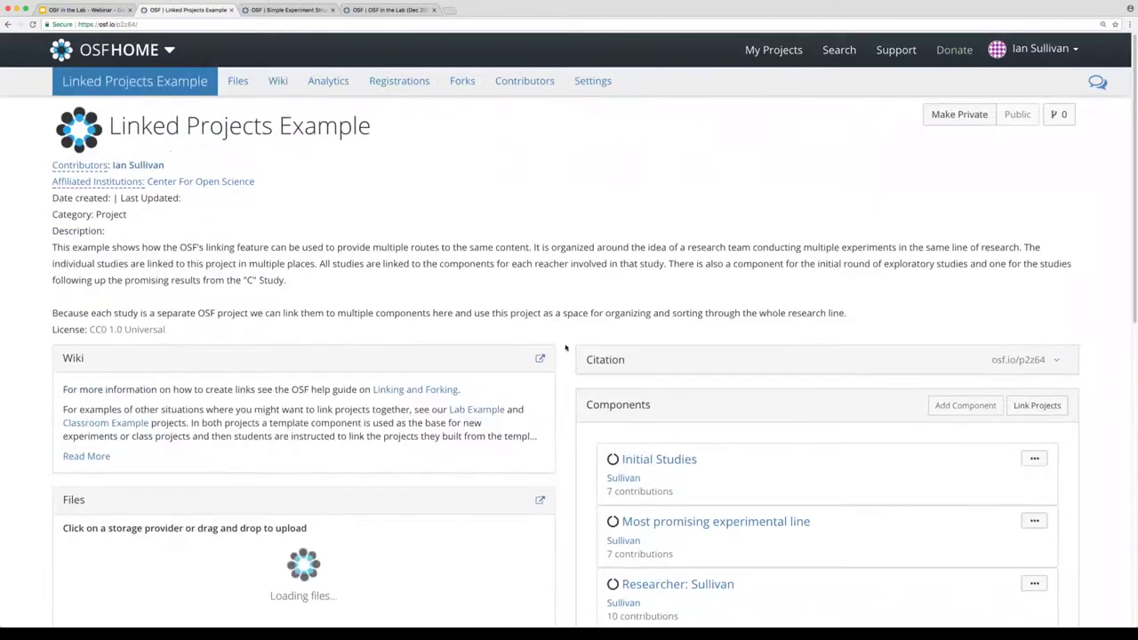
Examine the studies linked in the first researcher component and return to the Linked Projects Example project.
scroll(566, 347, down, 5)
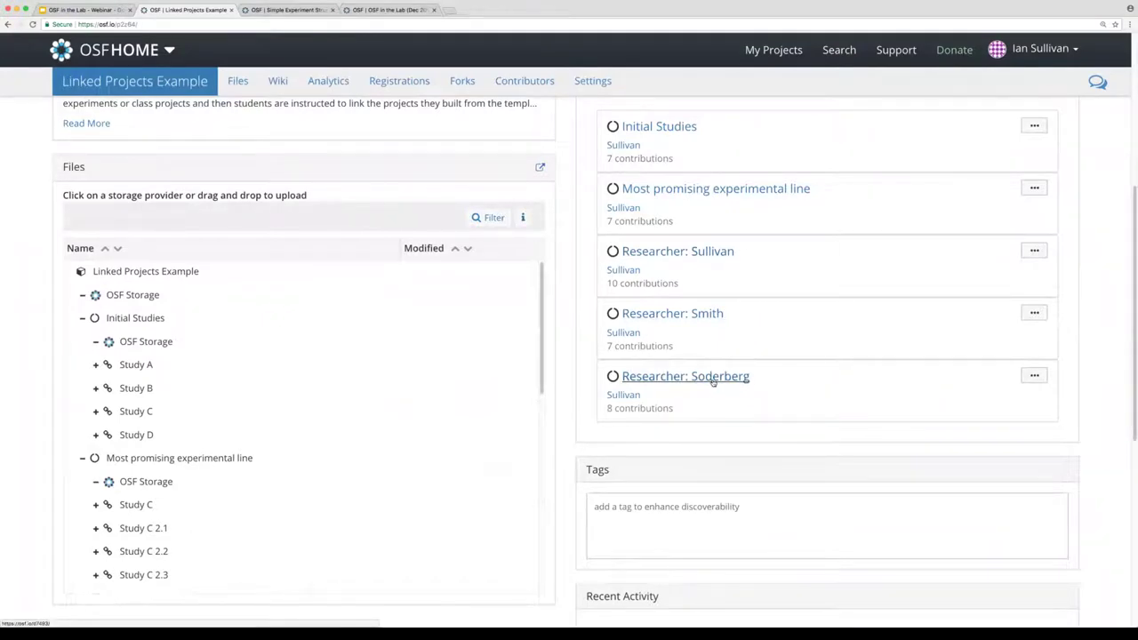
click(724, 256)
scroll(395, 155, down, 2)
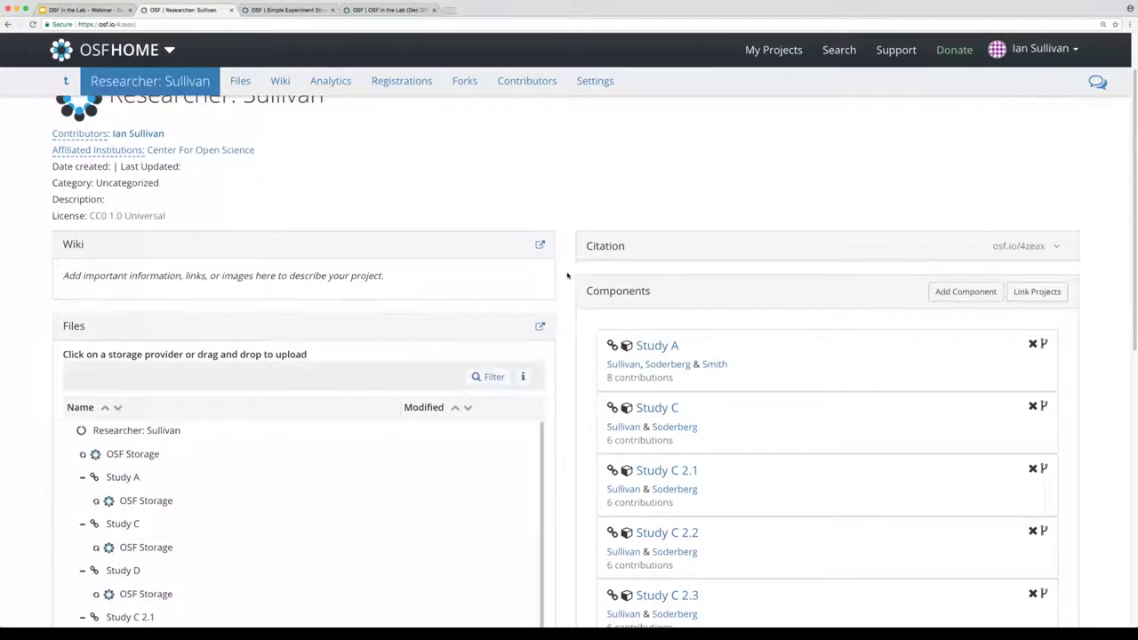
scroll(566, 267, down, 2)
scroll(570, 267, down, 1)
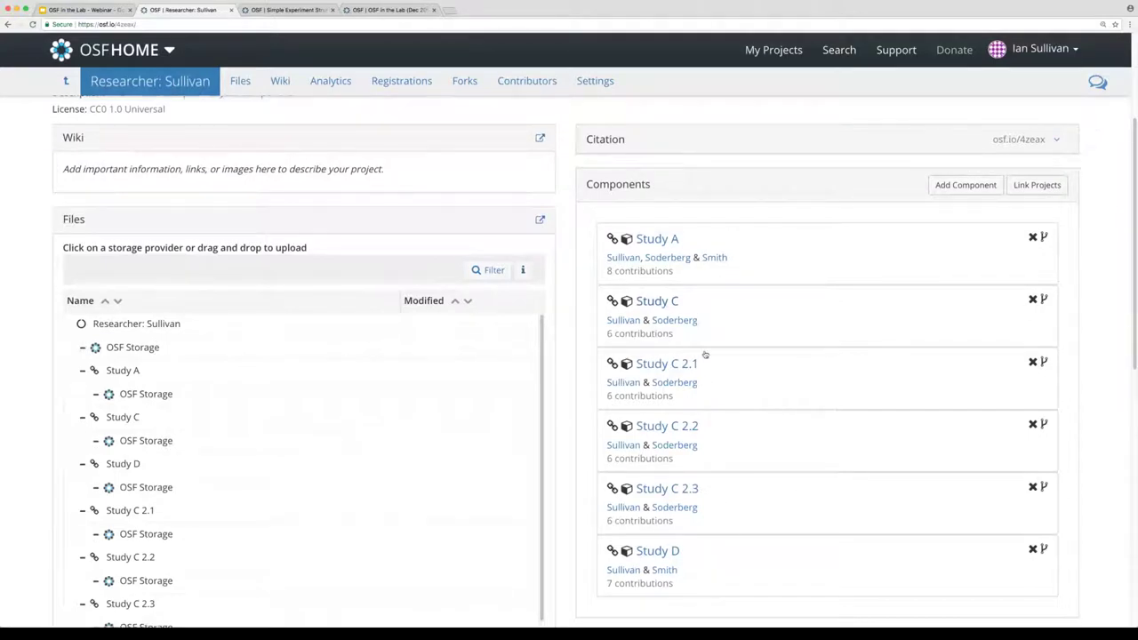
scroll(573, 359, up, 2)
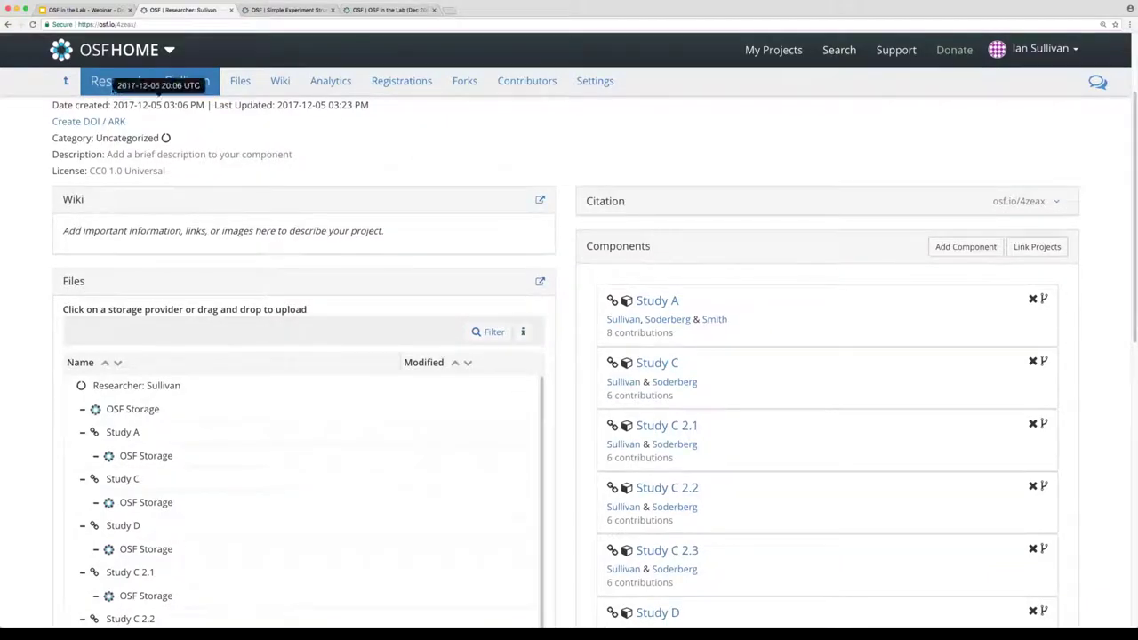
click(68, 81)
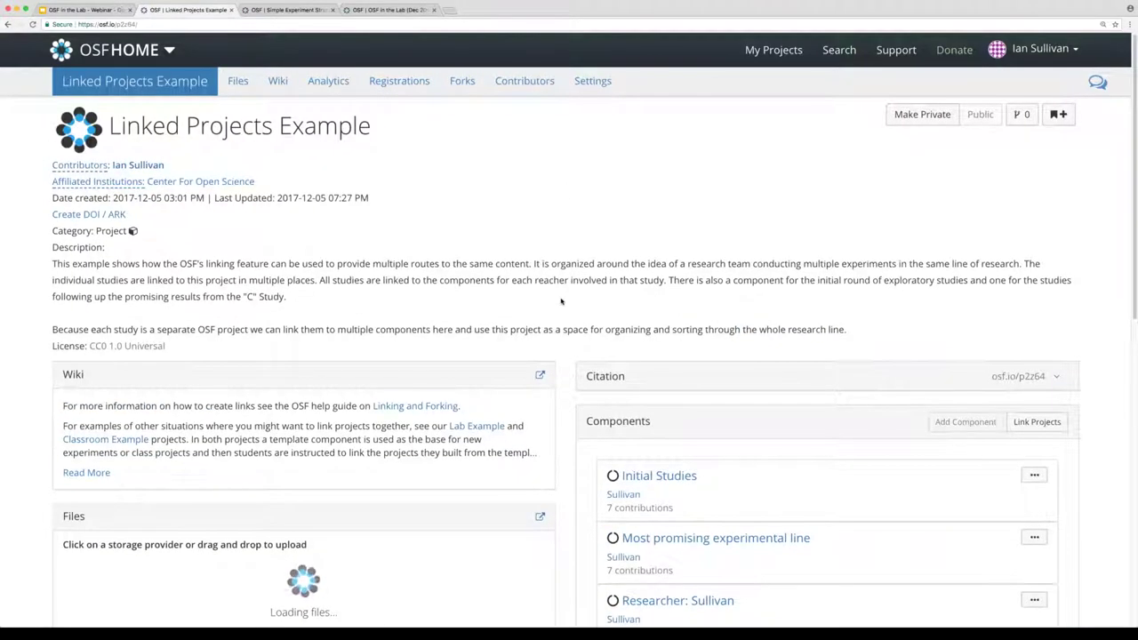
View the Study A project linked under Initial Studies and go back to the Initial Studies component.
scroll(562, 303, down, 1)
scroll(562, 303, down, 1)
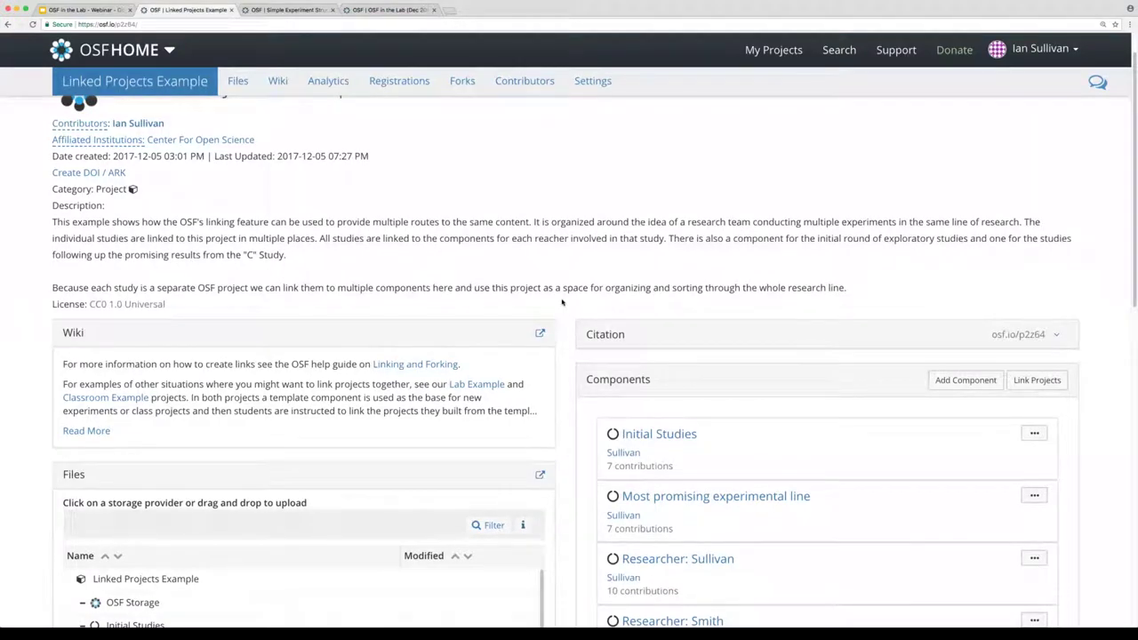
scroll(562, 303, down, 5)
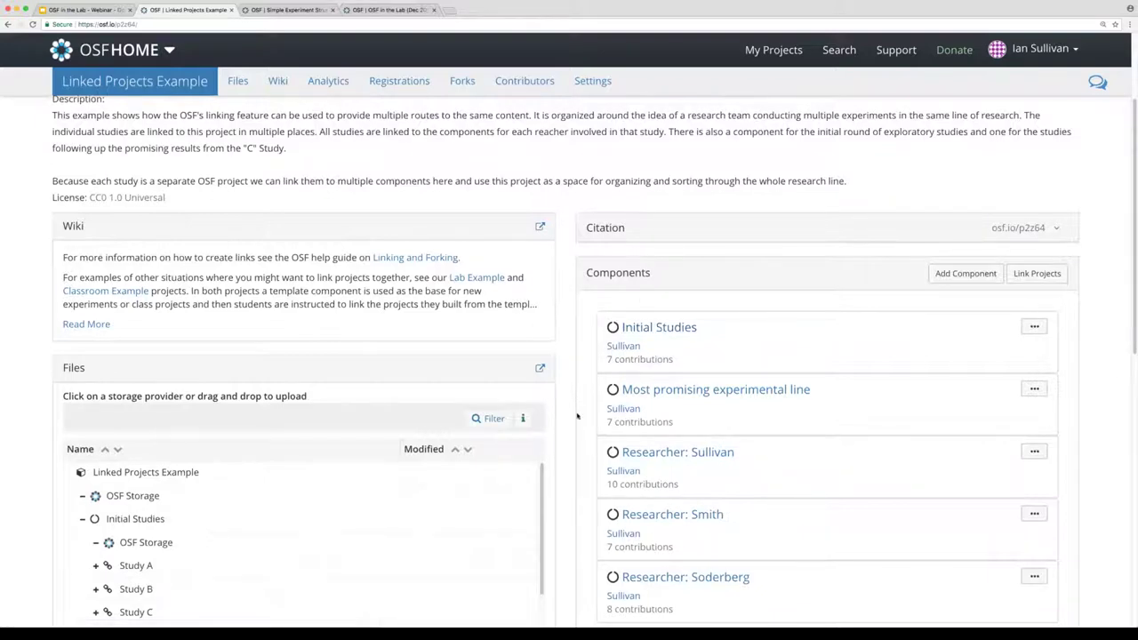
click(689, 330)
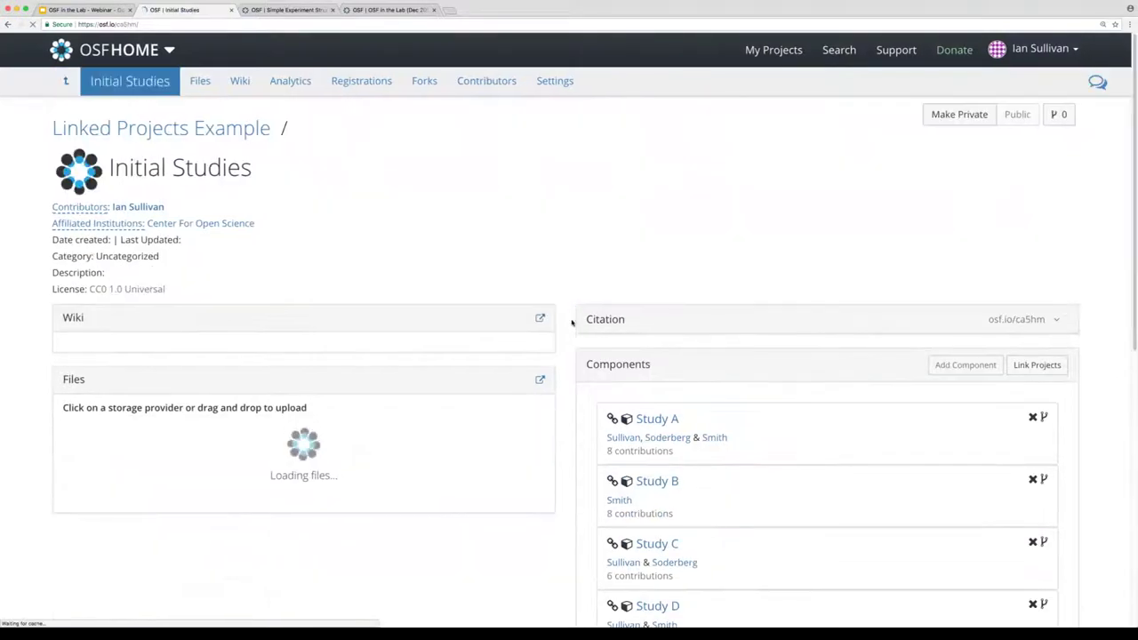
scroll(657, 325, down, 2)
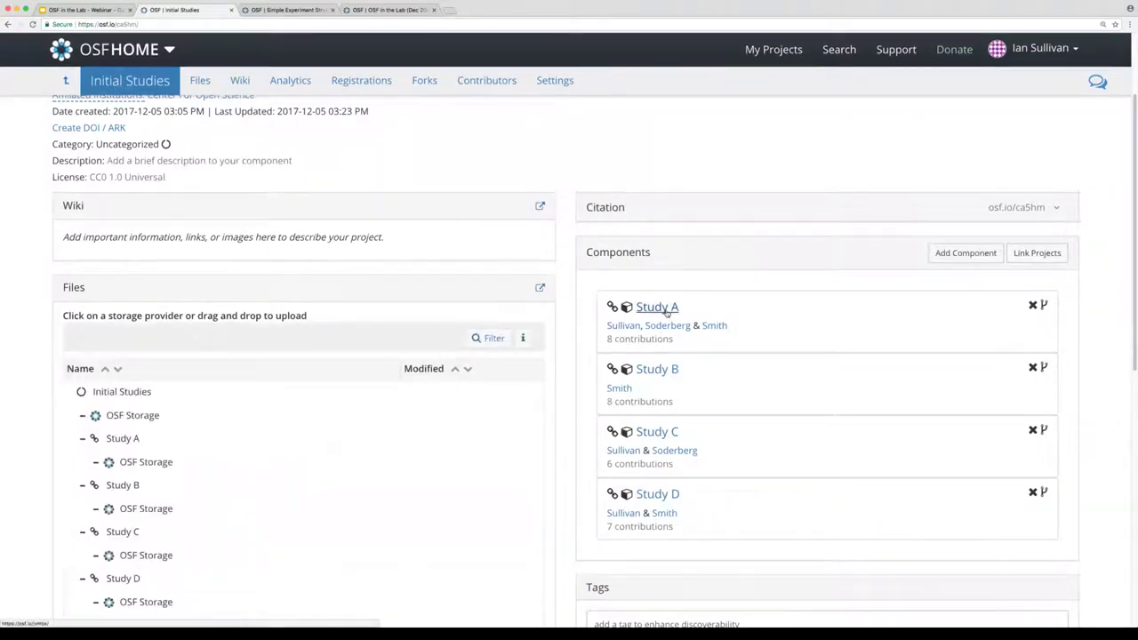
click(666, 309)
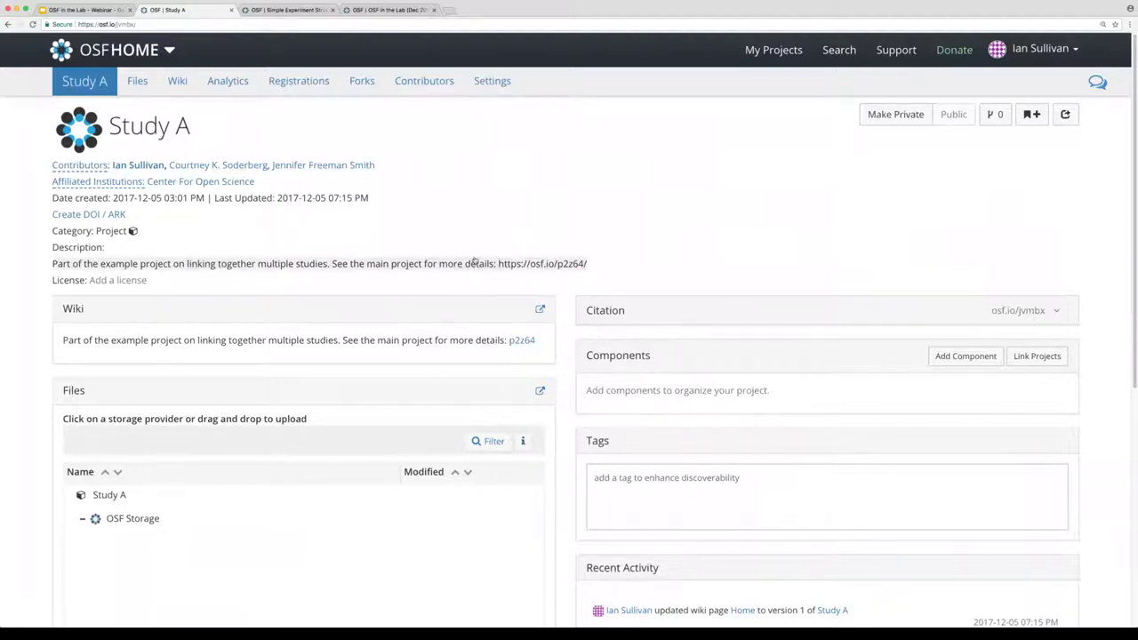
click(8, 24)
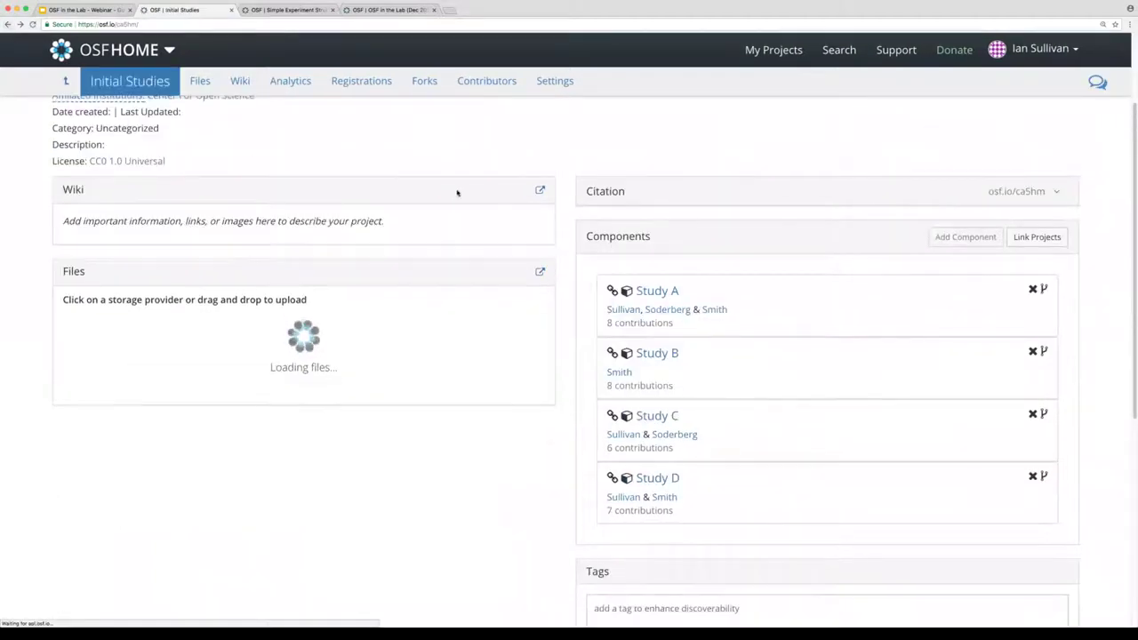
Return from Initial Studies to the Linked Projects Example project and switch to the OSF in the Lab webinar slides.
scroll(564, 247, up, 3)
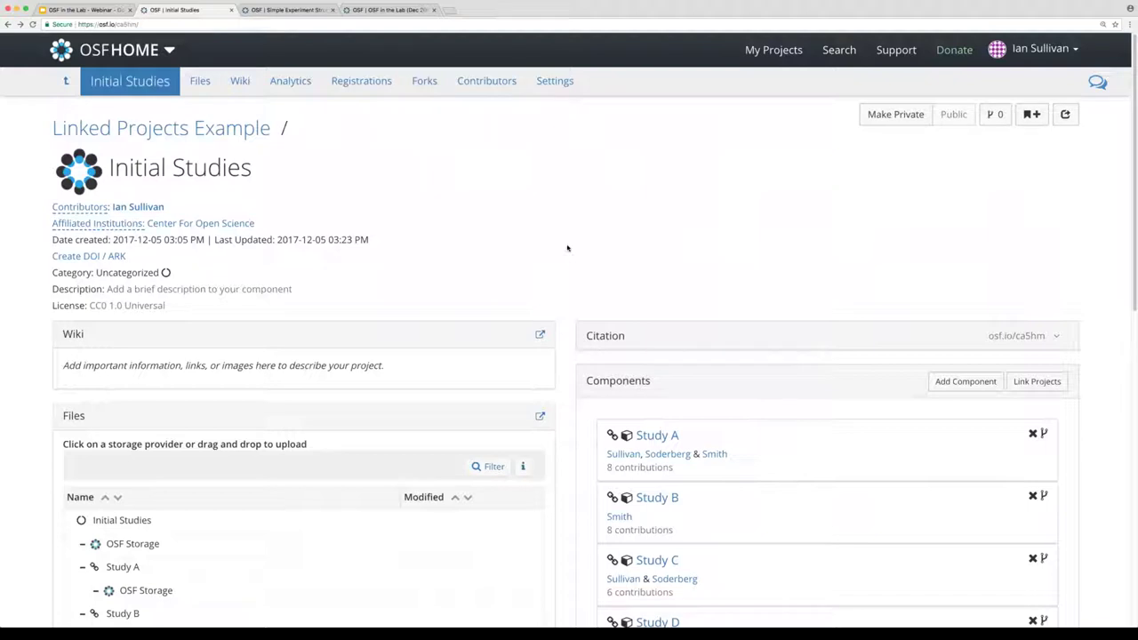
scroll(568, 248, down, 1)
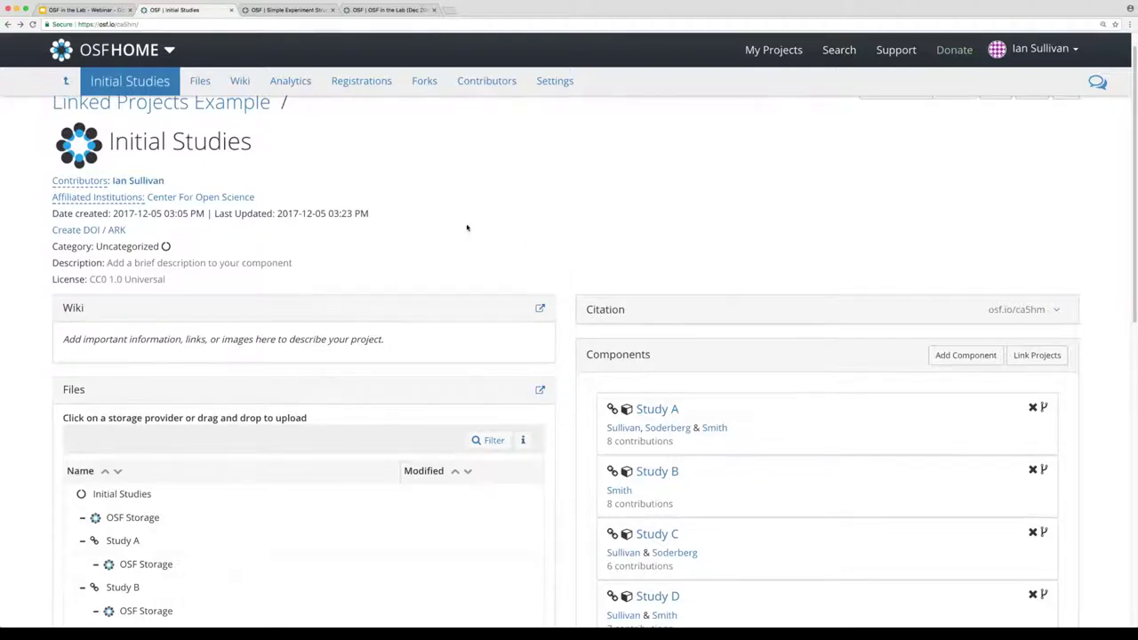
scroll(467, 229, up, 1)
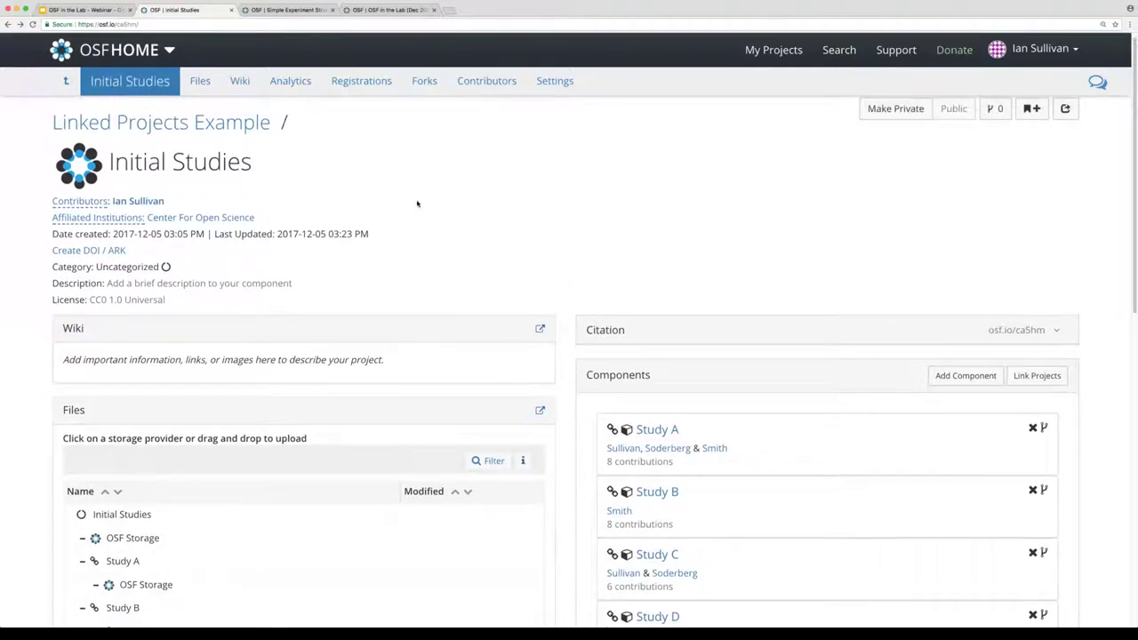
click(69, 90)
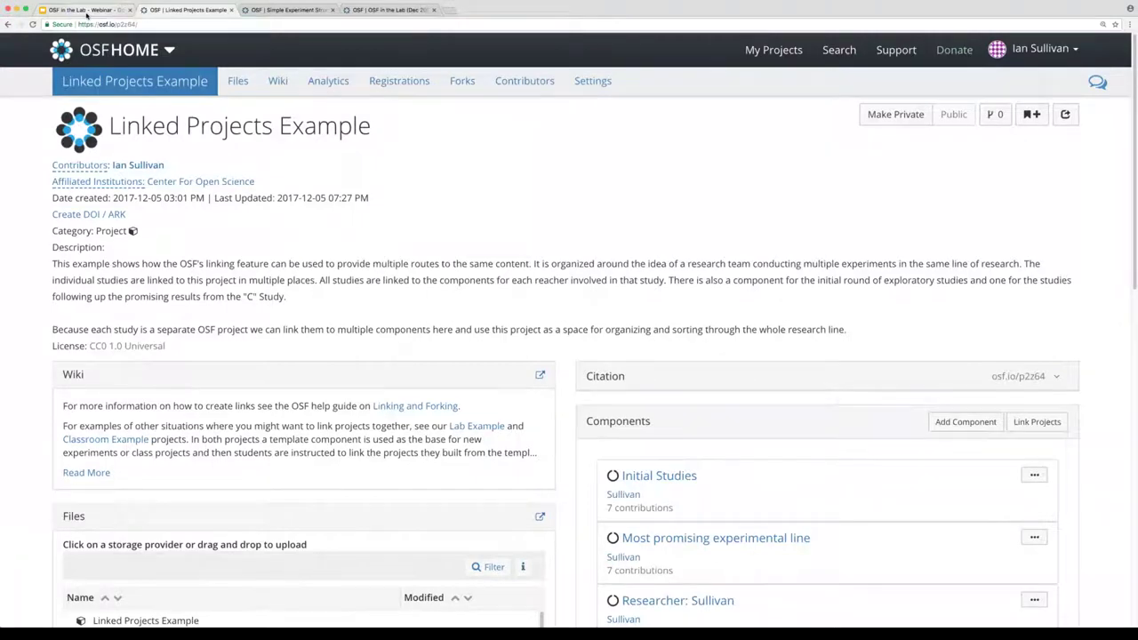
click(86, 10)
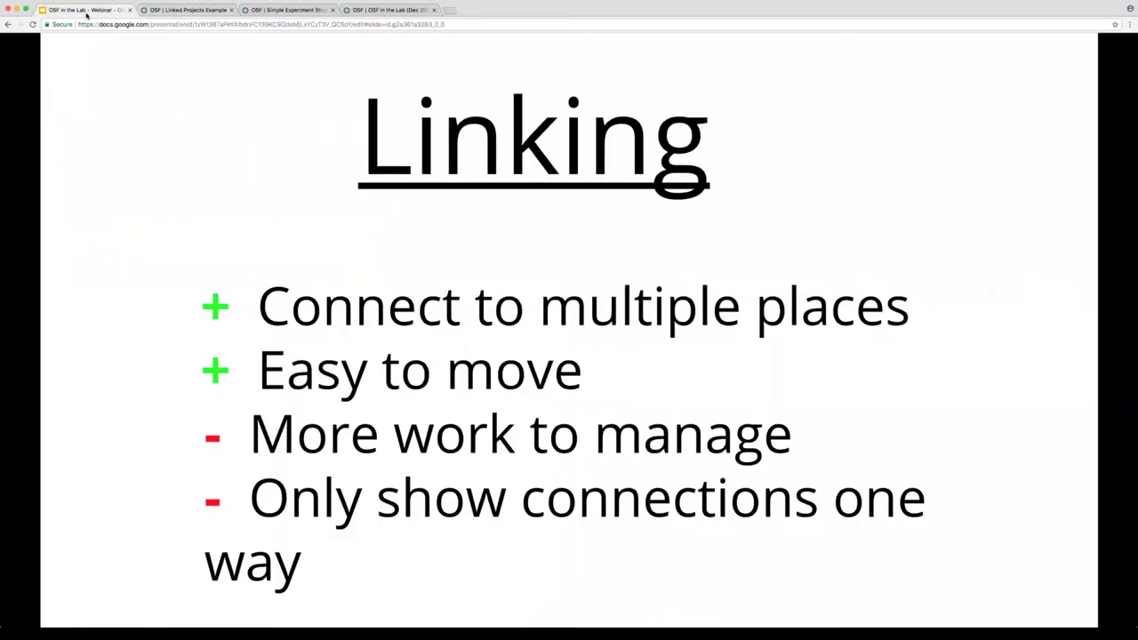
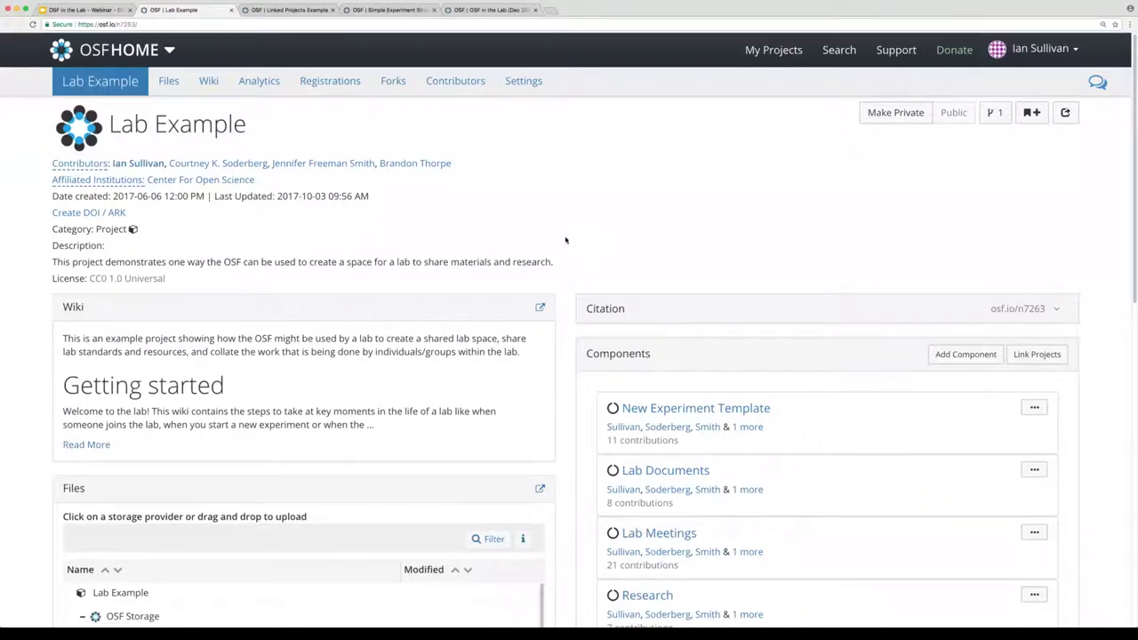
Open the New Experiment Template component of the Lab Example project and look through its components and files.
scroll(565, 241, down, 5)
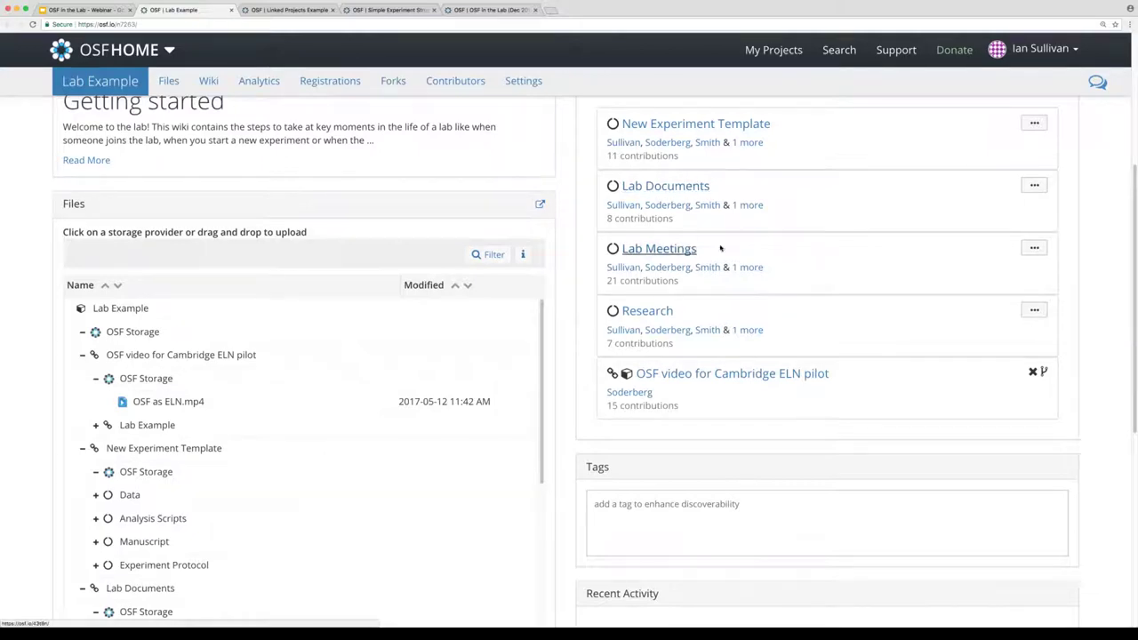
click(725, 127)
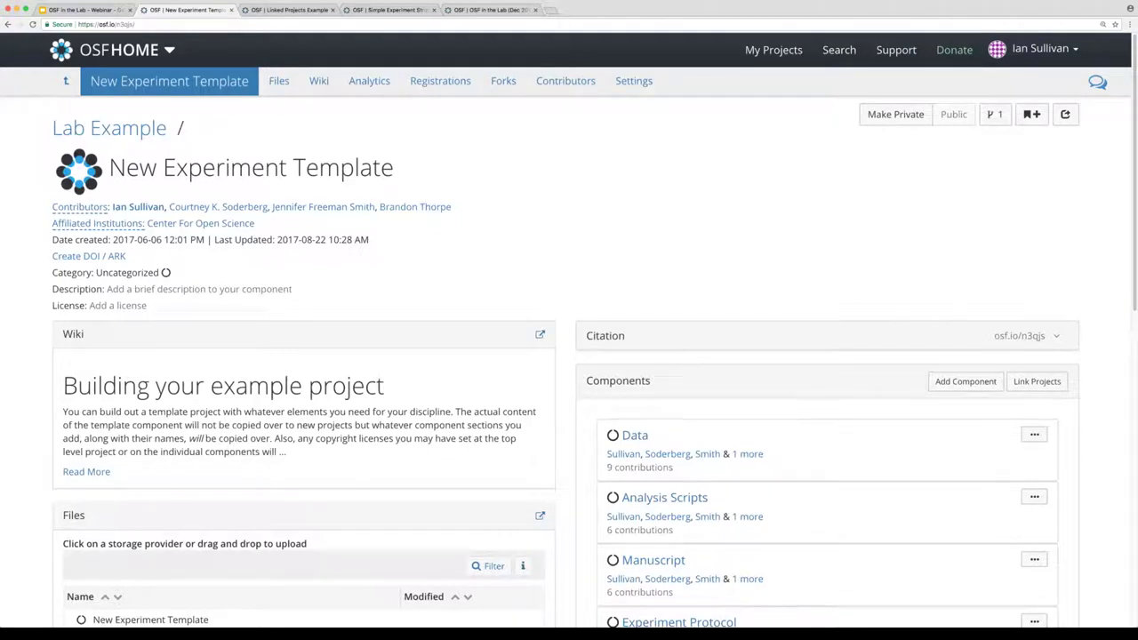
scroll(712, 203, down, 3)
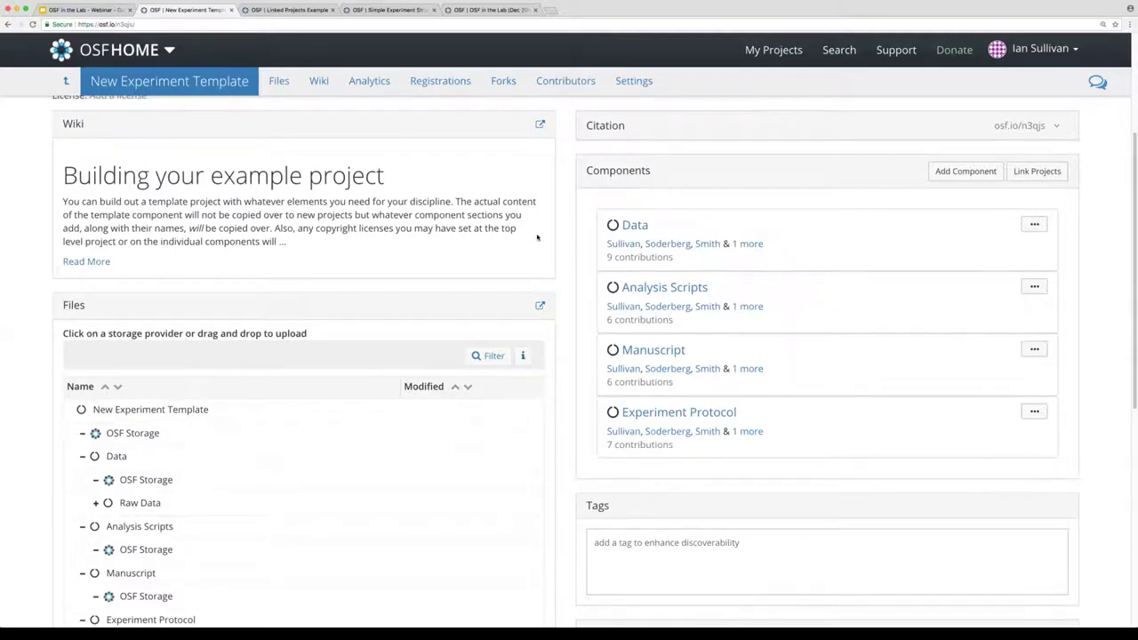
scroll(570, 281, up, 3)
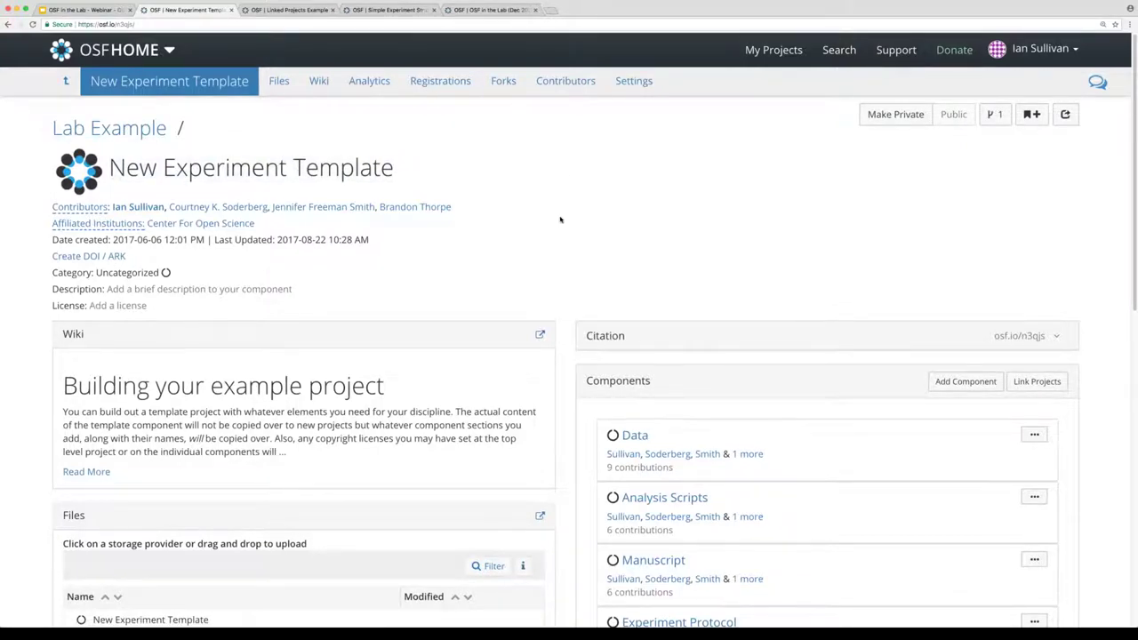
Read the full wiki page of New Experiment Template and return to the Lab Example project.
scroll(560, 219, down, 2)
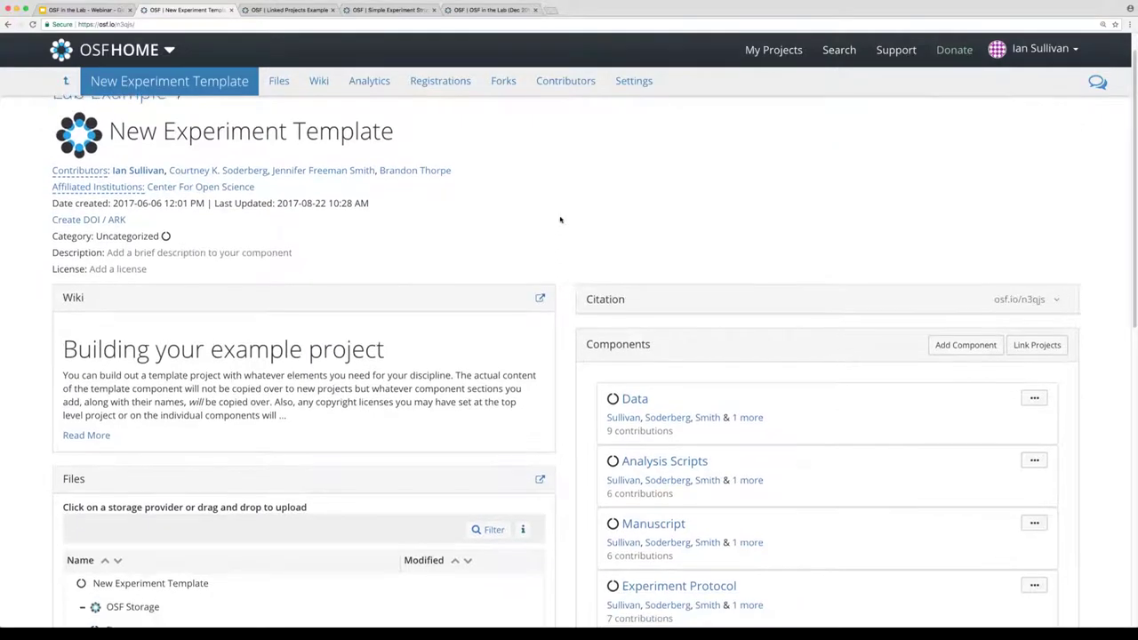
scroll(400, 218, down, 4)
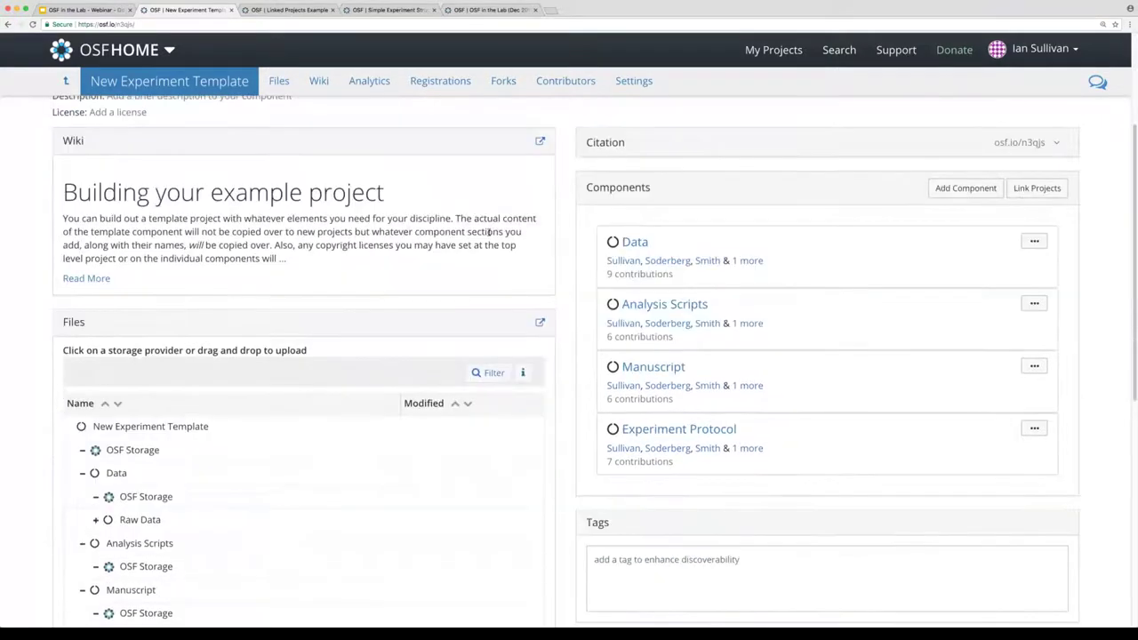
click(96, 280)
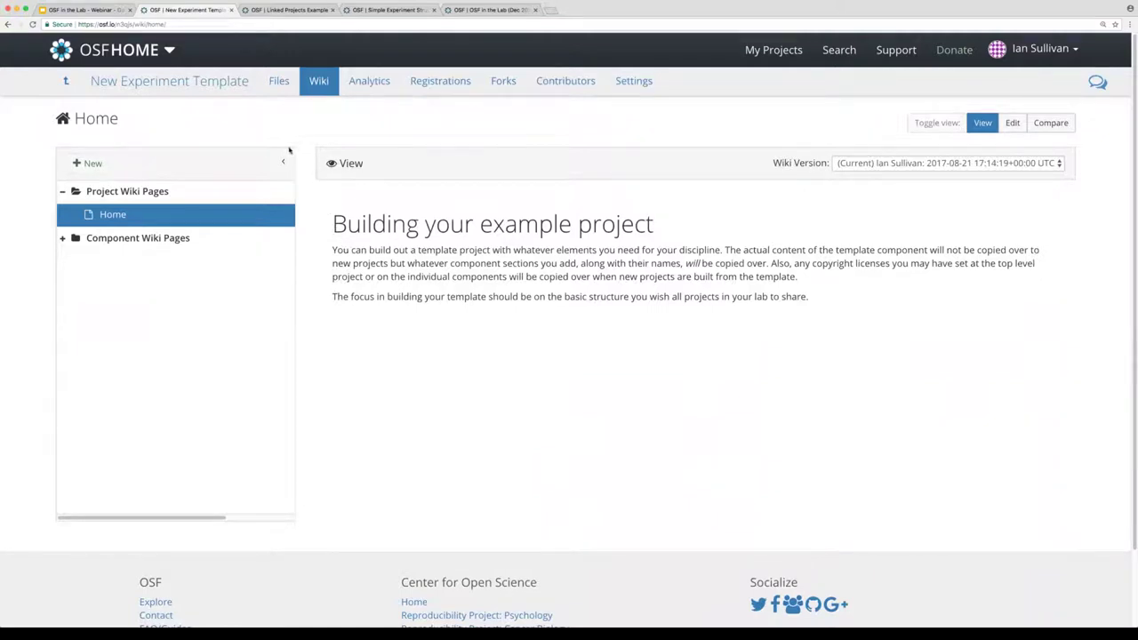
click(62, 86)
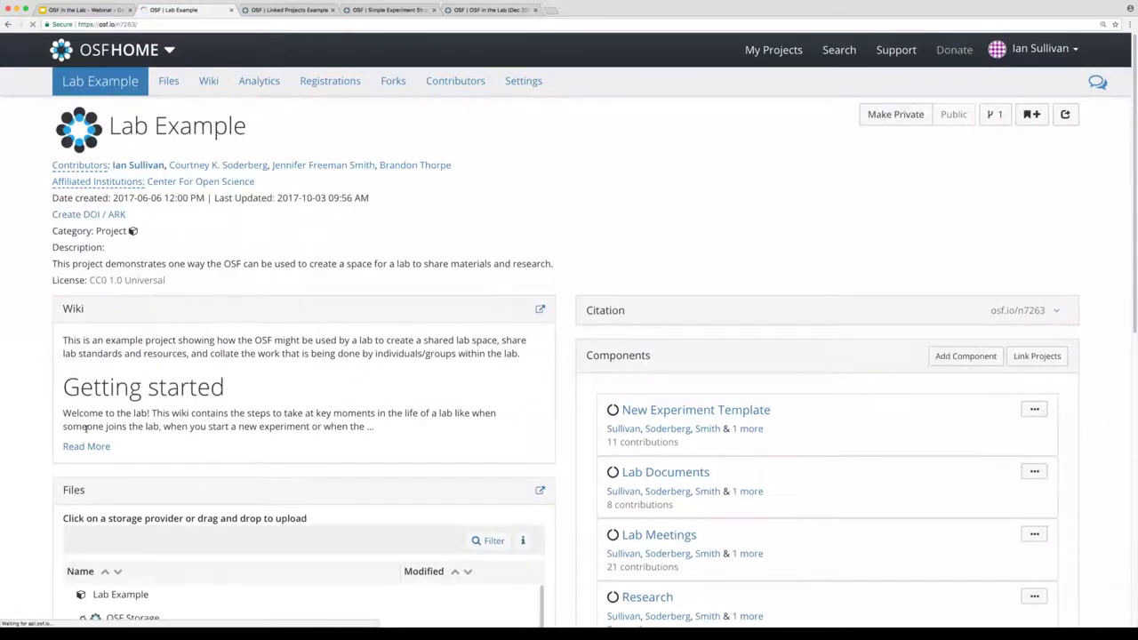
Read the Lab Example wiki's instructions on new lab members, new experiments and published papers, and return to the project overview.
click(540, 309)
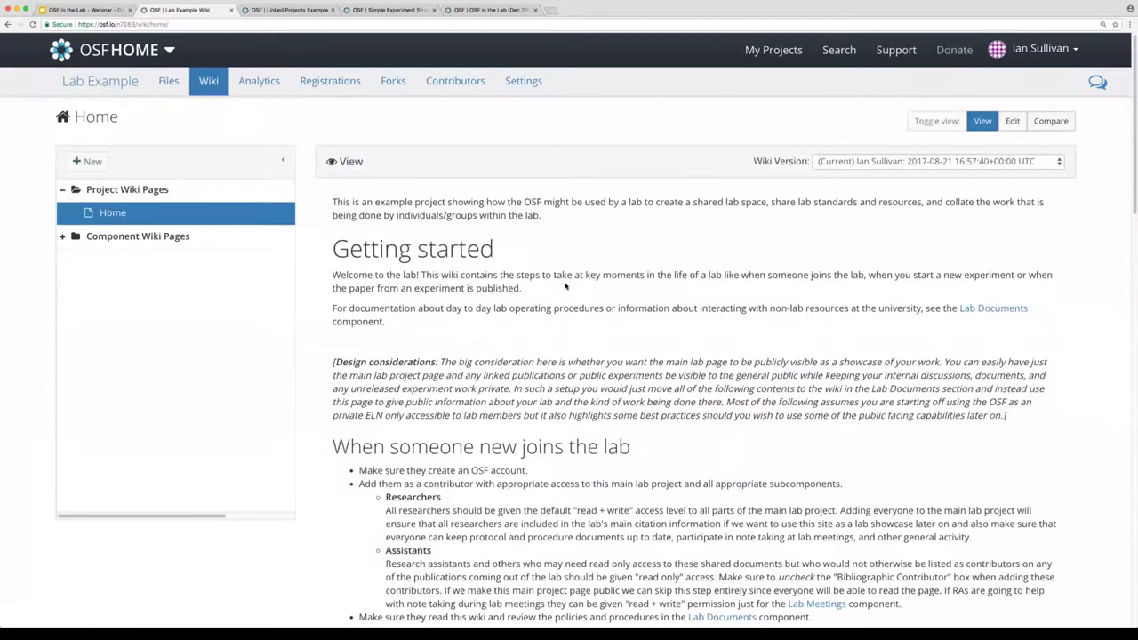
scroll(565, 285, down, 5)
scroll(527, 393, down, 1)
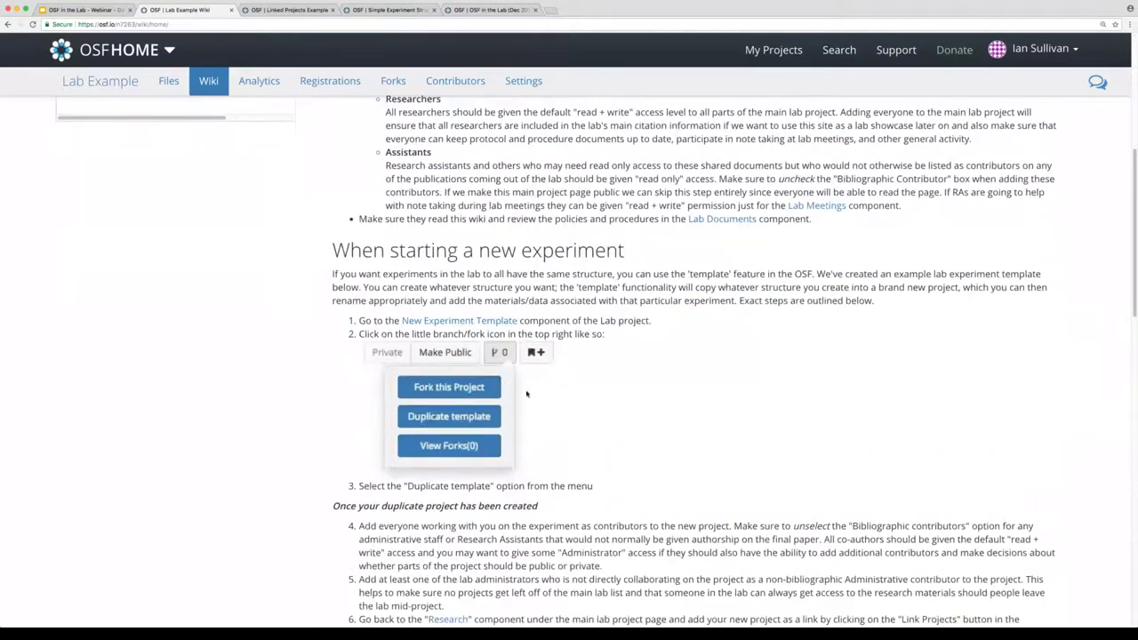
scroll(601, 391, down, 2)
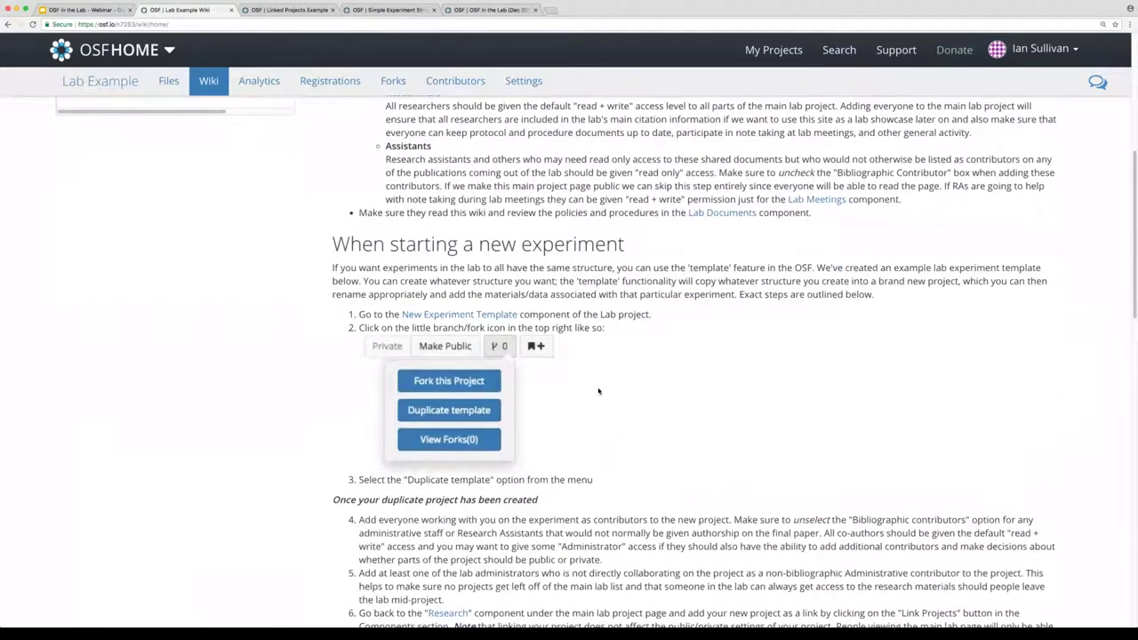
scroll(639, 382, down, 4)
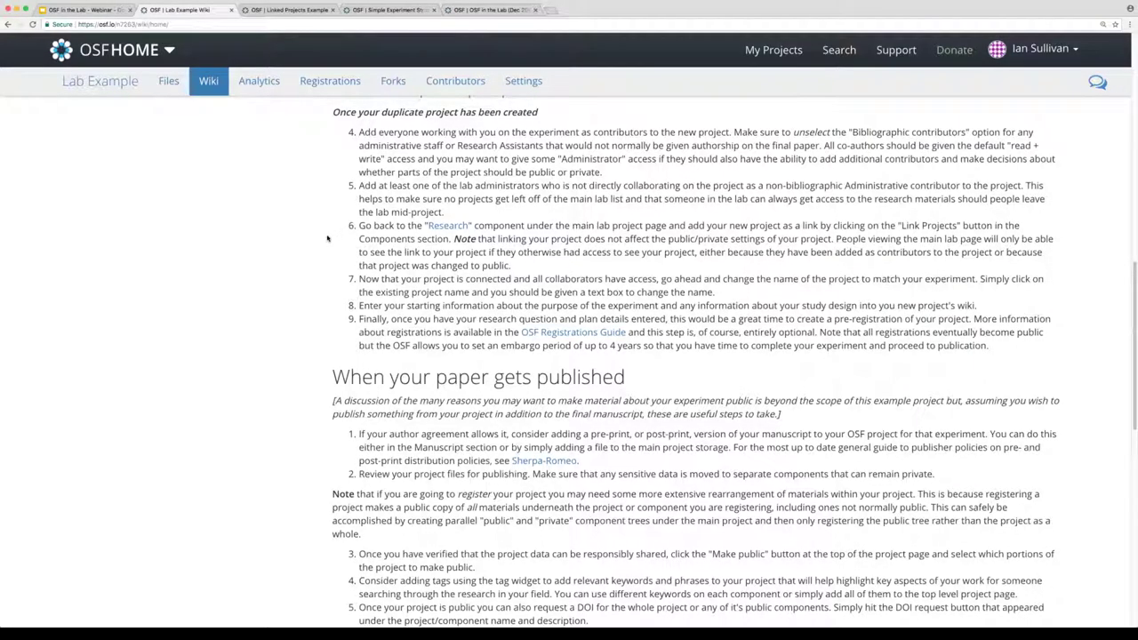
scroll(329, 232, up, 1)
scroll(329, 232, up, 5)
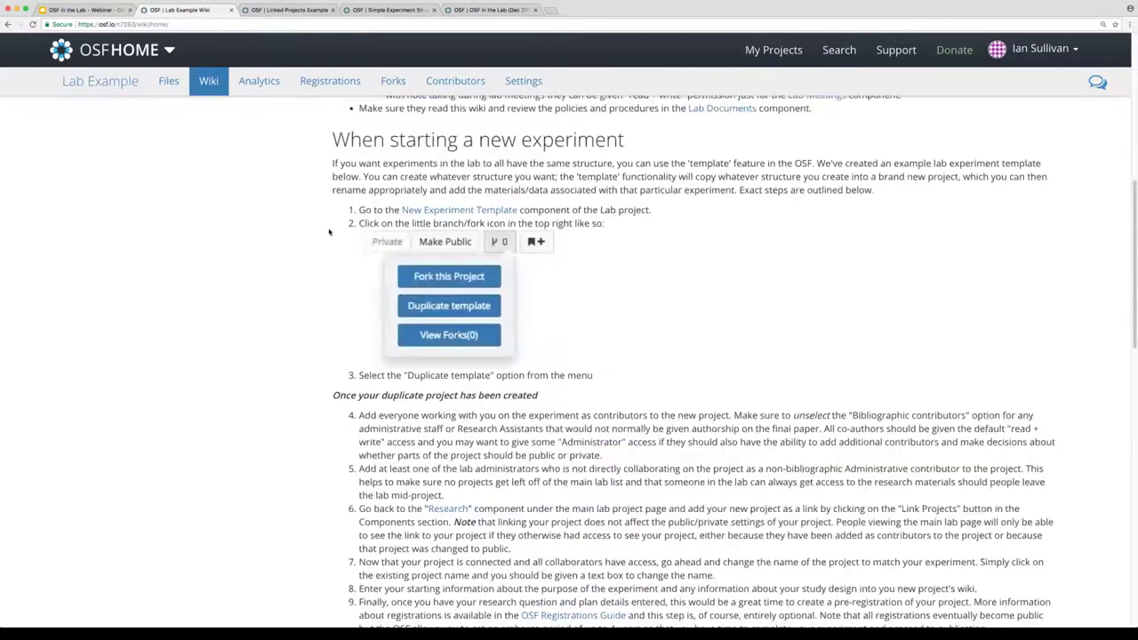
scroll(329, 232, up, 4)
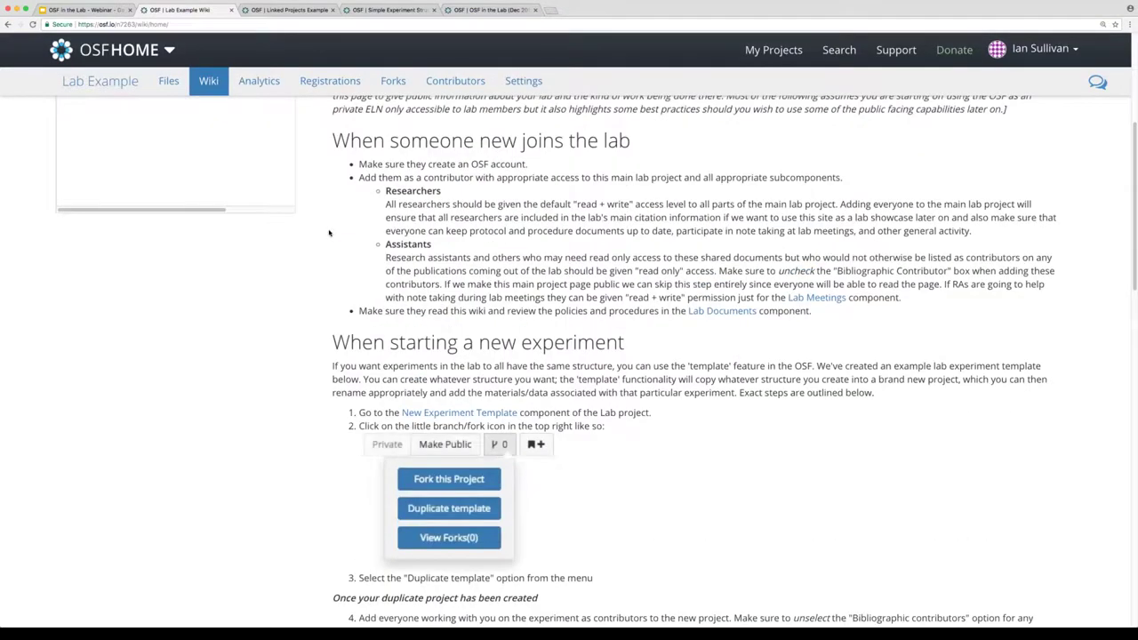
scroll(329, 232, up, 6)
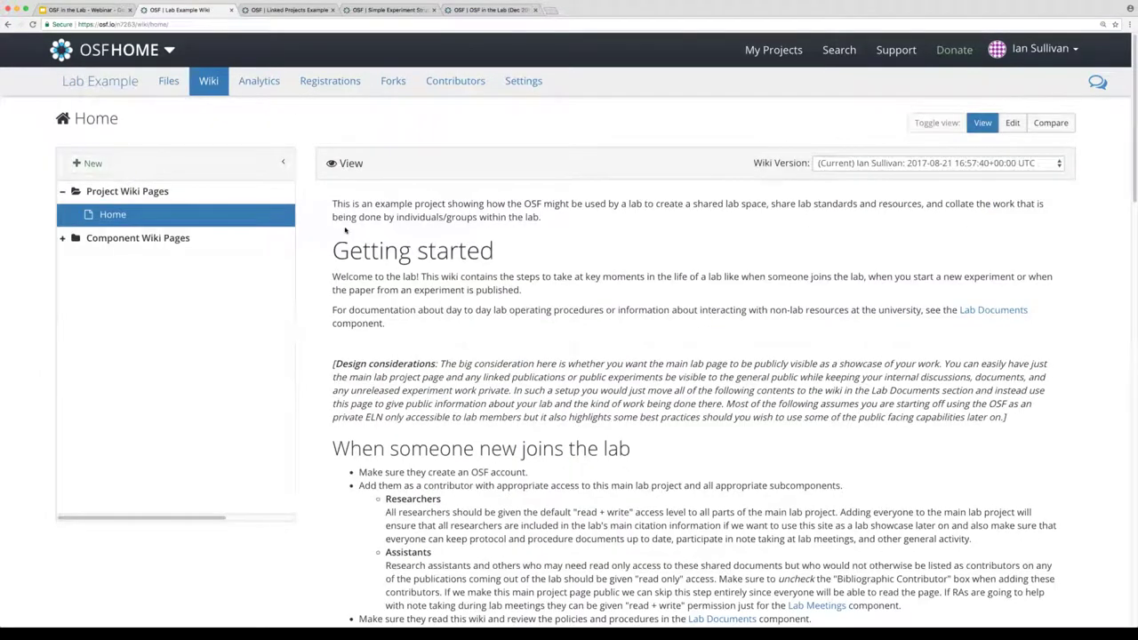
click(118, 79)
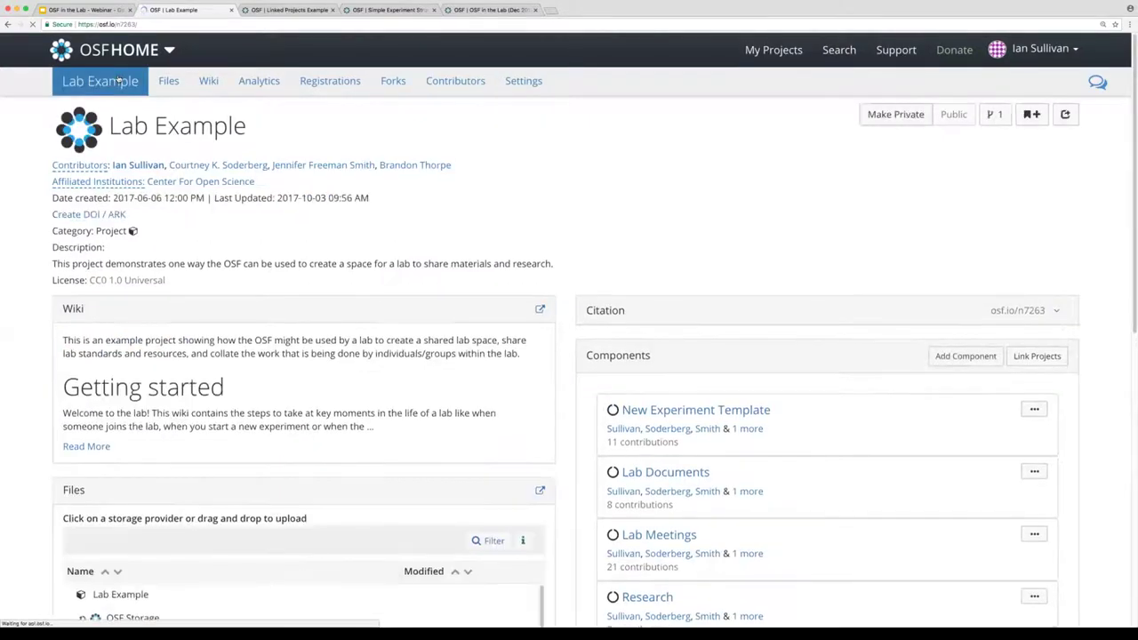
Create a new project by duplicating the New Experiment Template component of Lab Example as a template.
scroll(570, 253, down, 2)
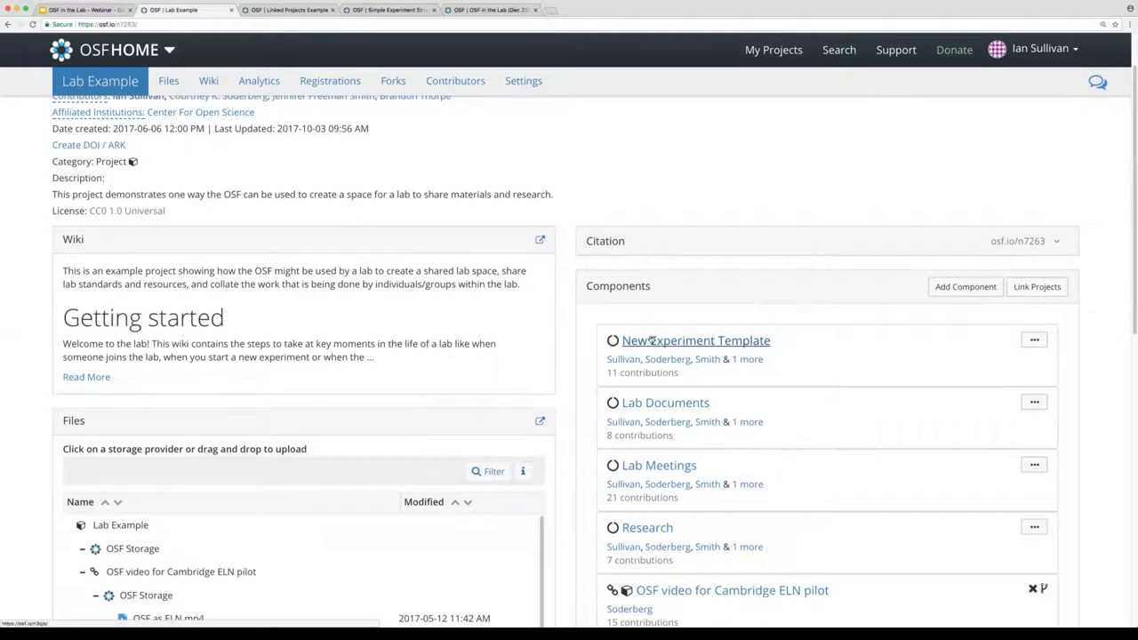
click(698, 343)
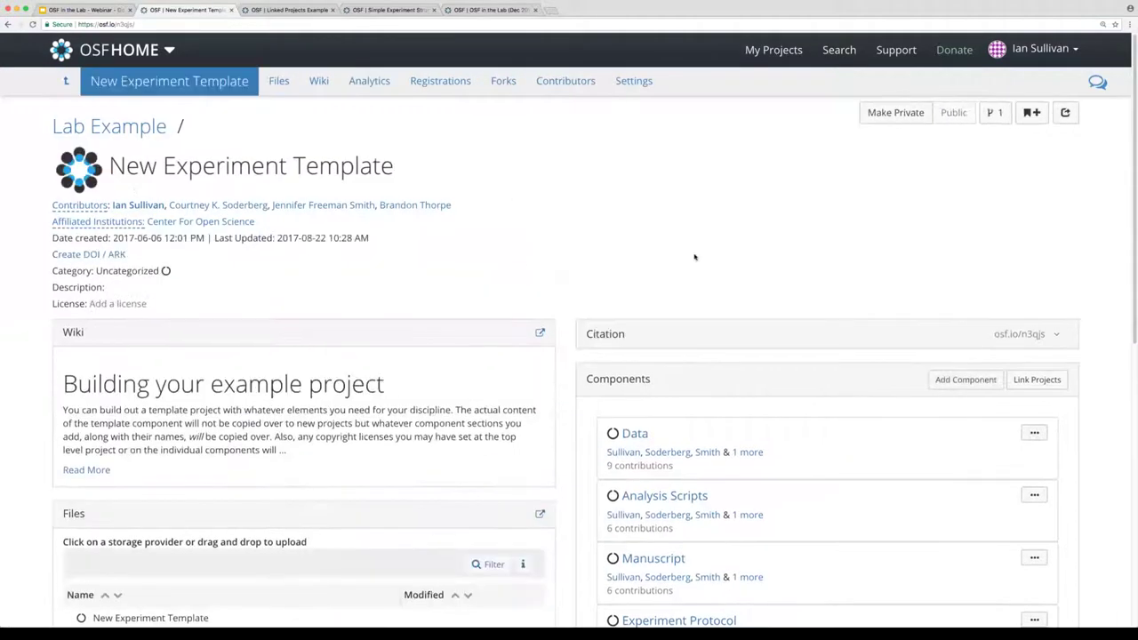
scroll(694, 258, down, 1)
scroll(695, 258, down, 2)
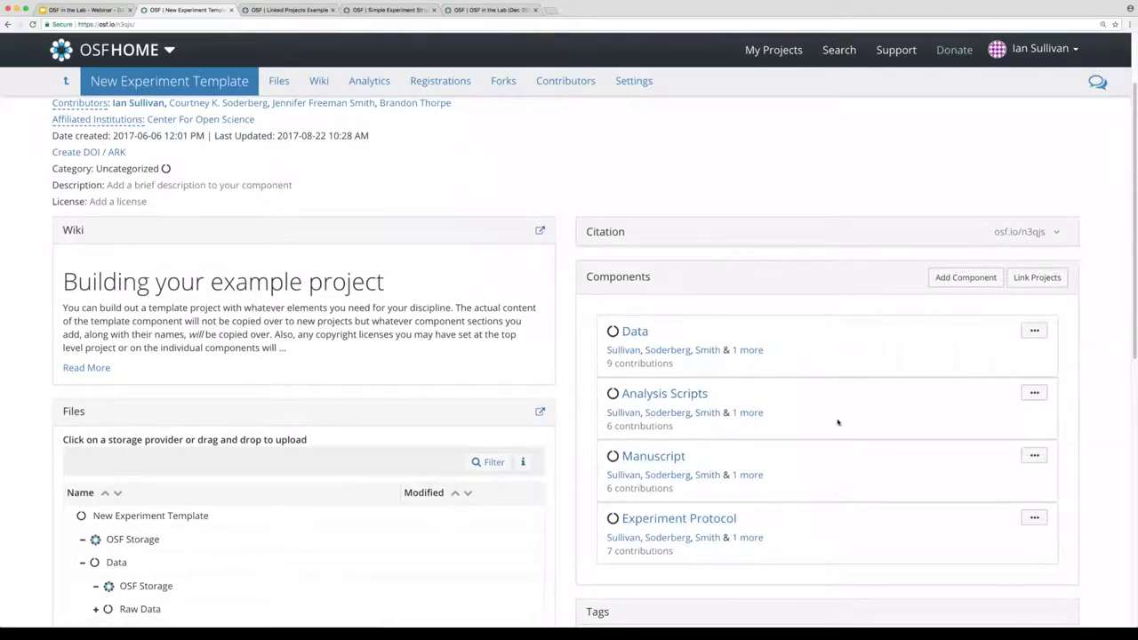
scroll(843, 389, up, 3)
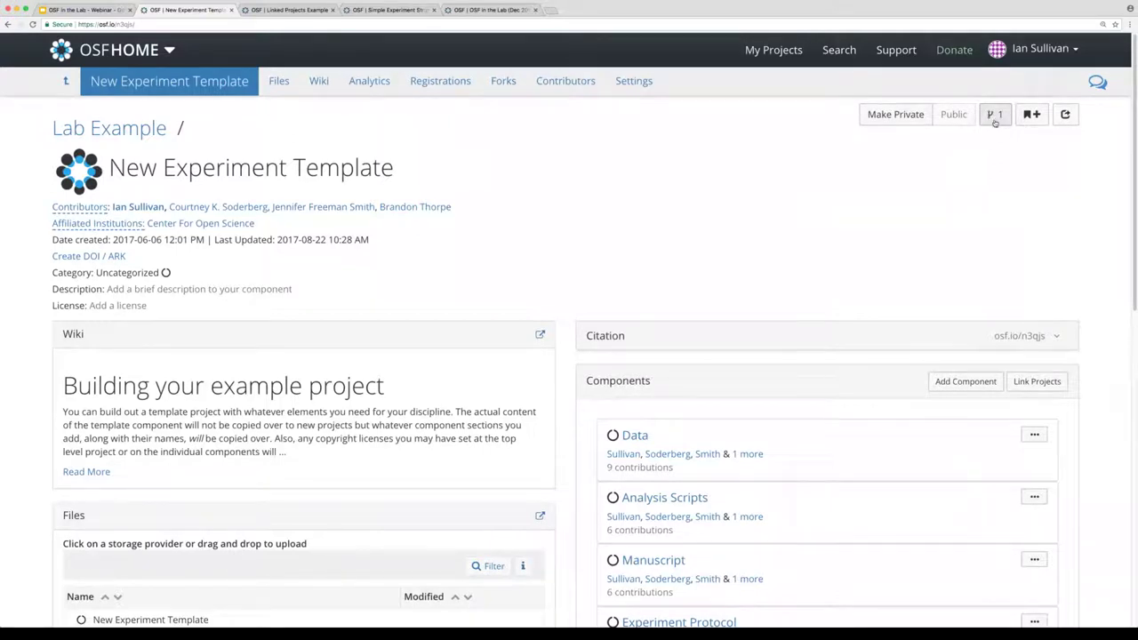
click(996, 118)
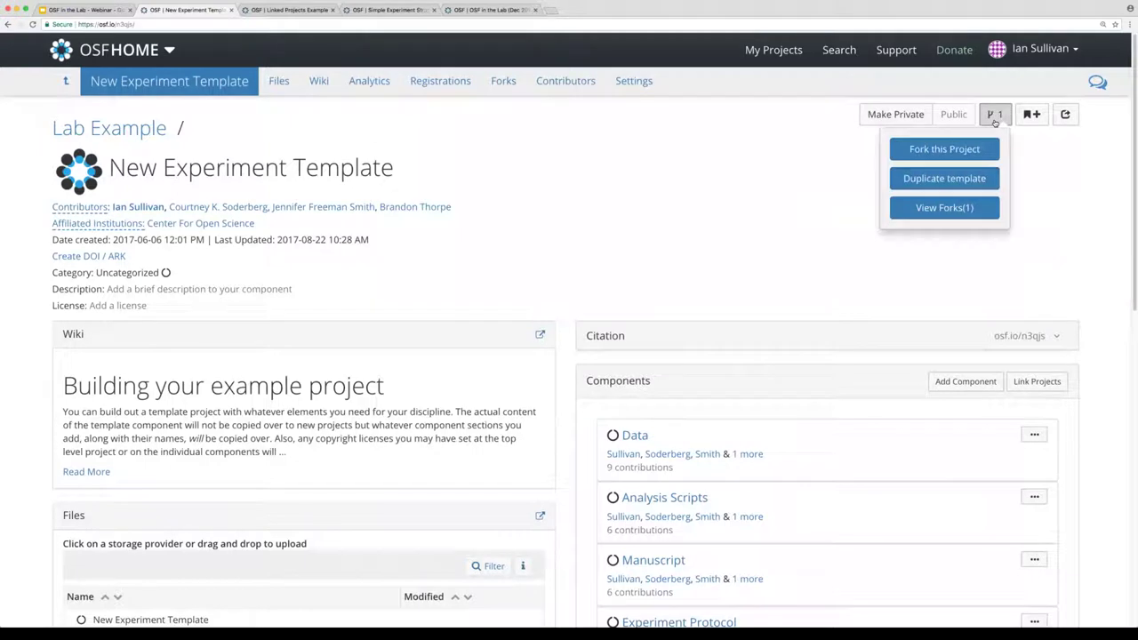
click(969, 183)
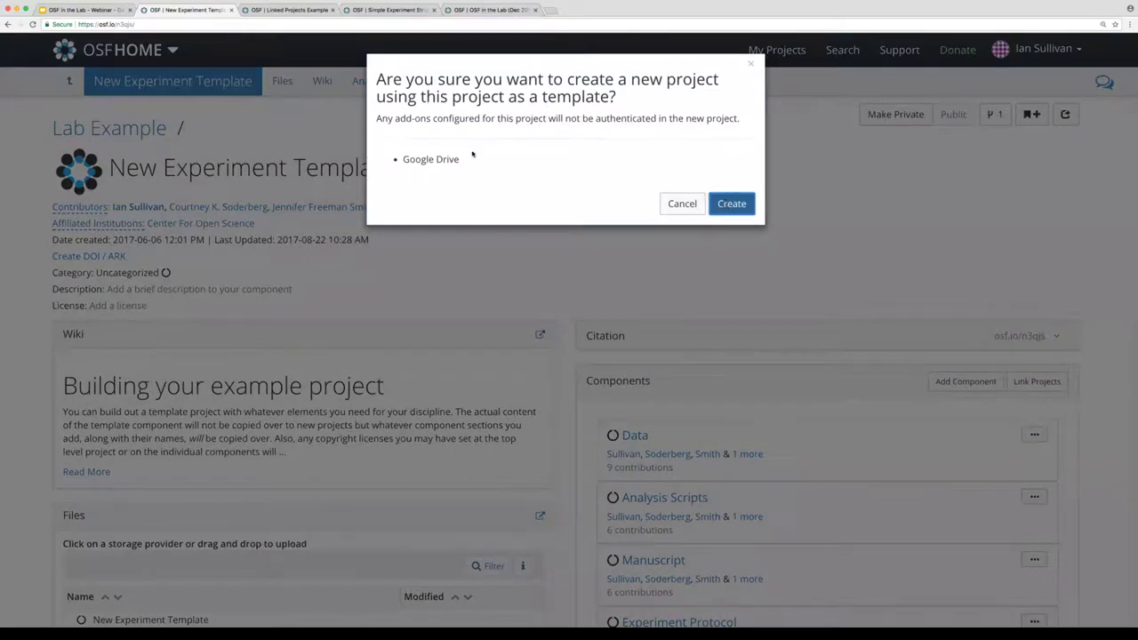
click(743, 206)
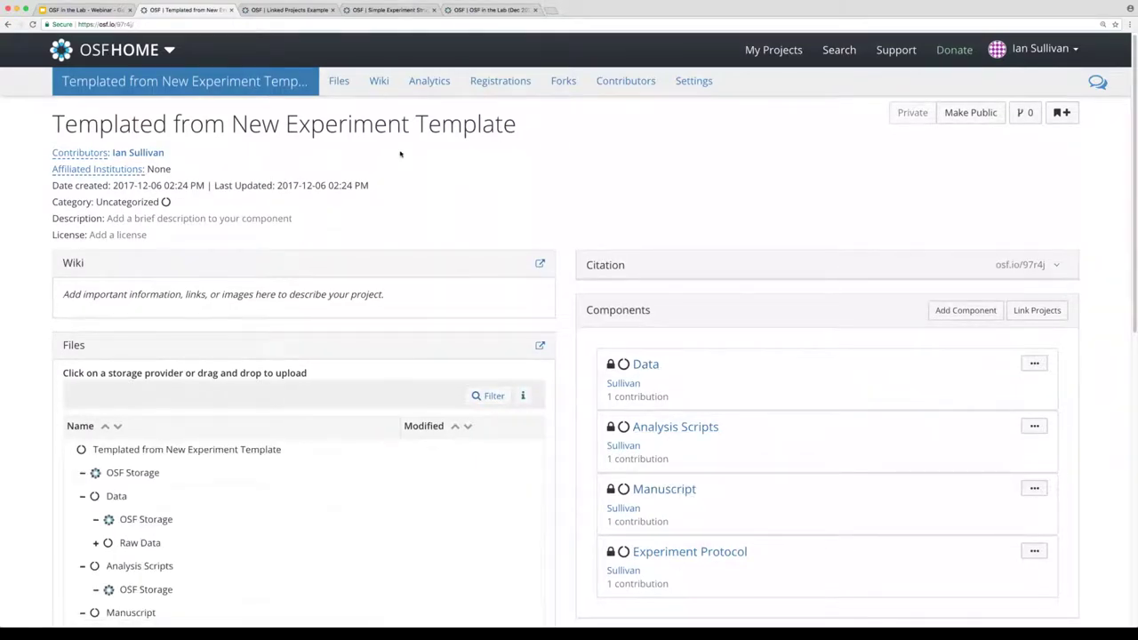
Rename the newly templated project as "Brand new experiment".
click(250, 134)
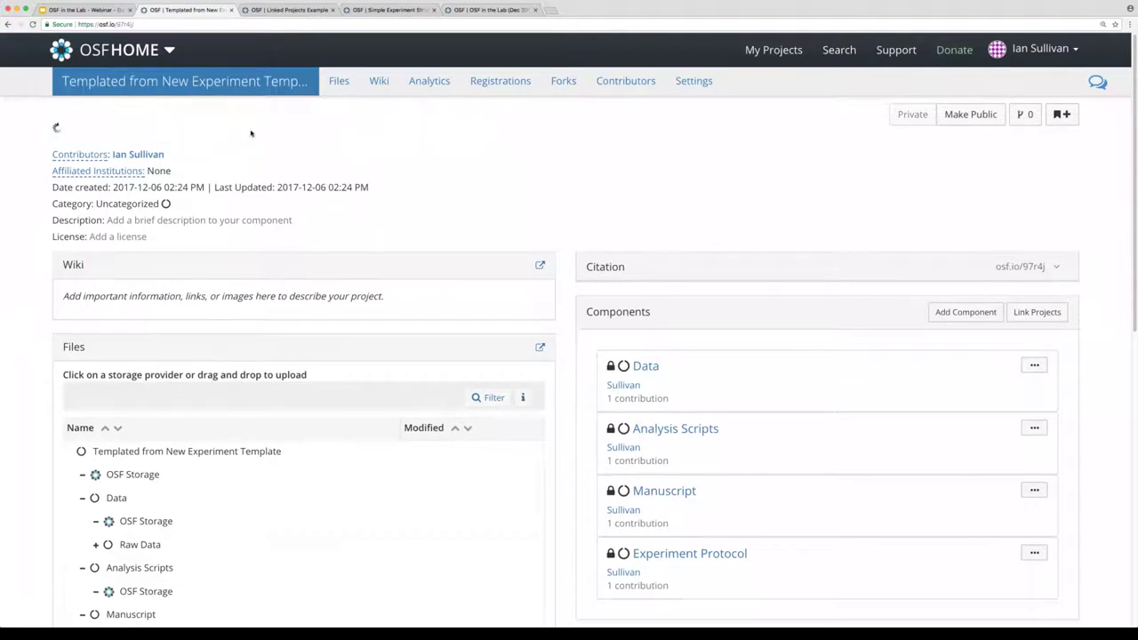
triple_click(114, 133)
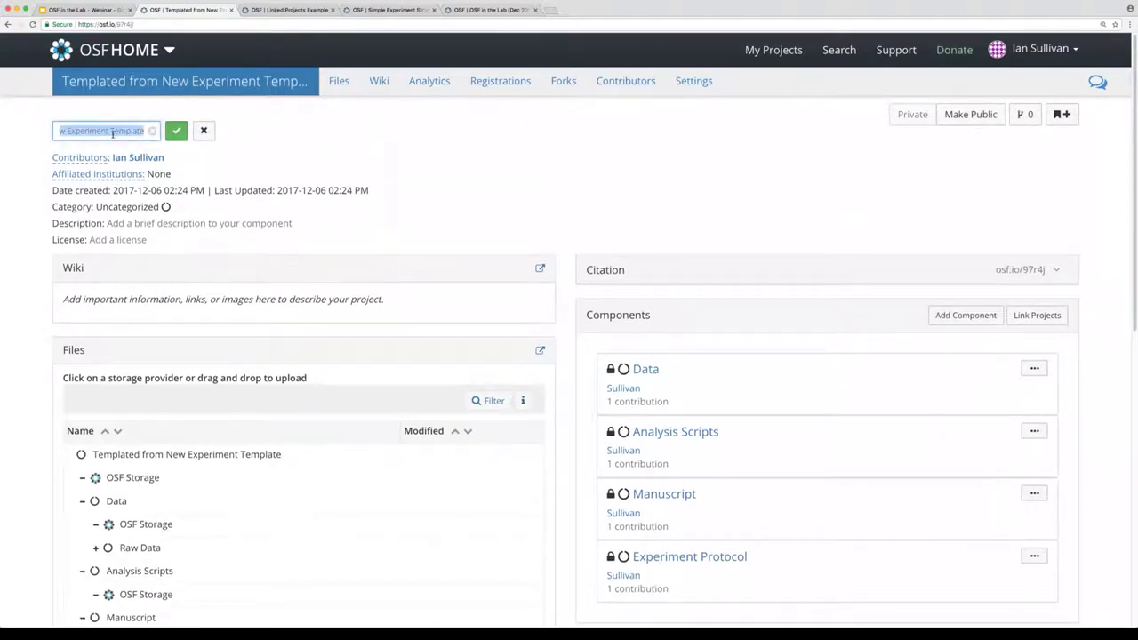
text(Brand new)
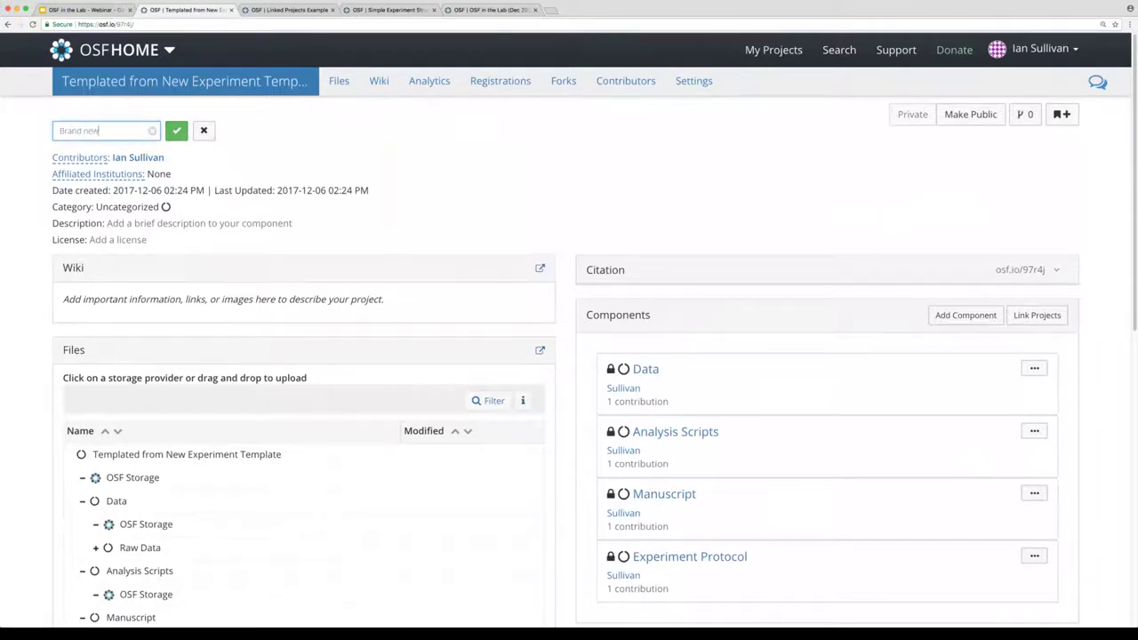
text( experiment)
click(171, 130)
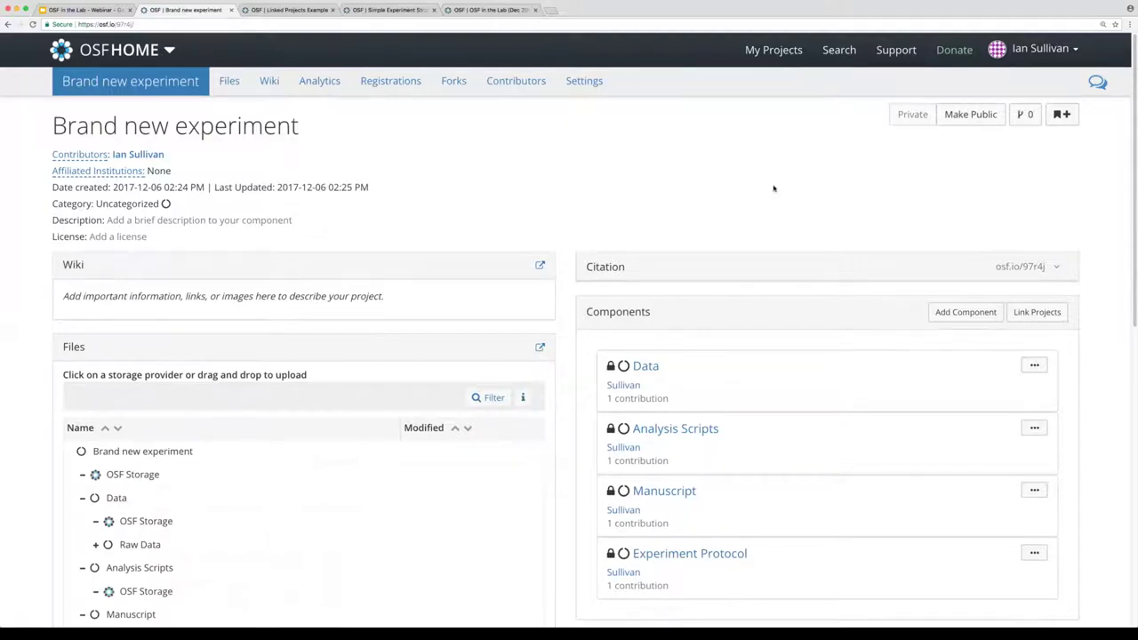
Look at the fork and template options of Brand new experiment and return to the Lab Example project.
click(1027, 118)
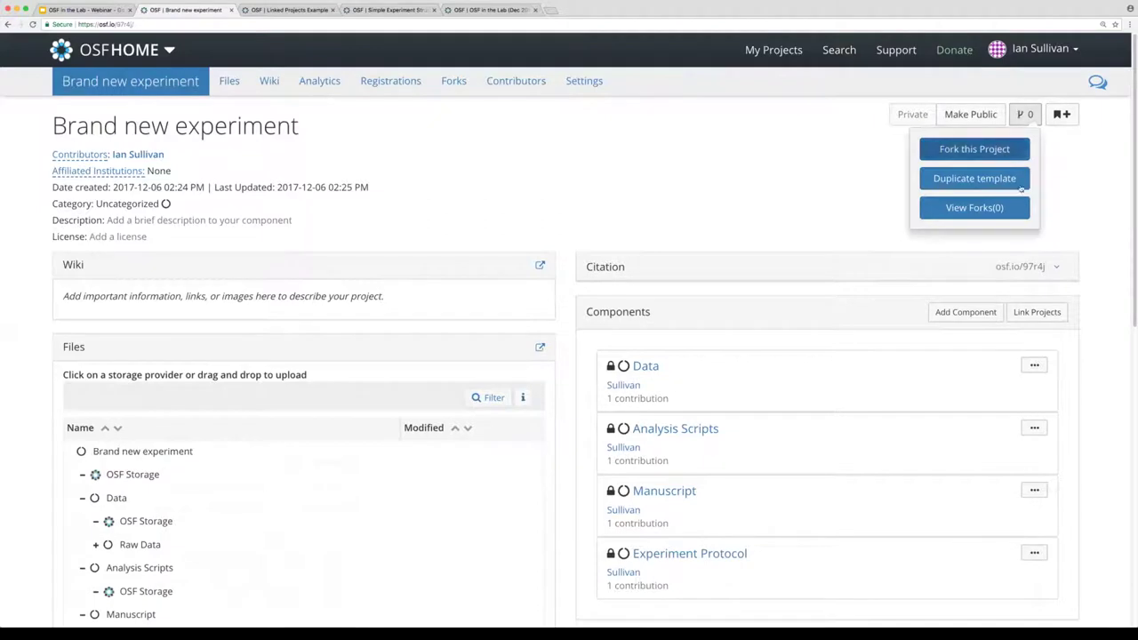
click(1039, 171)
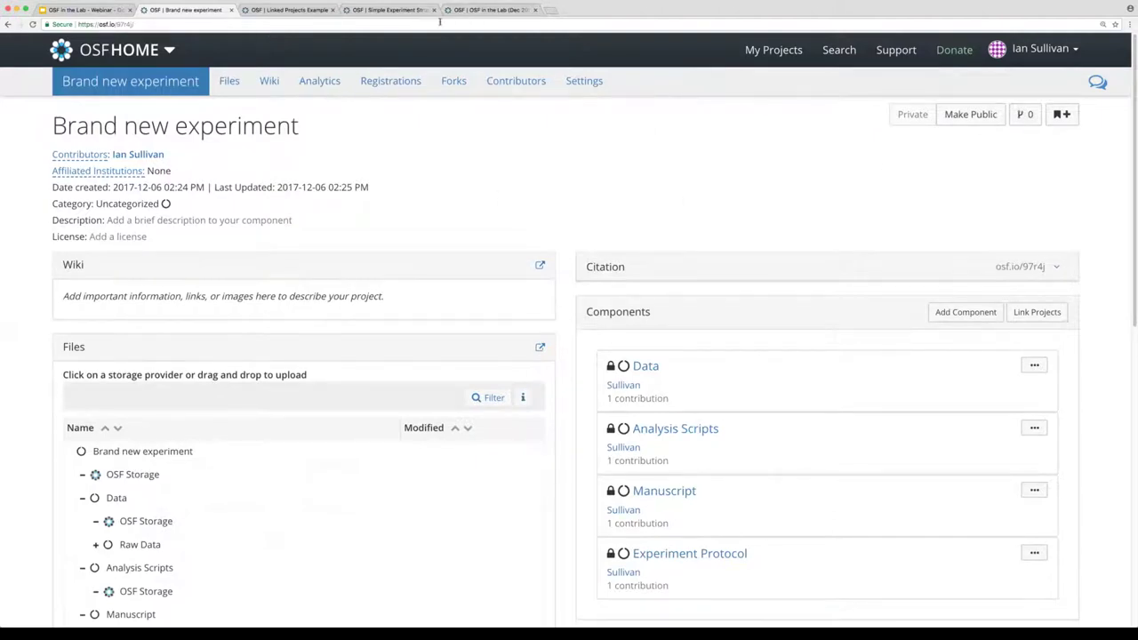
click(8, 24)
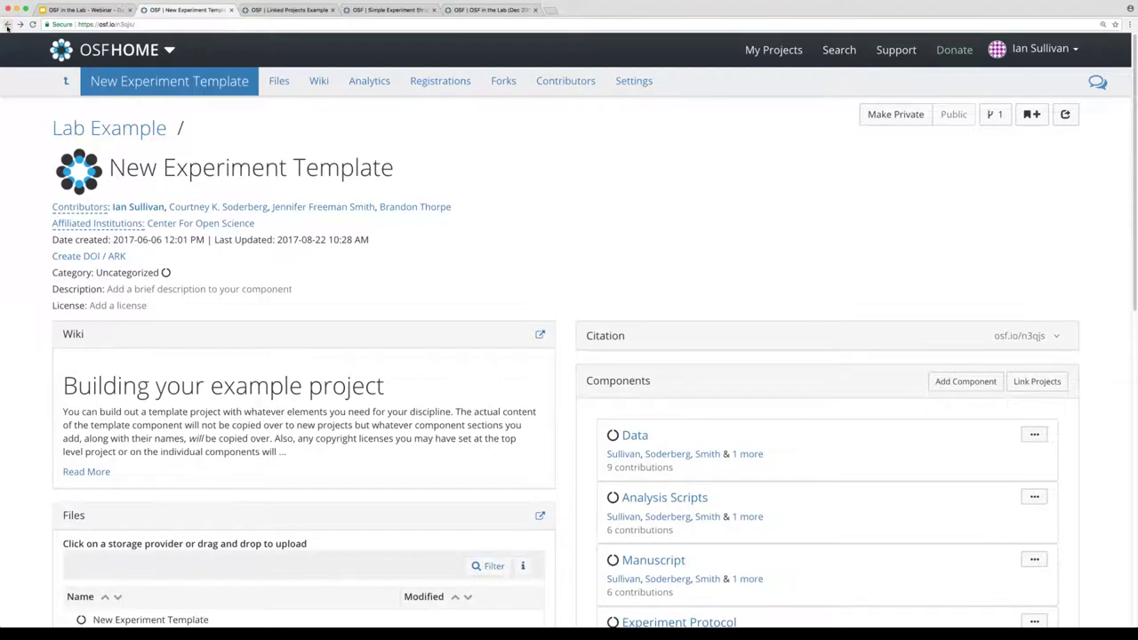
click(129, 129)
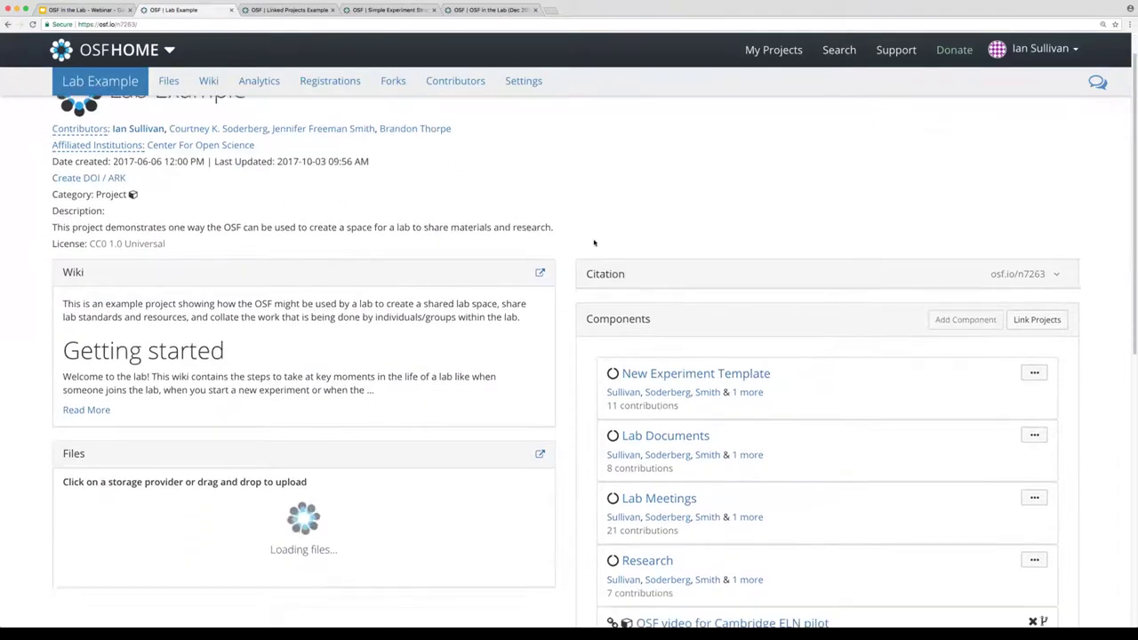
Link the Brand new experiment project to Lab Example's Research component, finding it by searching own projects for "Brand new".
scroll(590, 241, down, 3)
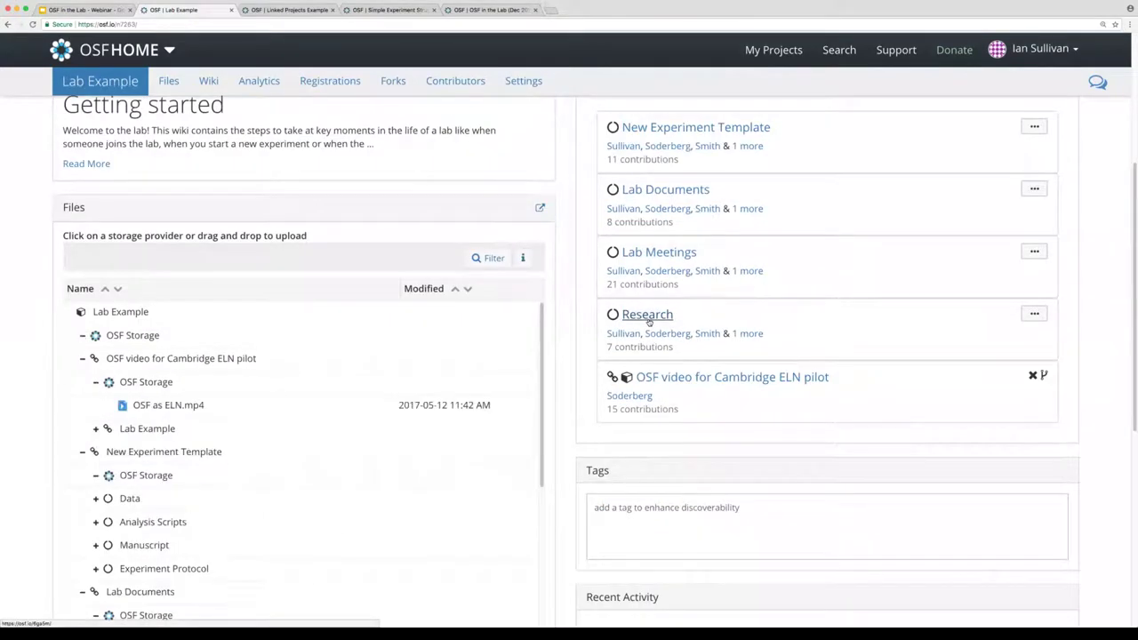
click(648, 319)
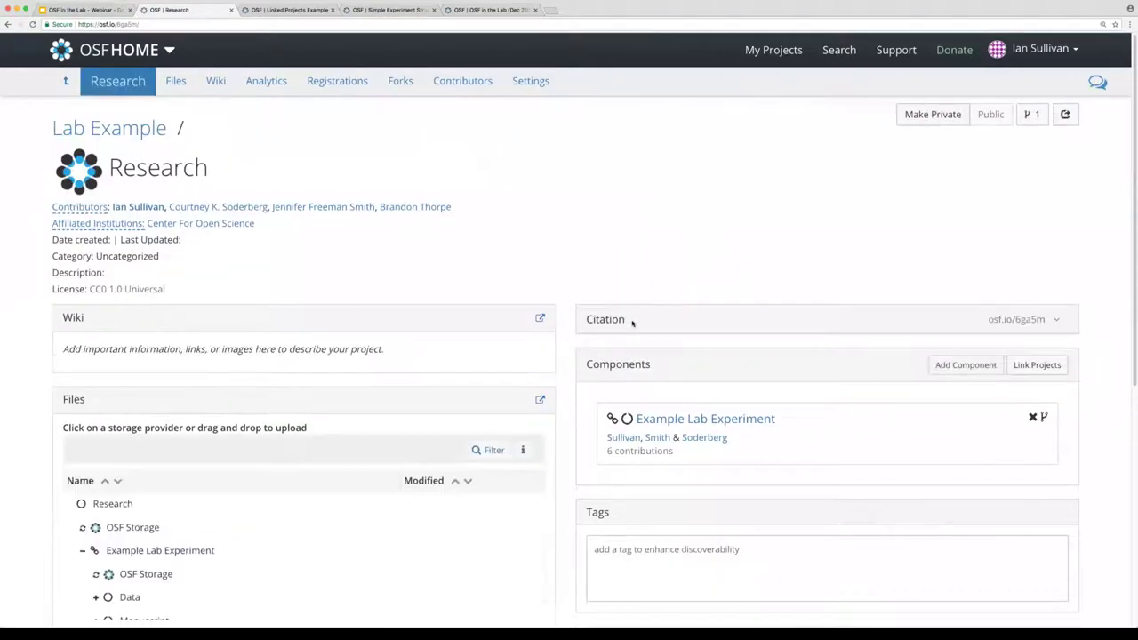
scroll(1068, 283, down, 2)
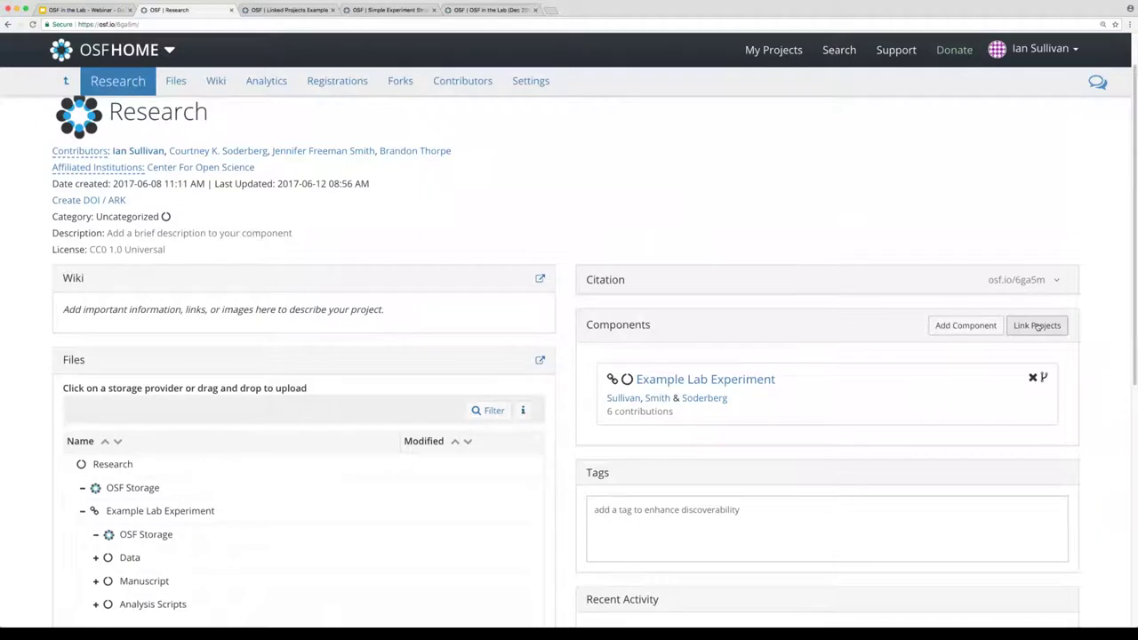
scroll(1094, 307, down, 1)
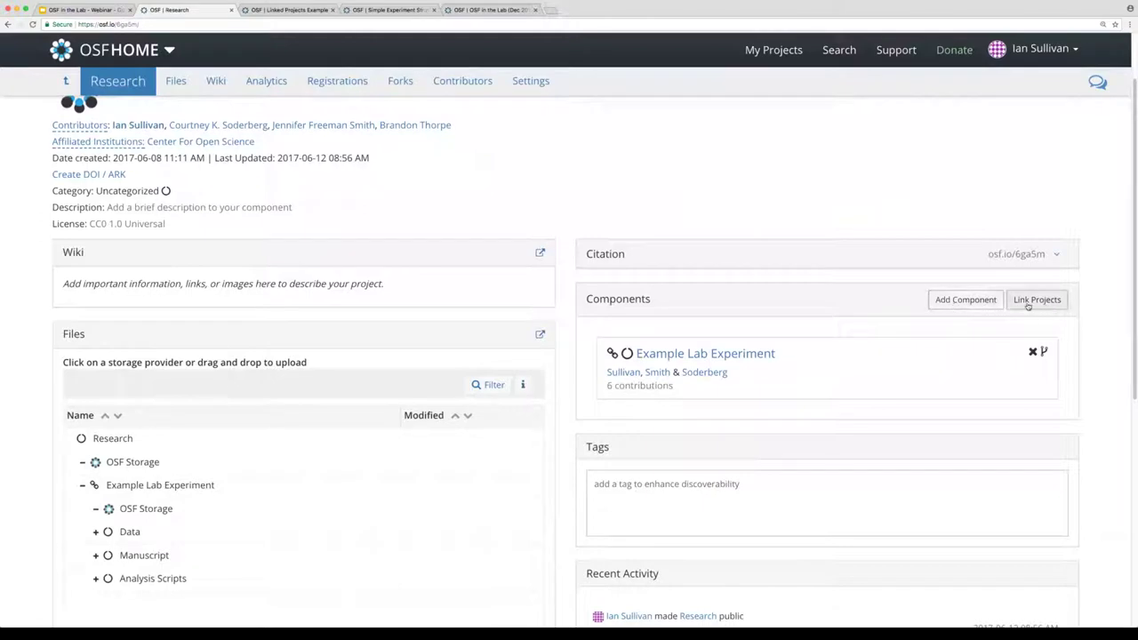
click(1038, 305)
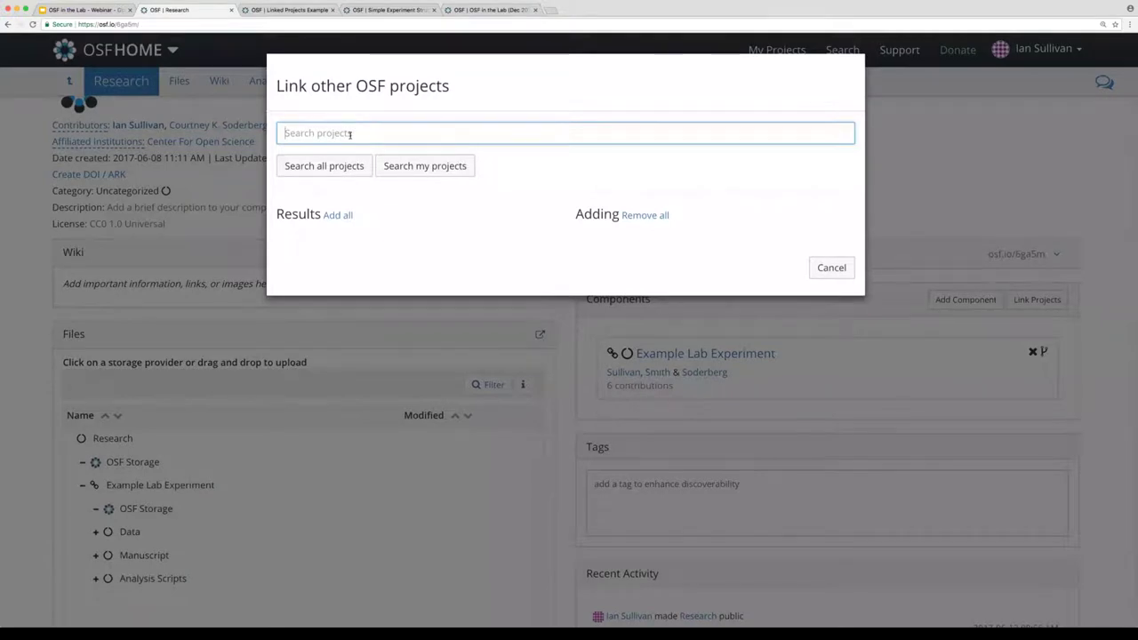
text(Brand new)
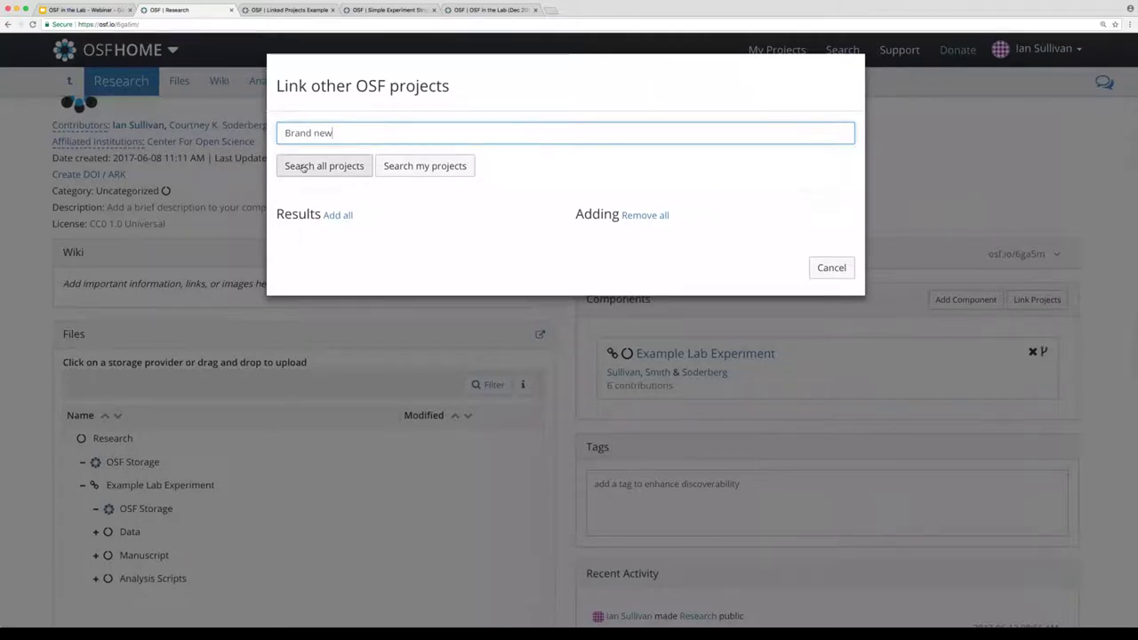
click(427, 172)
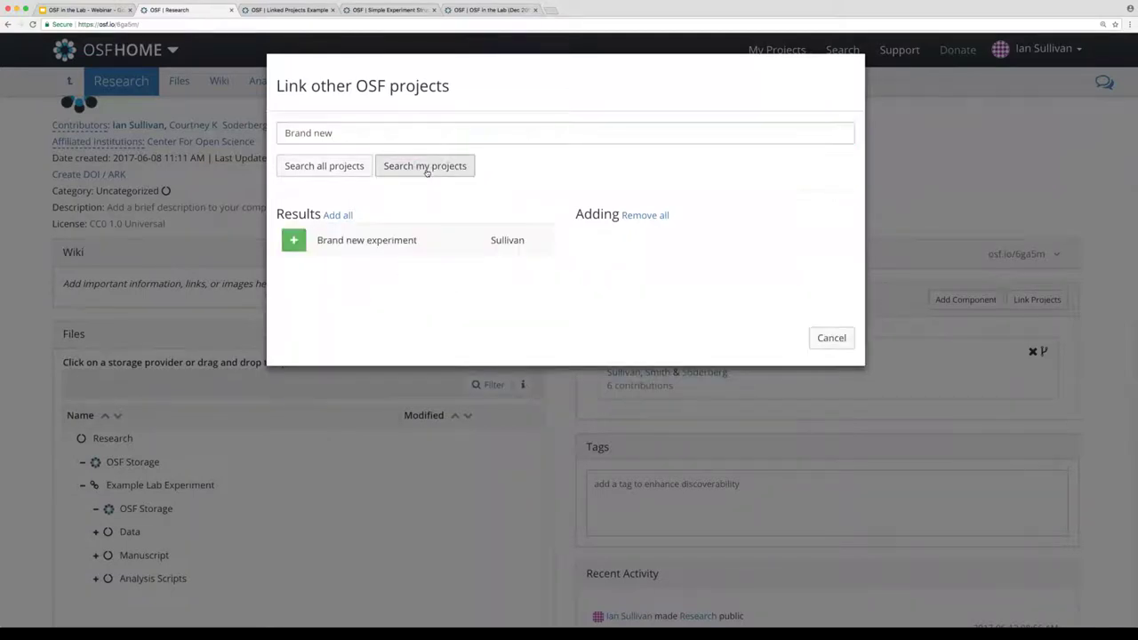
click(295, 242)
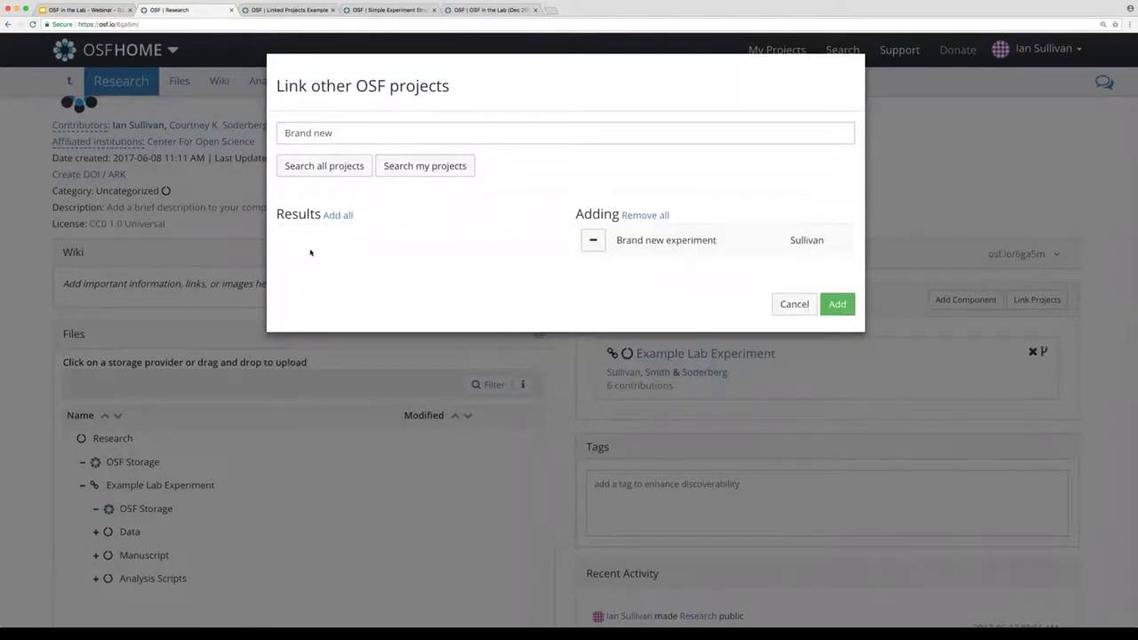
click(848, 311)
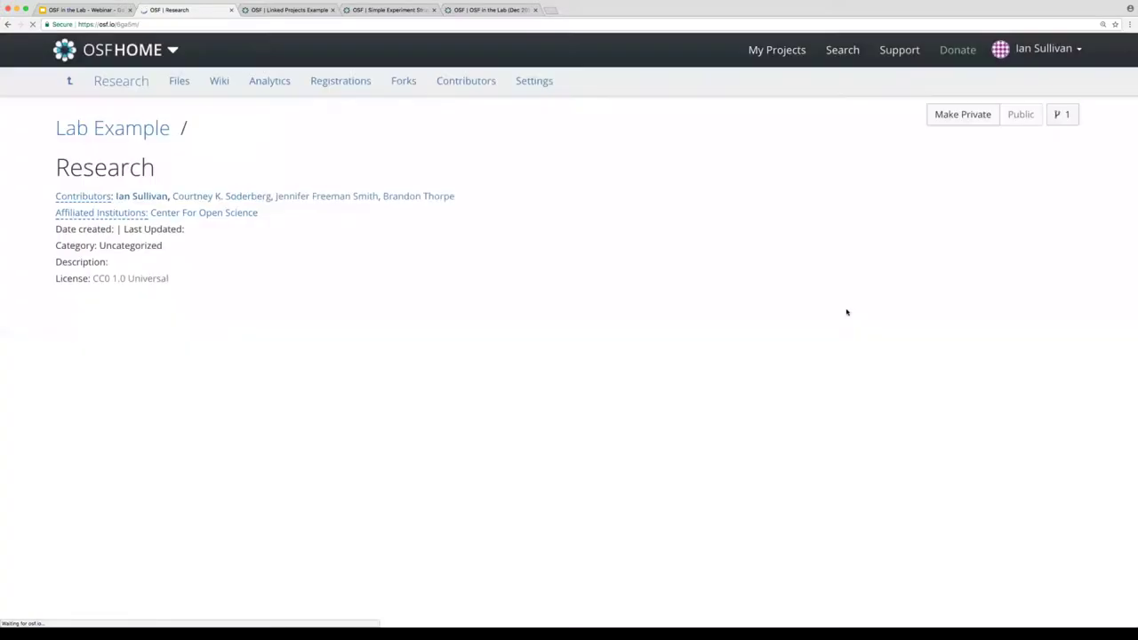
scroll(663, 279, down, 1)
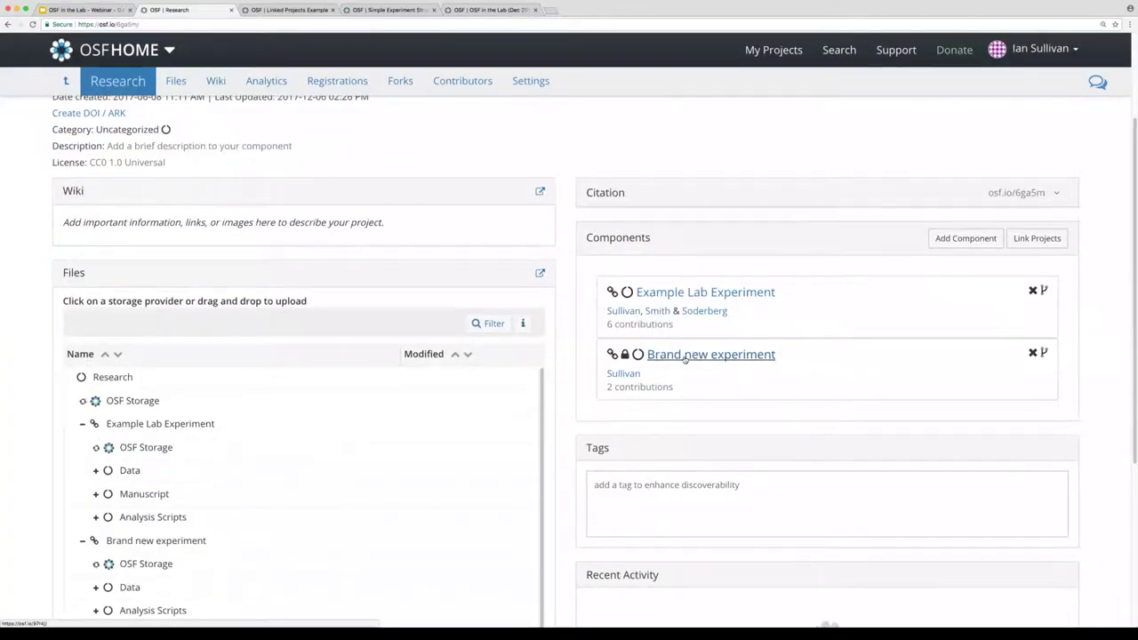
scroll(578, 218, up, 3)
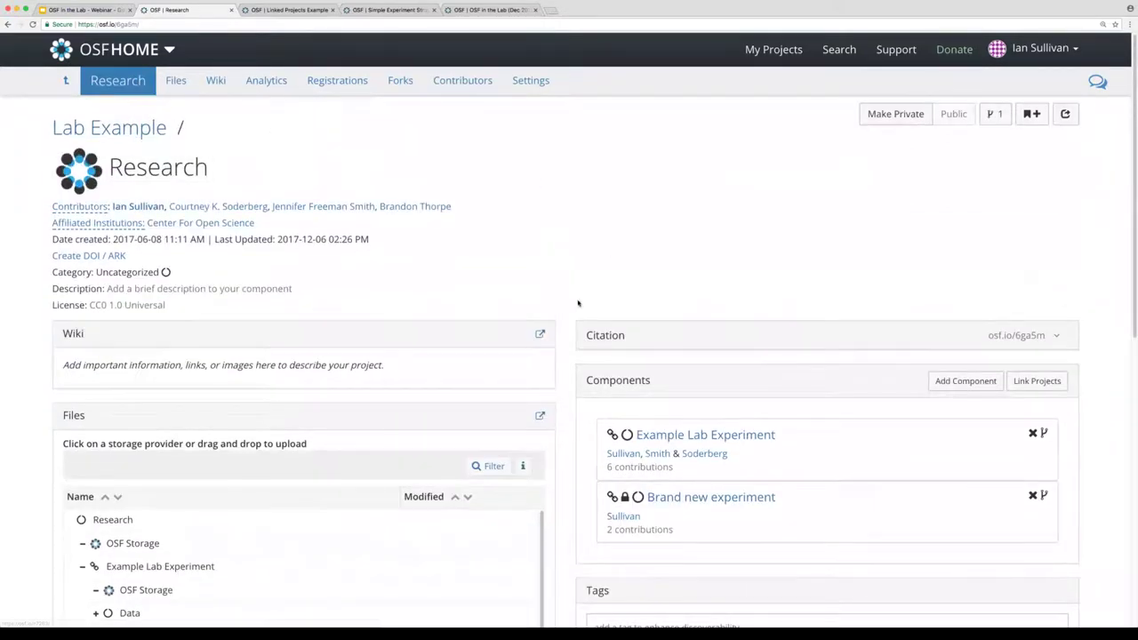
scroll(570, 326, down, 1)
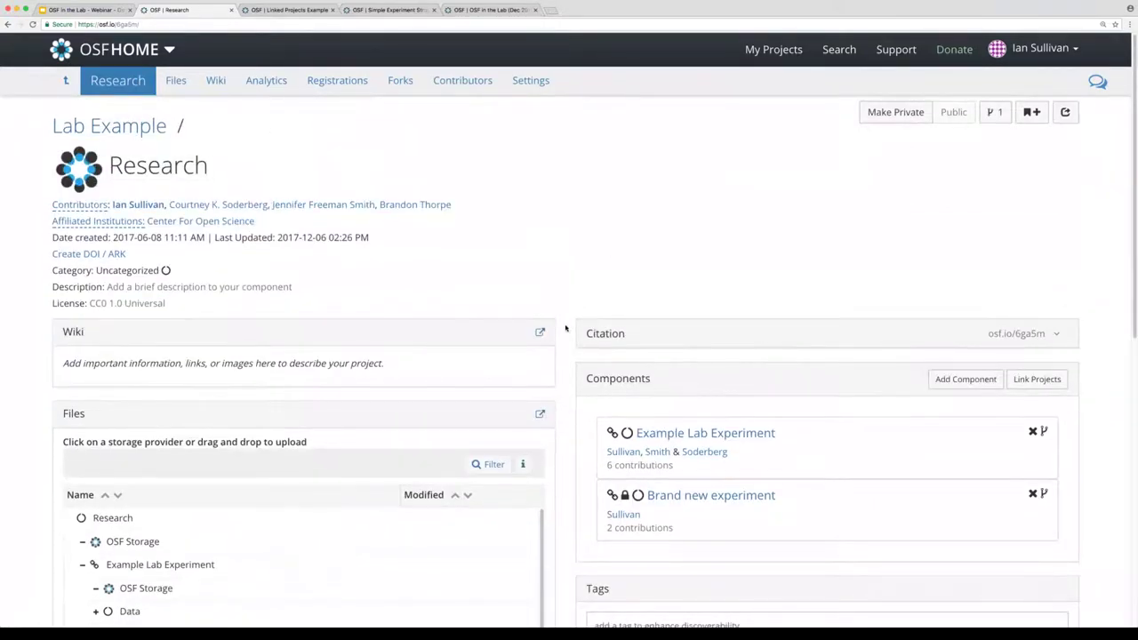
Examine the linked experiments and their link and privacy markers in the Research component's component list.
scroll(561, 330, down, 1)
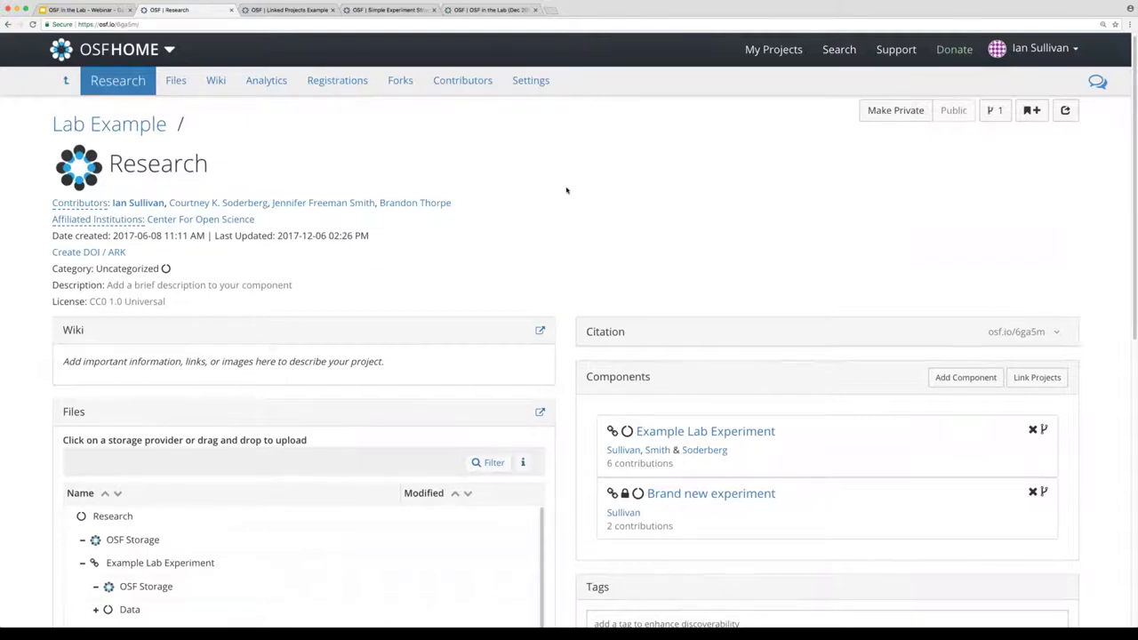
scroll(566, 264, down, 2)
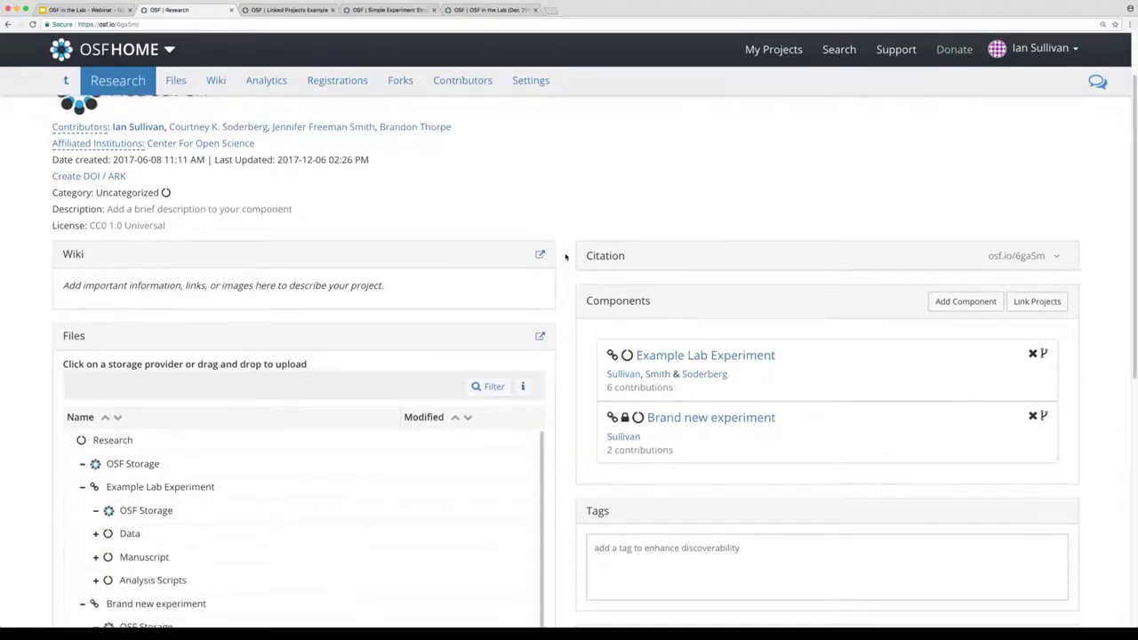
scroll(566, 256, down, 1)
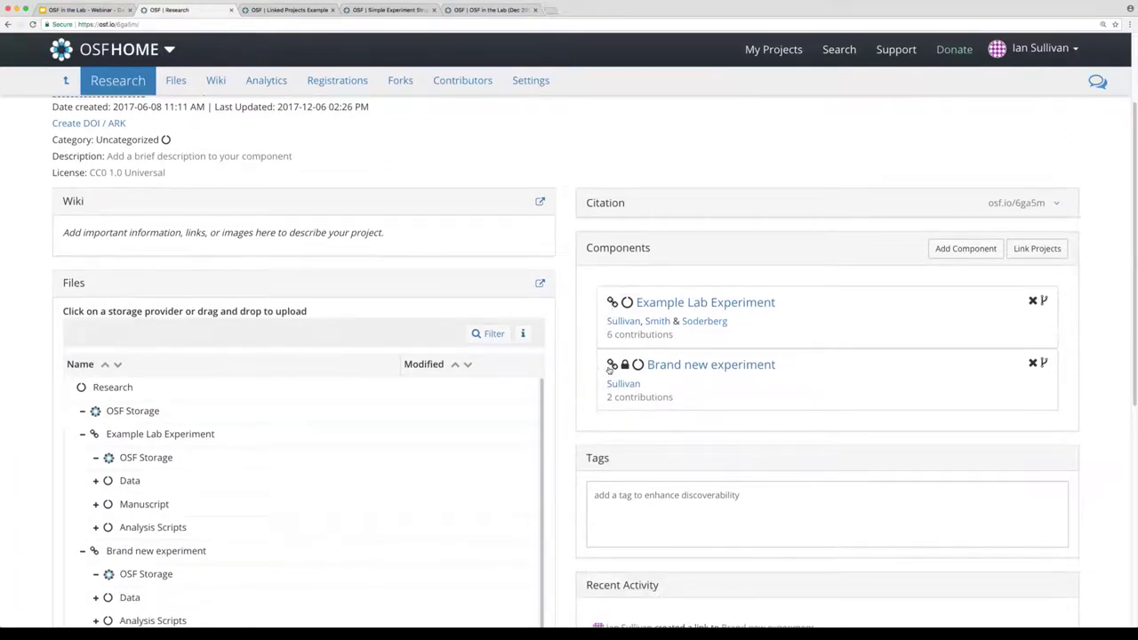
mouse_move(622, 371)
scroll(567, 316, up, 3)
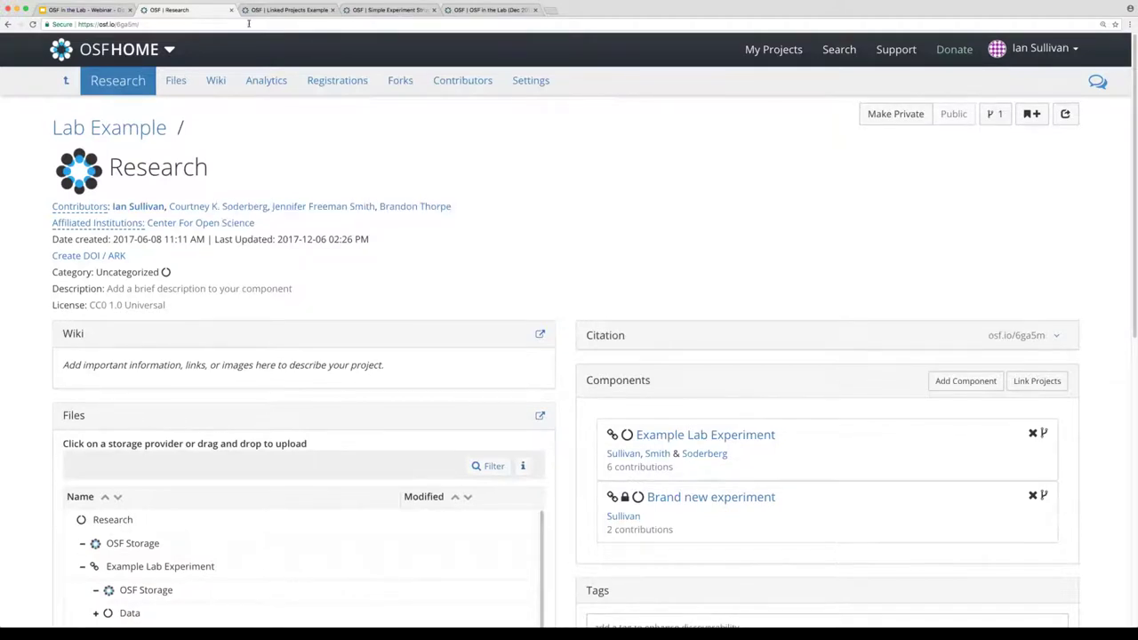
Copy the Research component's web address and open a temporary incognito window, closing it before returning to the component page.
click(126, 25)
right_click(126, 25)
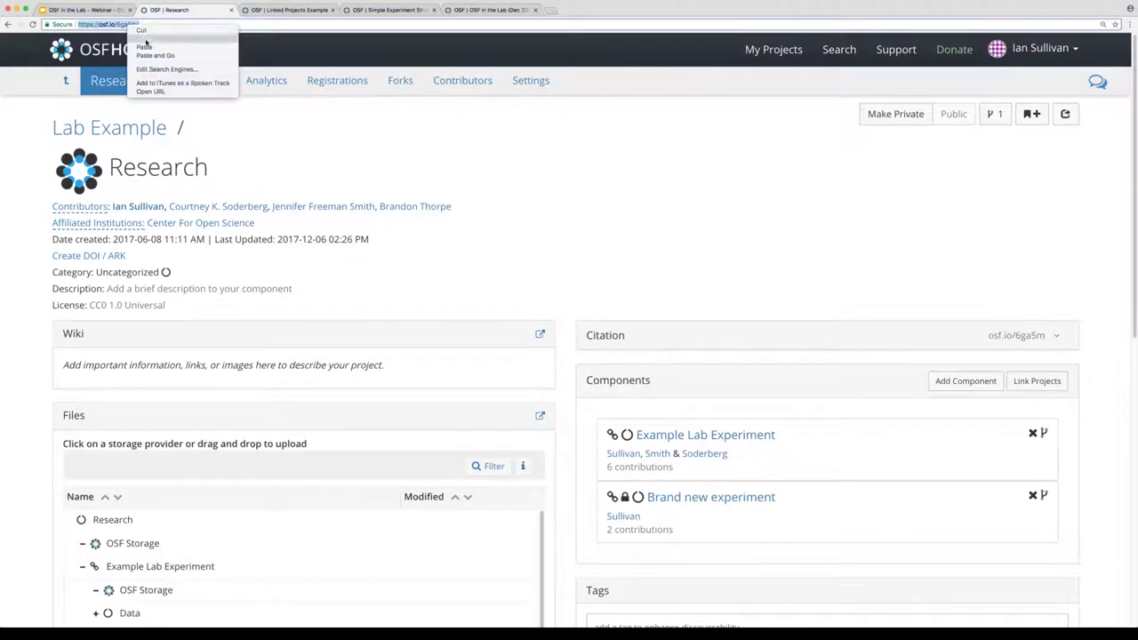
click(146, 45)
click(1130, 24)
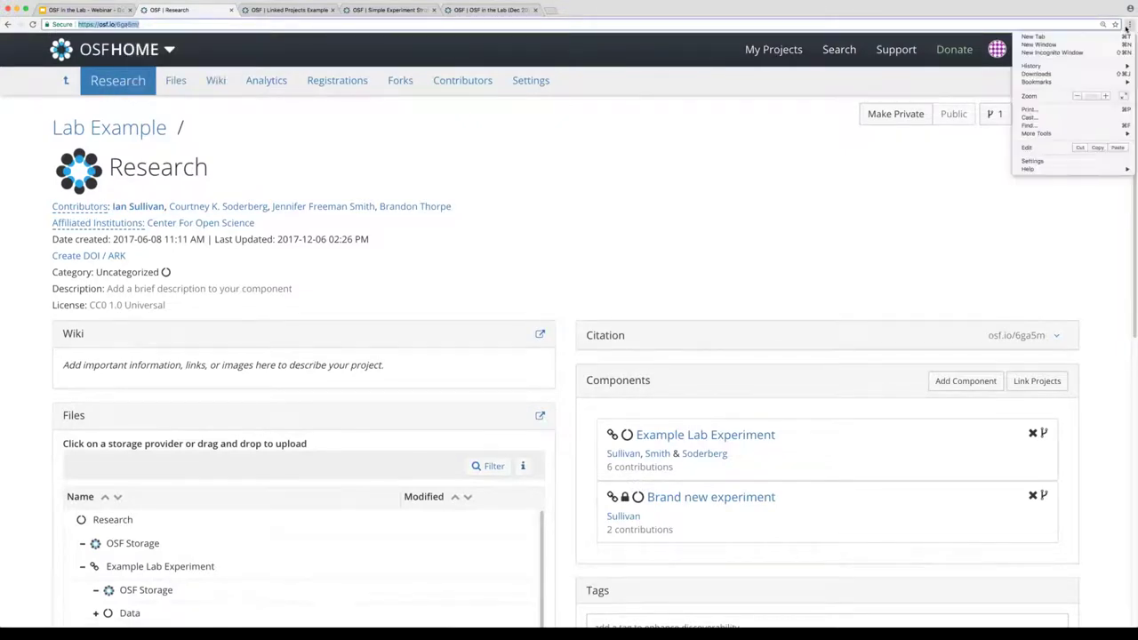
click(1057, 54)
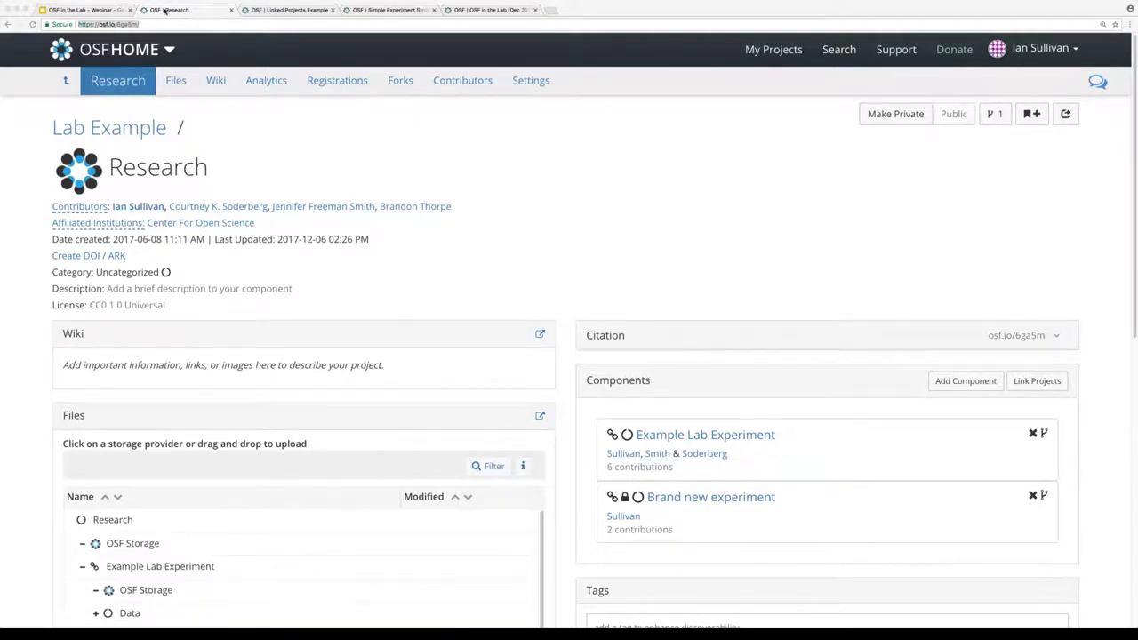
click(8, 12)
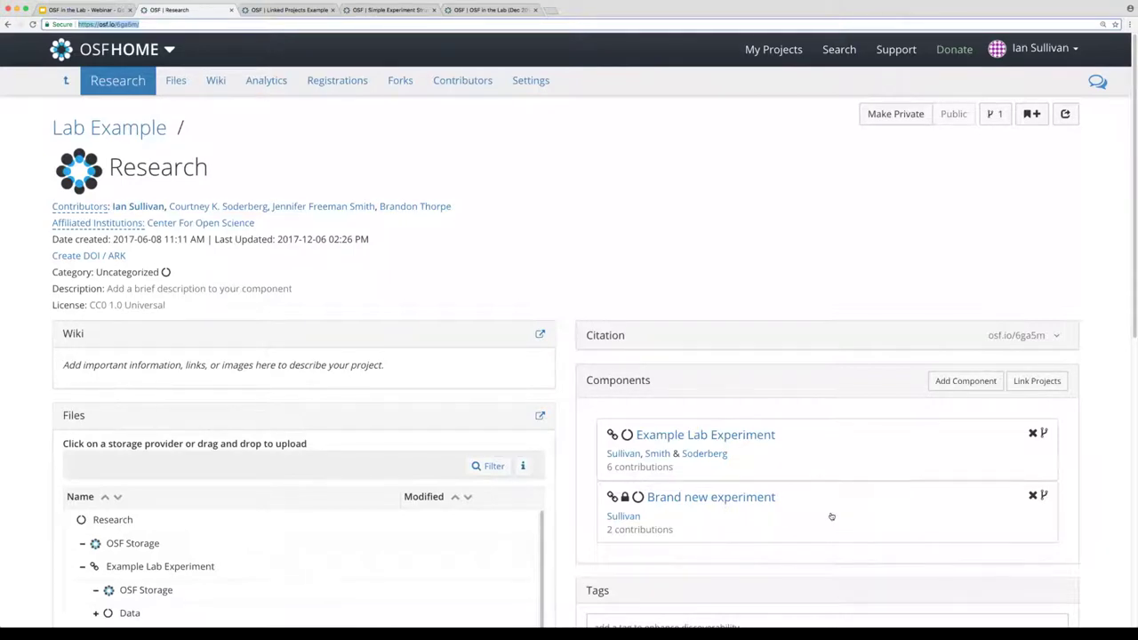
Return from the Research component to its parent project, Lab Example.
scroll(831, 514, down, 1)
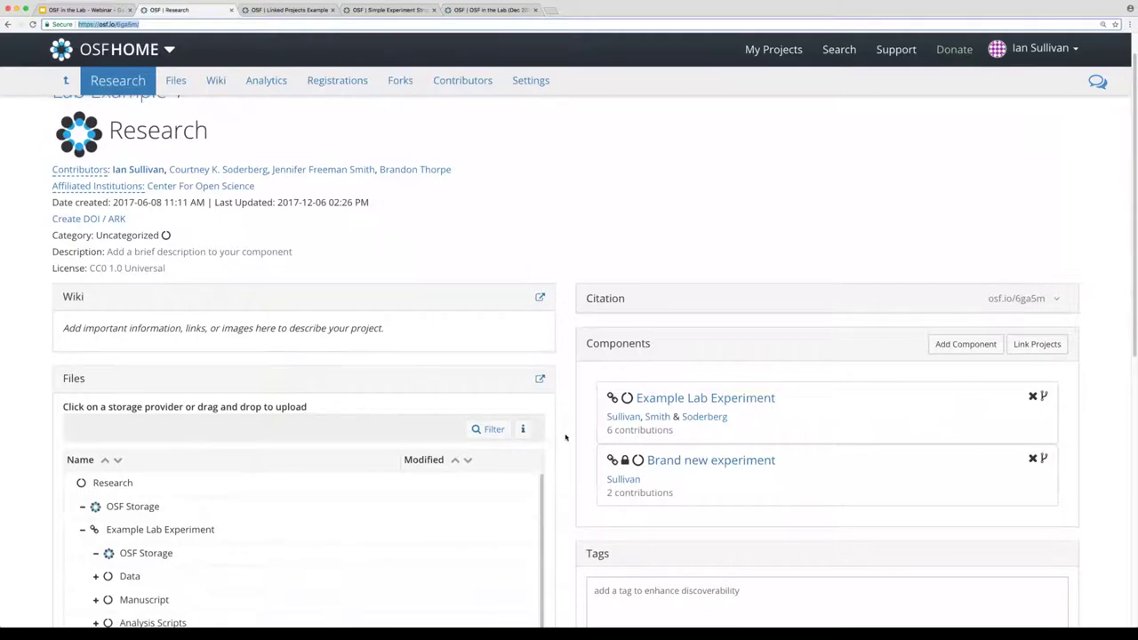
scroll(563, 434, up, 1)
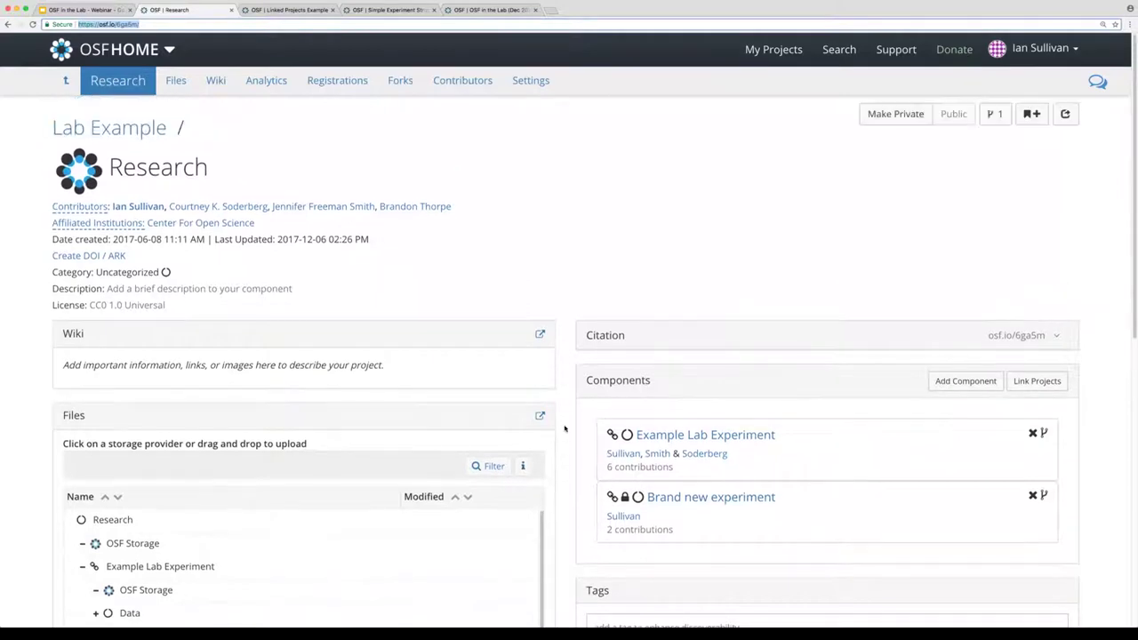
click(144, 132)
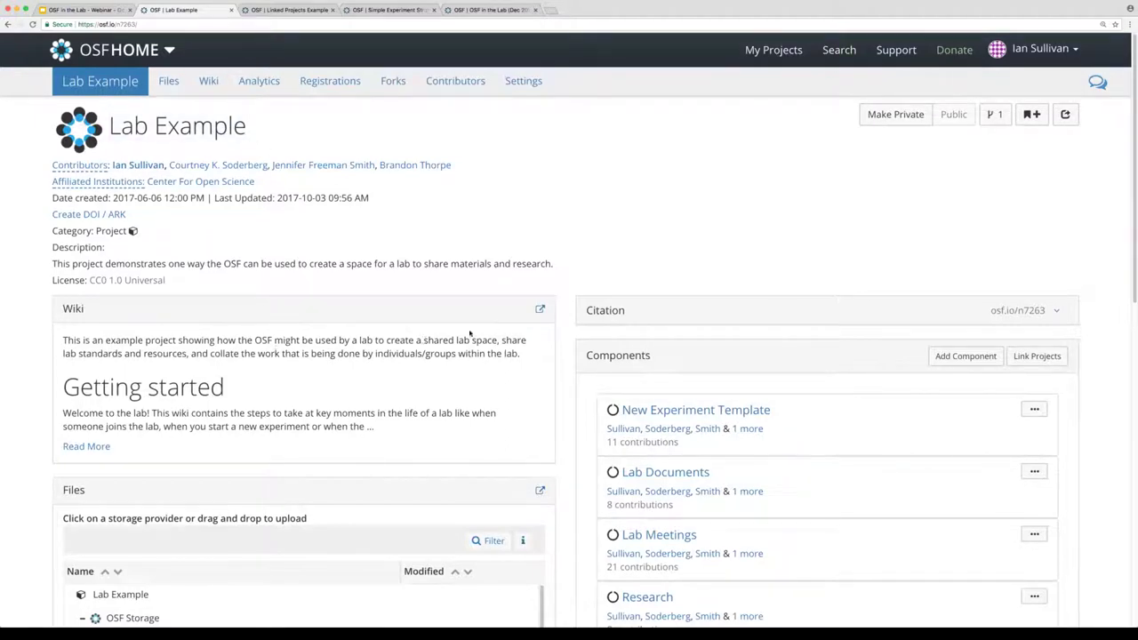
Switch to the OSF in the Lab webinar presentation and show the Forking slide in full screen.
click(108, 12)
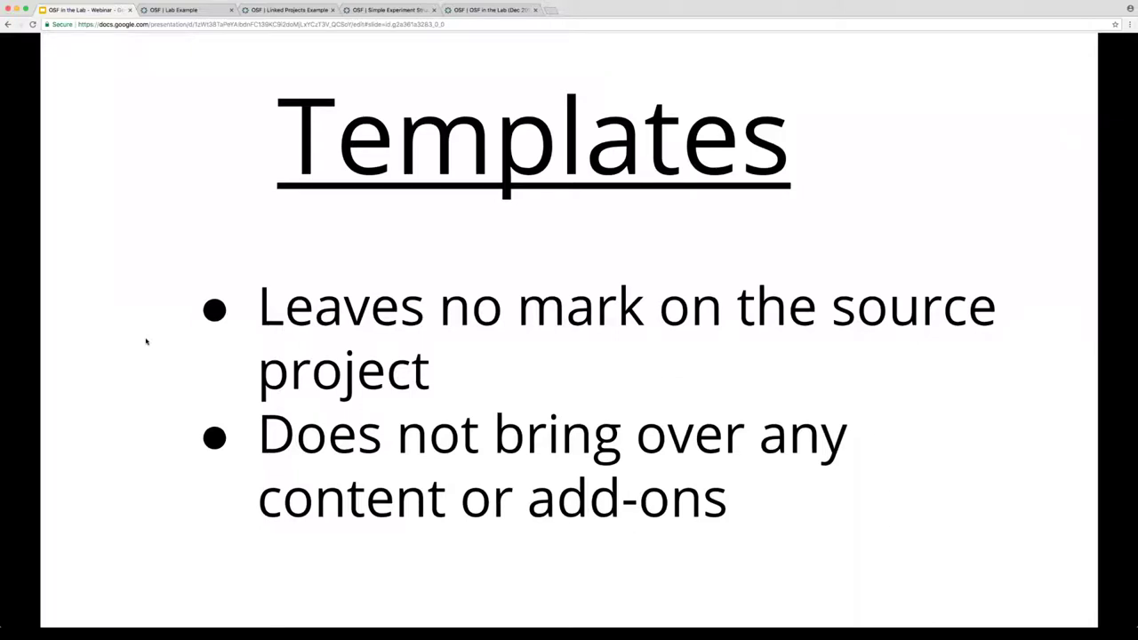
key(Left)
key(Right)
key(ctrl+super+f)
key(Left)
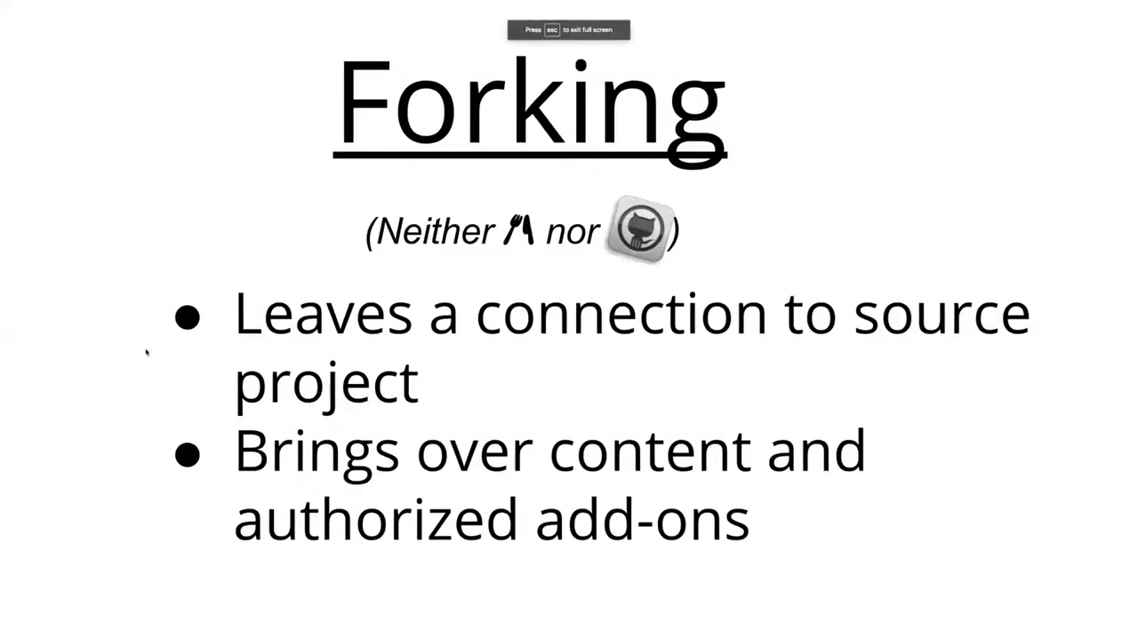
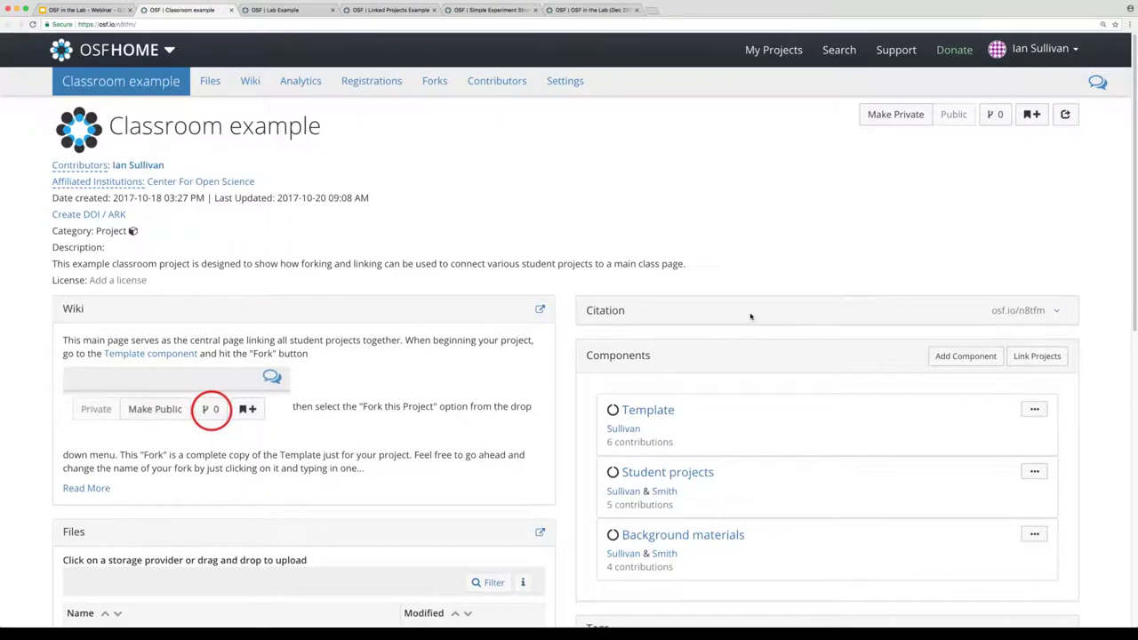
Read the full wiki instructions of the Classroom example's Template component and return to the Classroom example project.
click(642, 409)
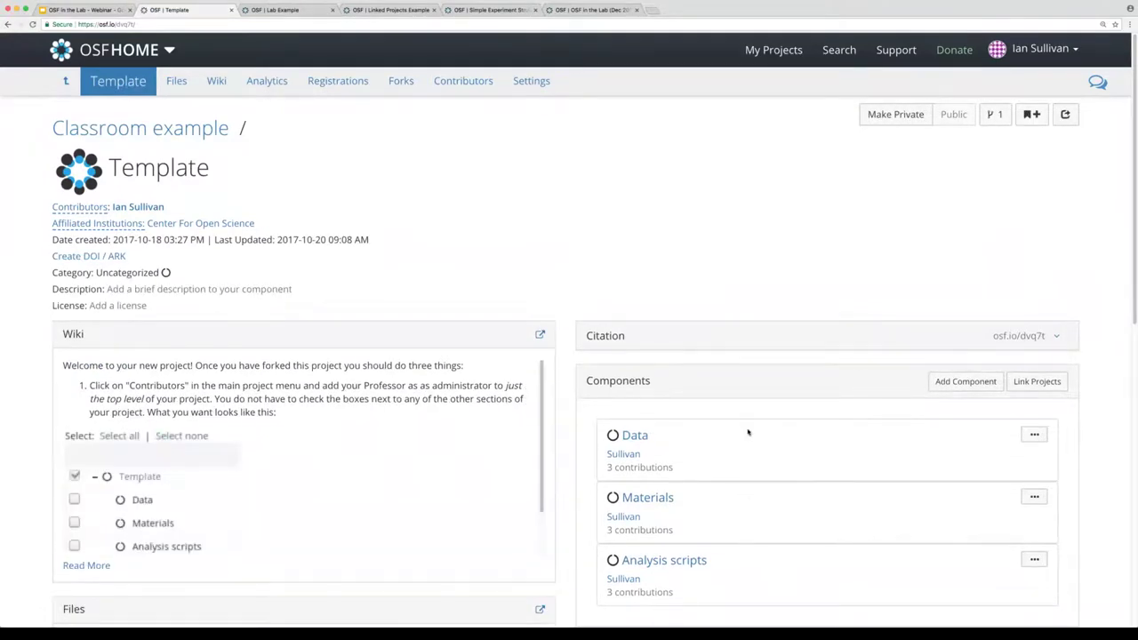
scroll(752, 440, down, 1)
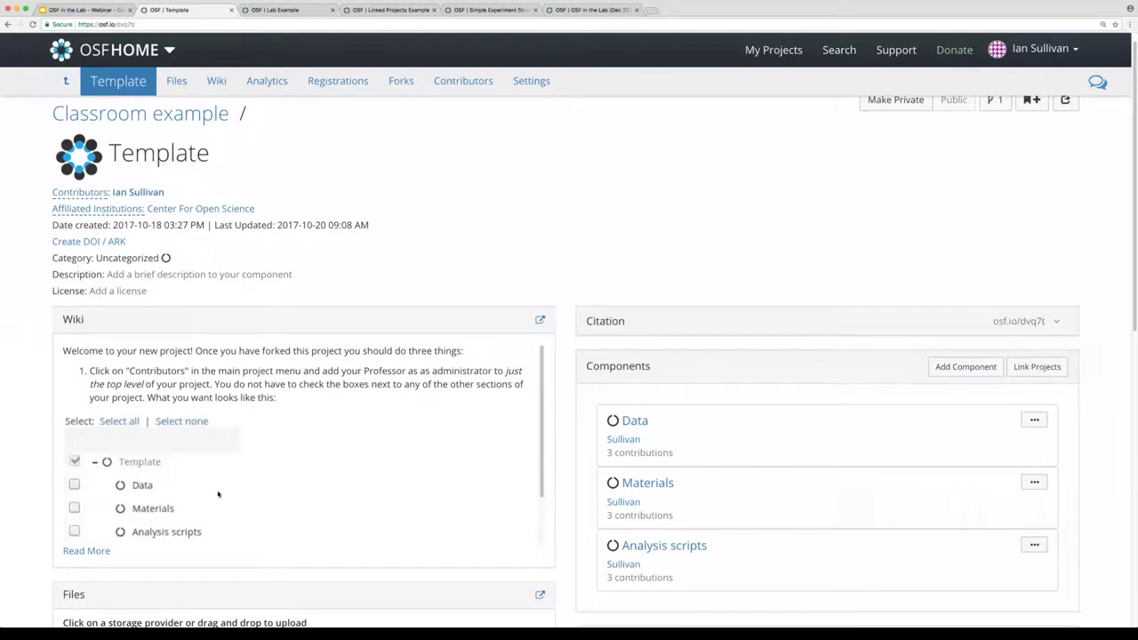
click(77, 552)
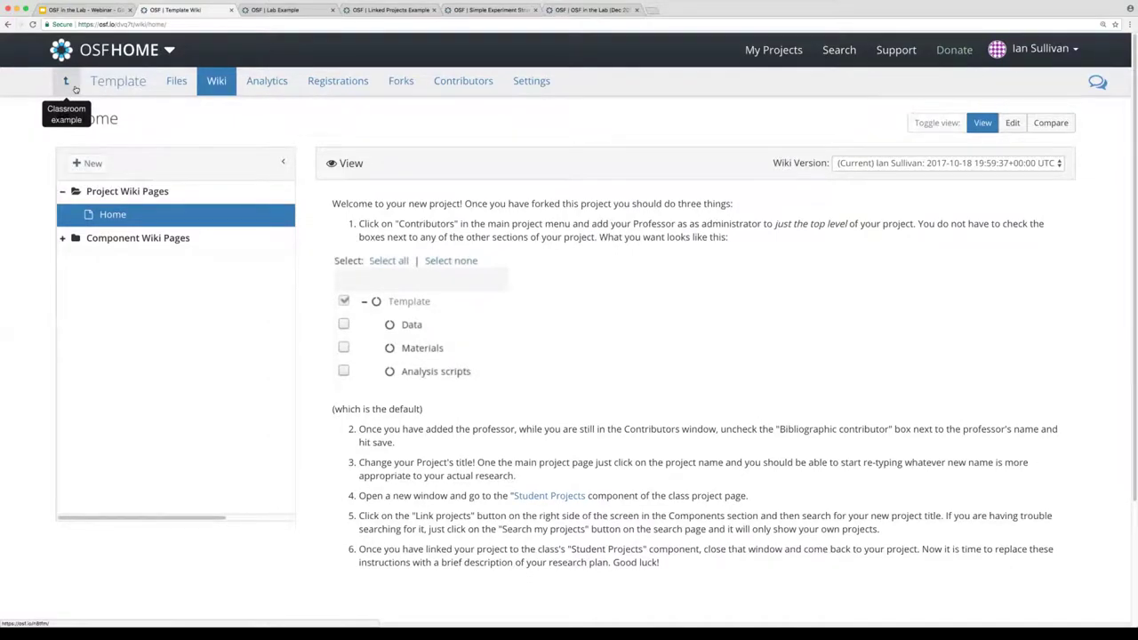
click(75, 87)
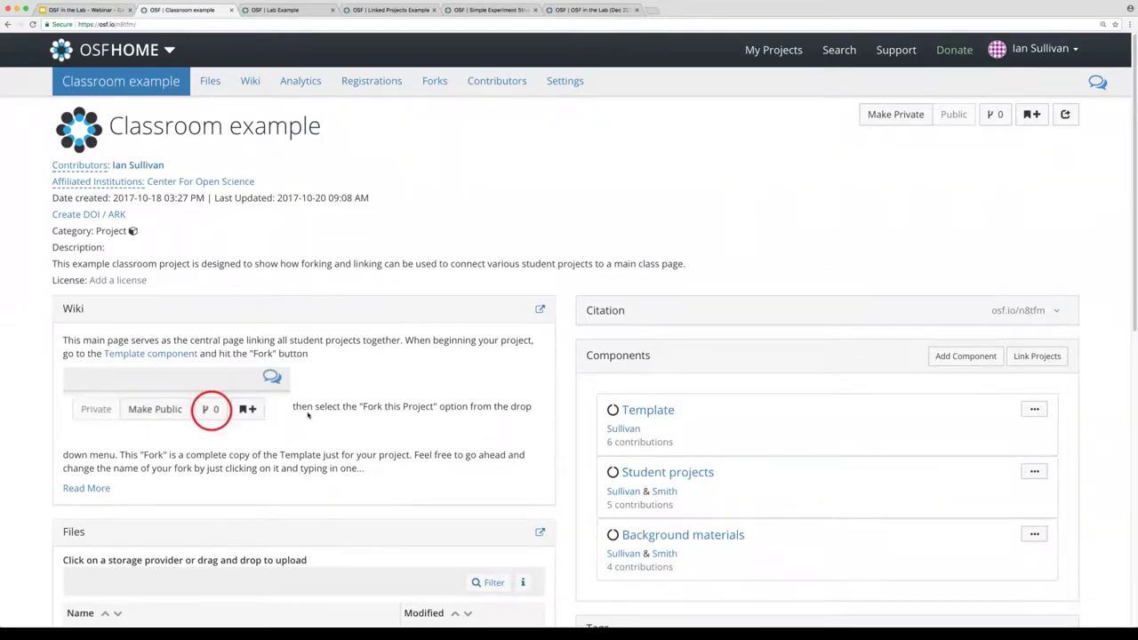
View the existing forks of the Template component and return to the Classroom example project.
click(633, 410)
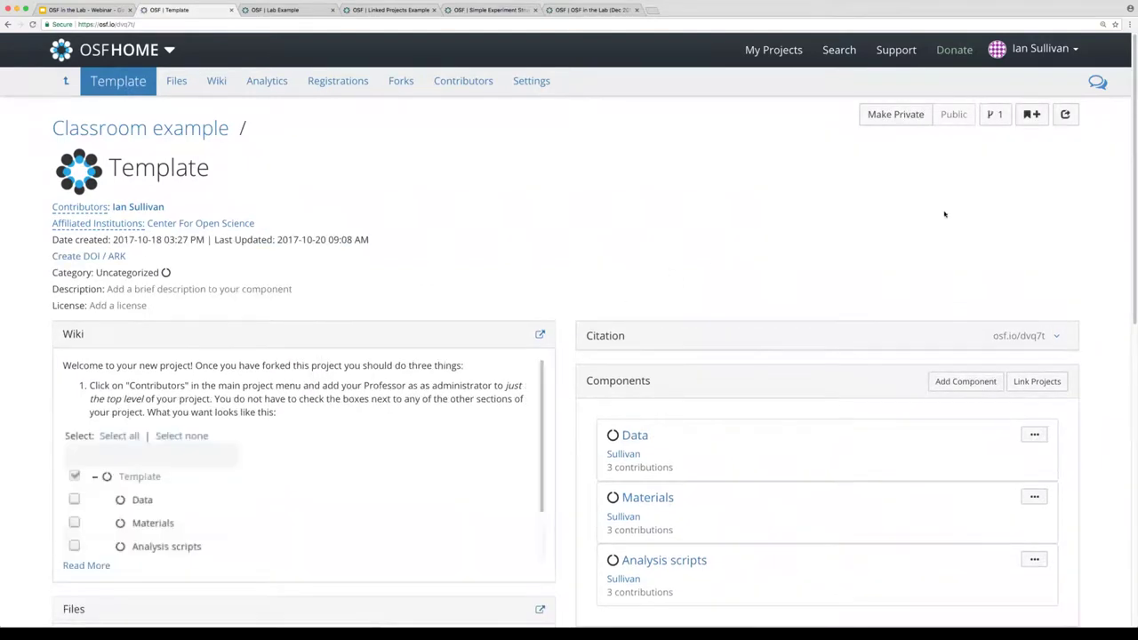
click(995, 124)
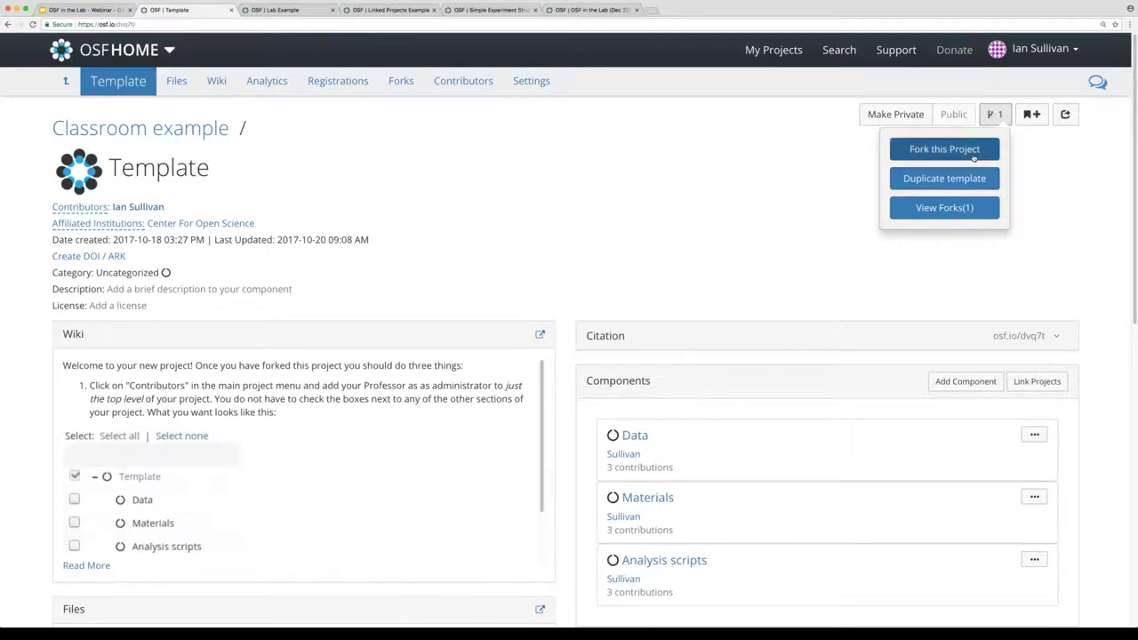
click(931, 211)
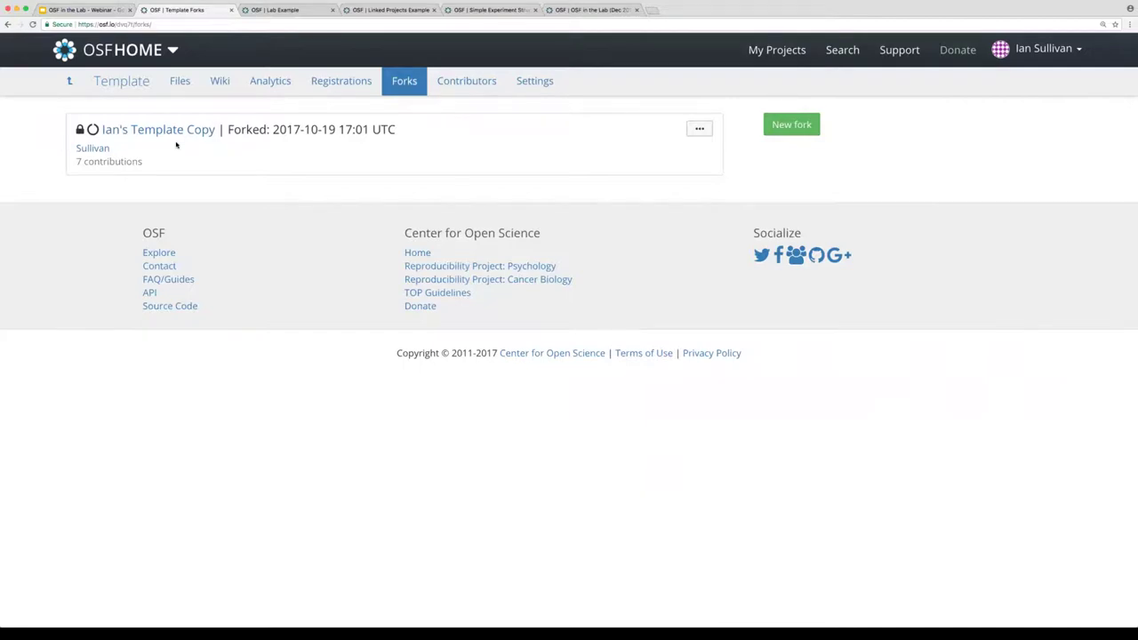
click(73, 82)
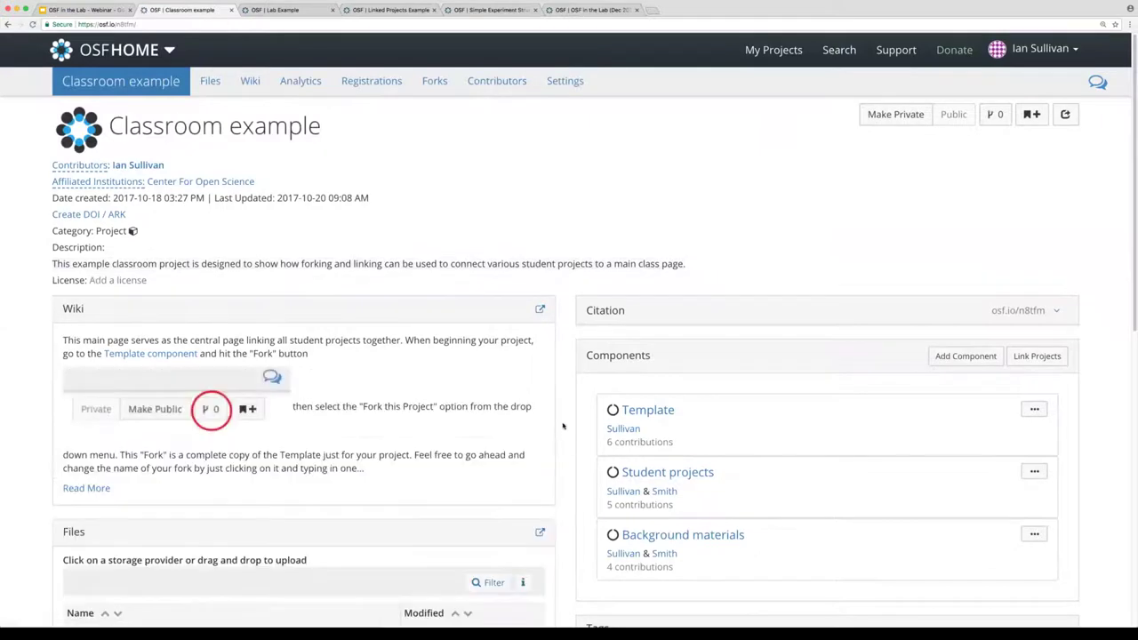
Fork the Classroom example's Template component and go to the new fork.
scroll(563, 427, down, 1)
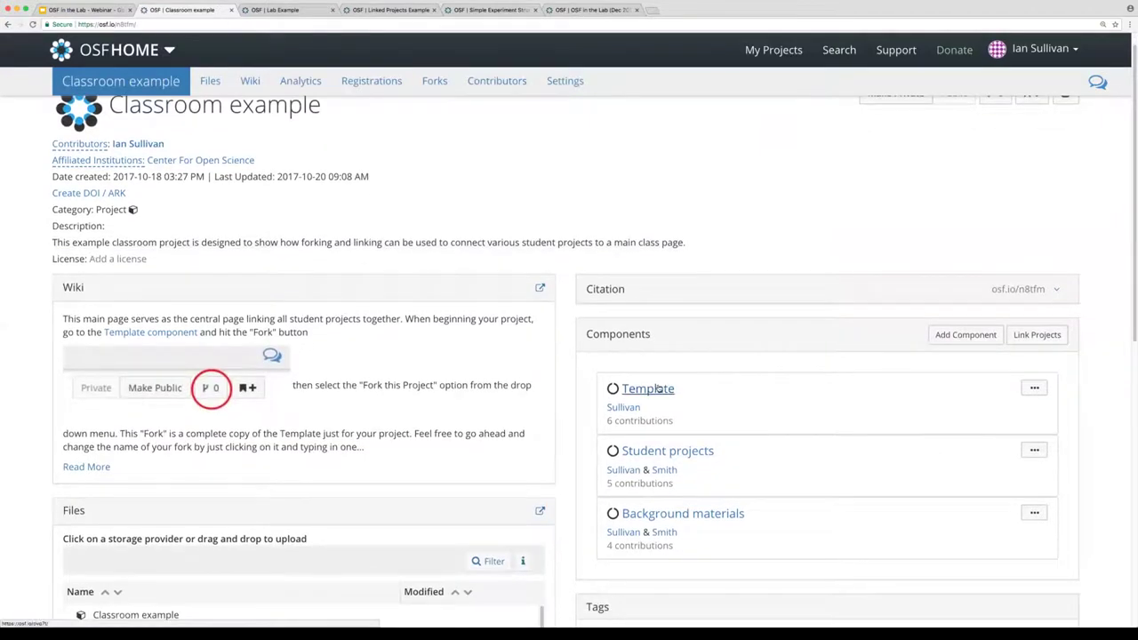
click(659, 389)
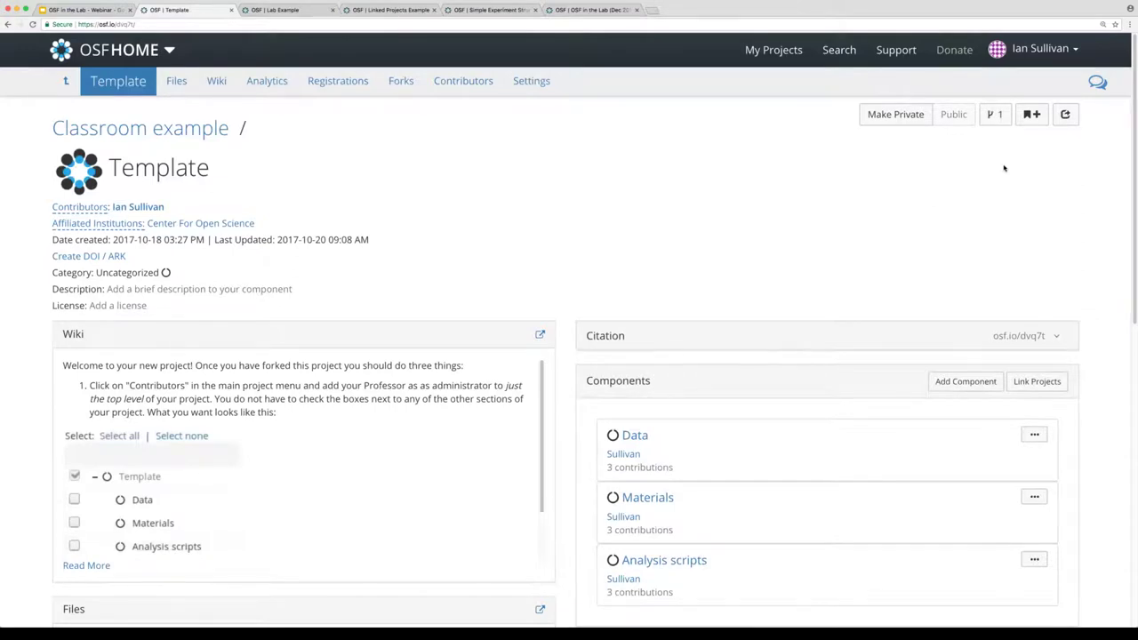
click(995, 117)
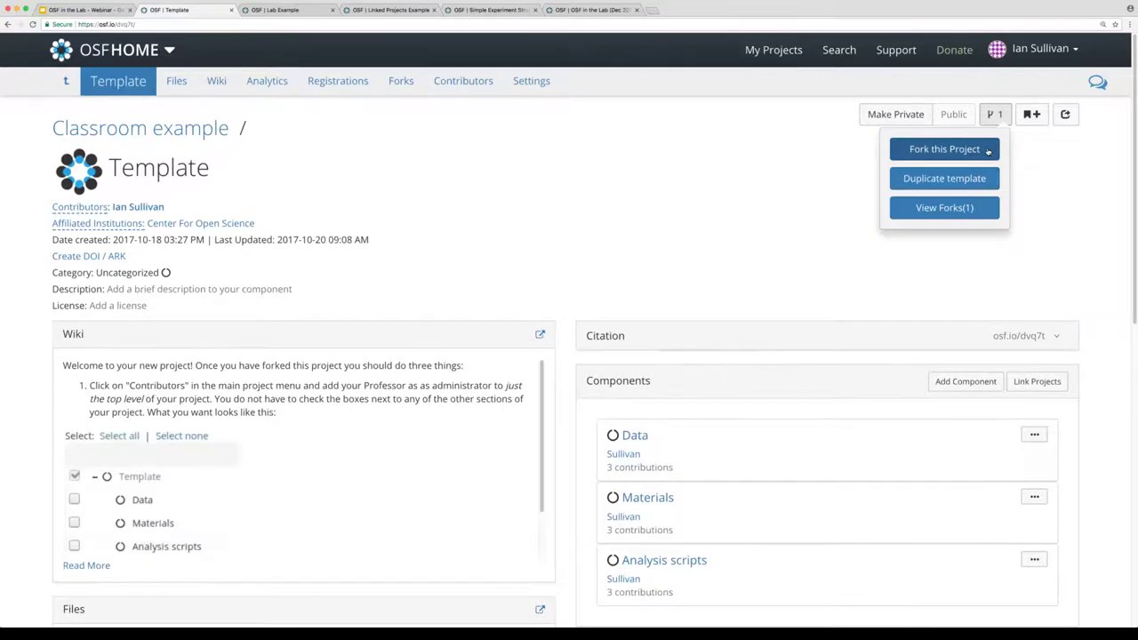
click(988, 151)
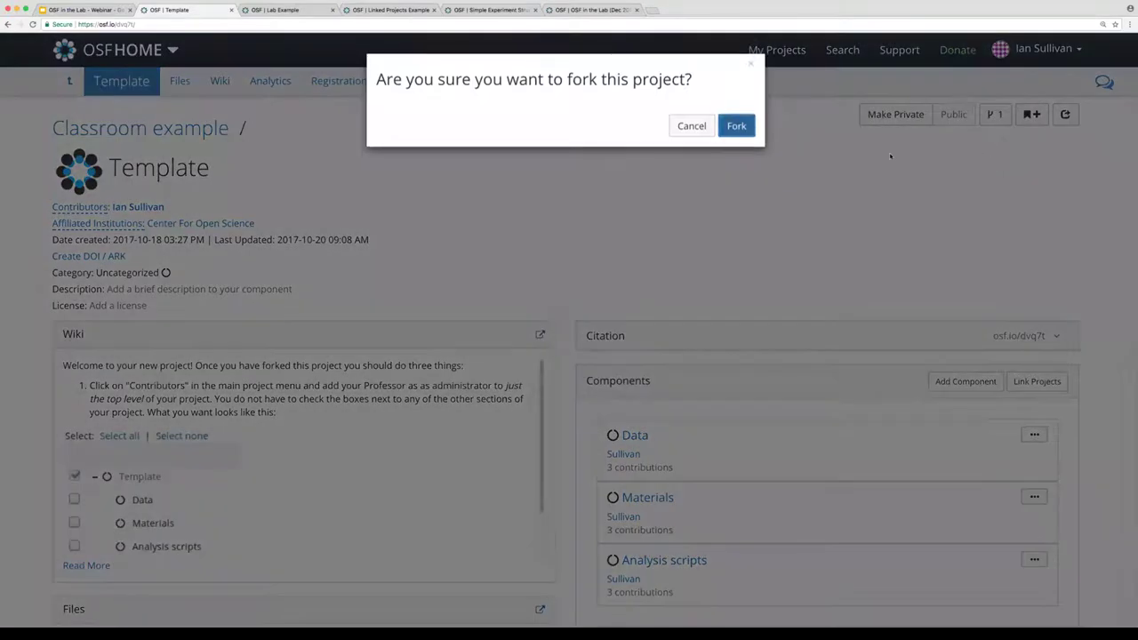
click(736, 128)
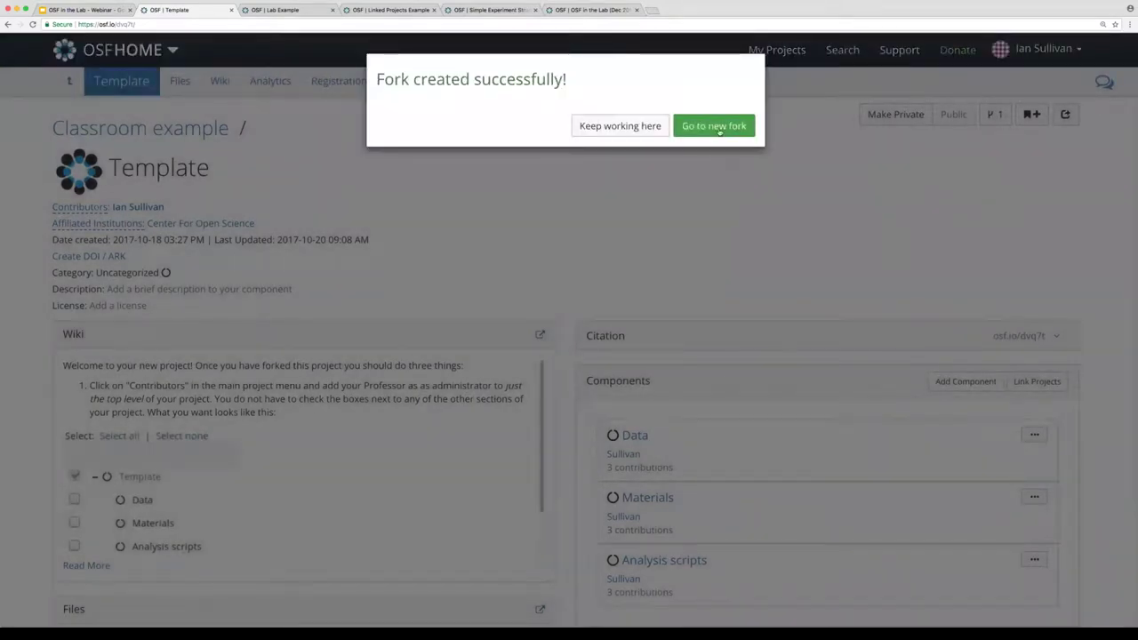
click(717, 129)
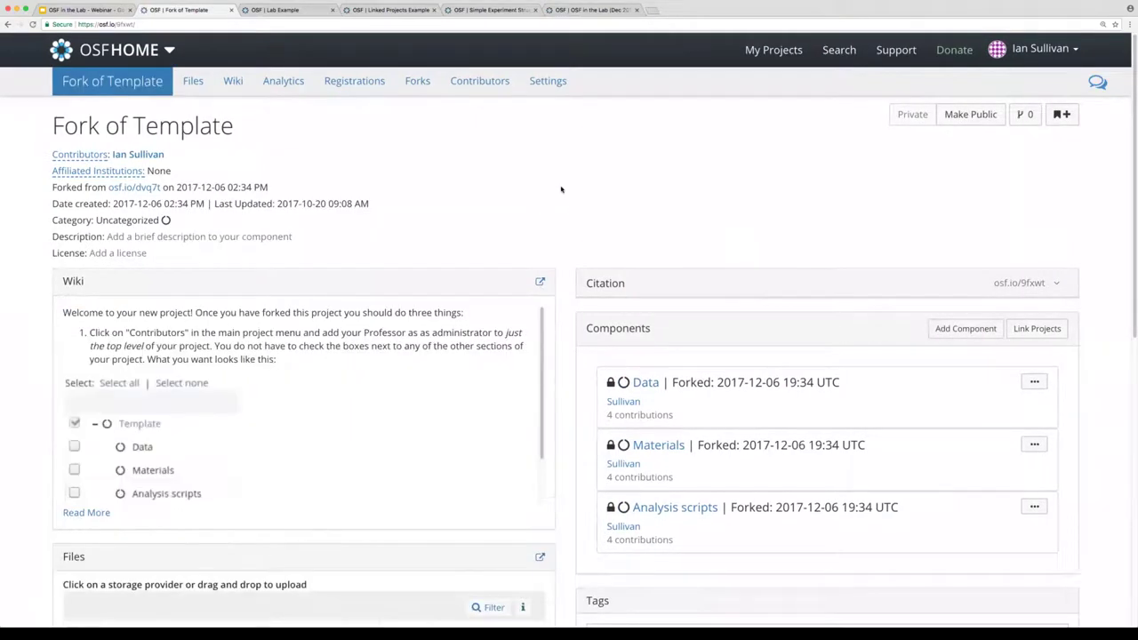
Rename the new fork of Template as "Second example project".
click(114, 126)
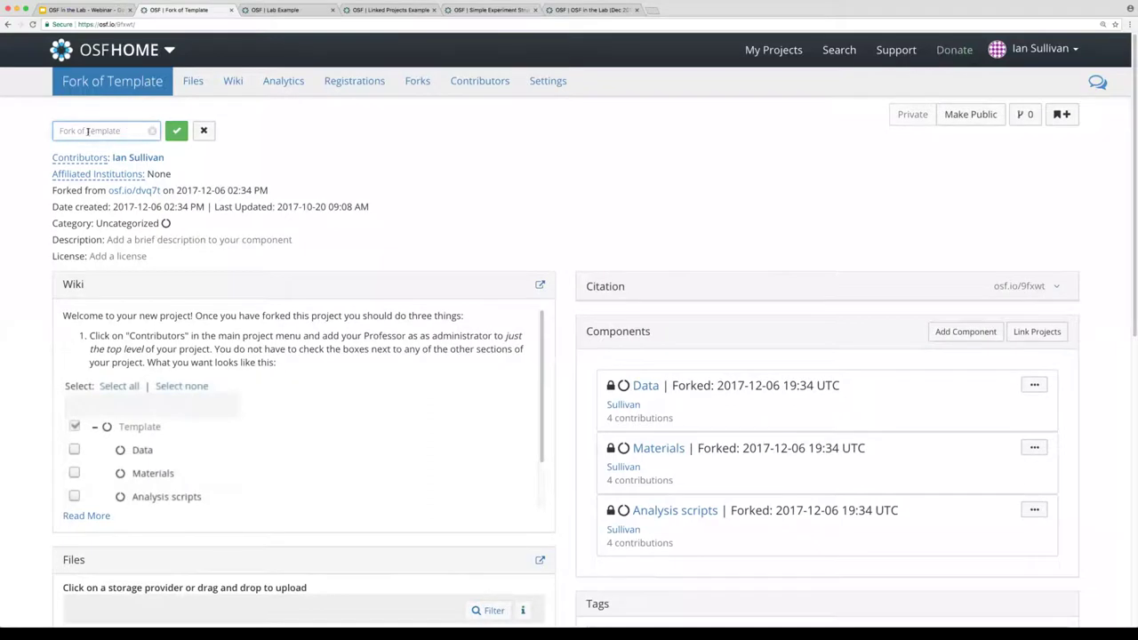
drag(116, 130, 4, 126)
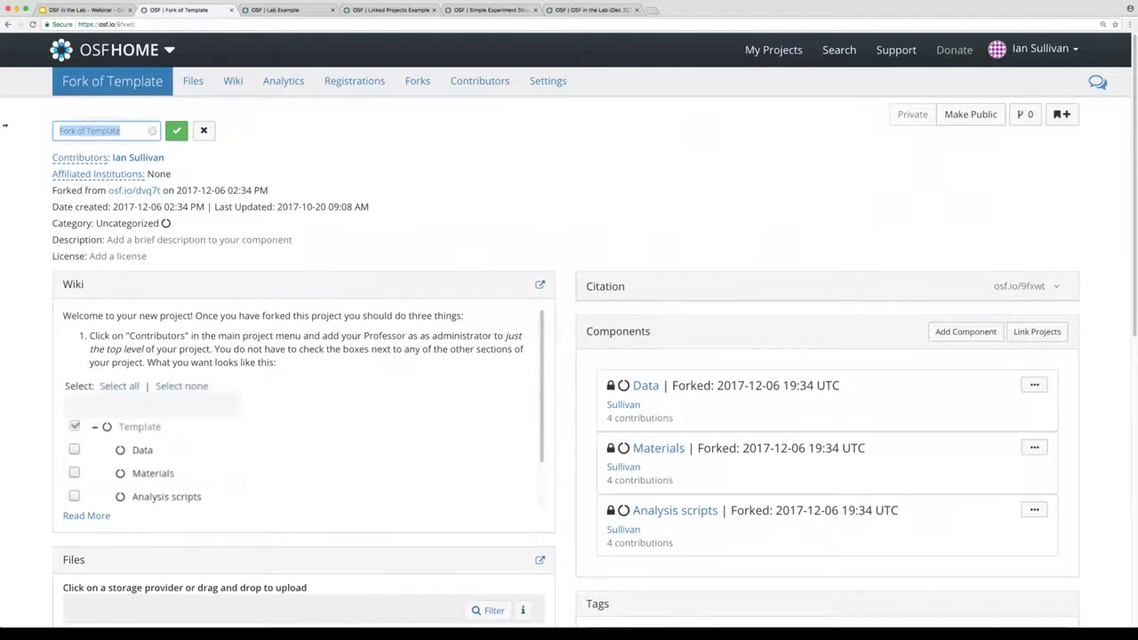
text(Second)
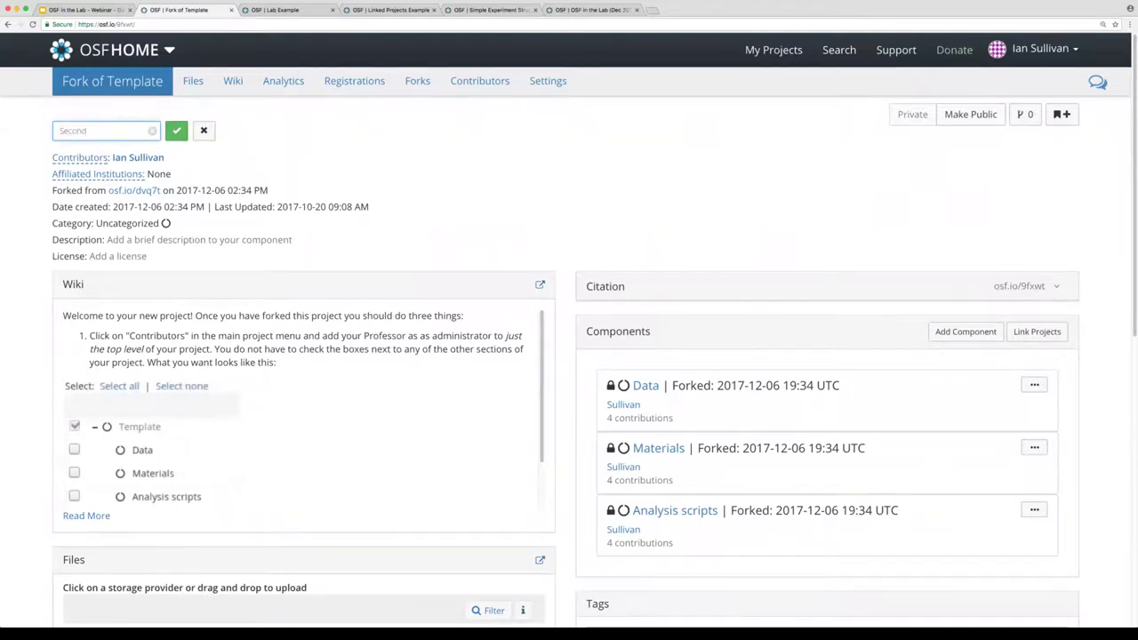
text( example project)
click(176, 131)
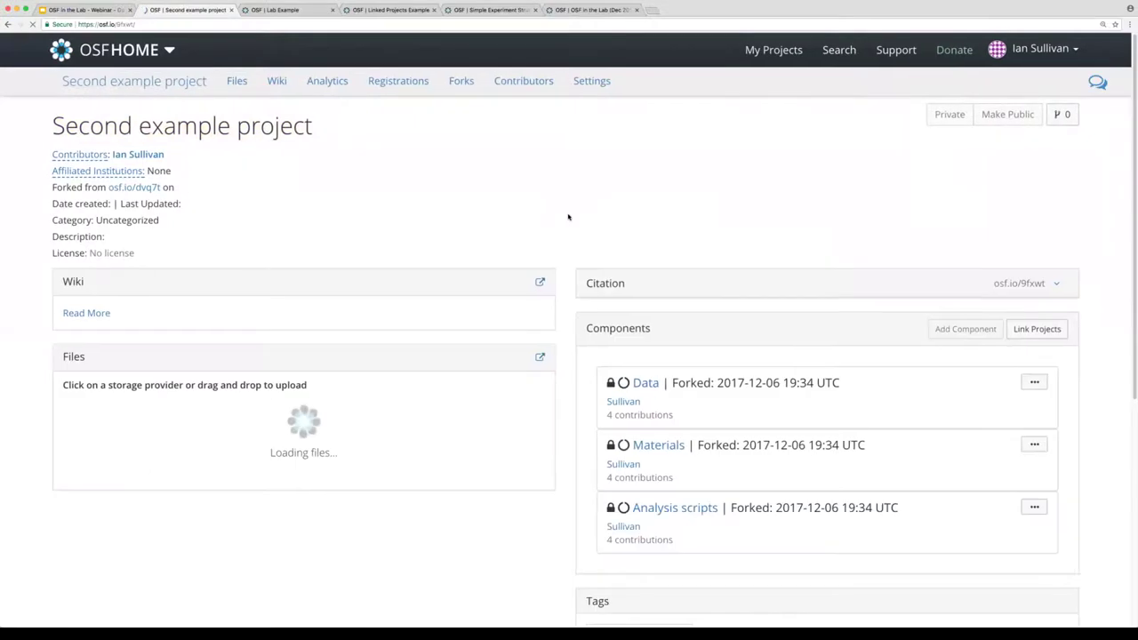
Examine the forked-from source link and date in the Second example project's details.
scroll(622, 293, down, 1)
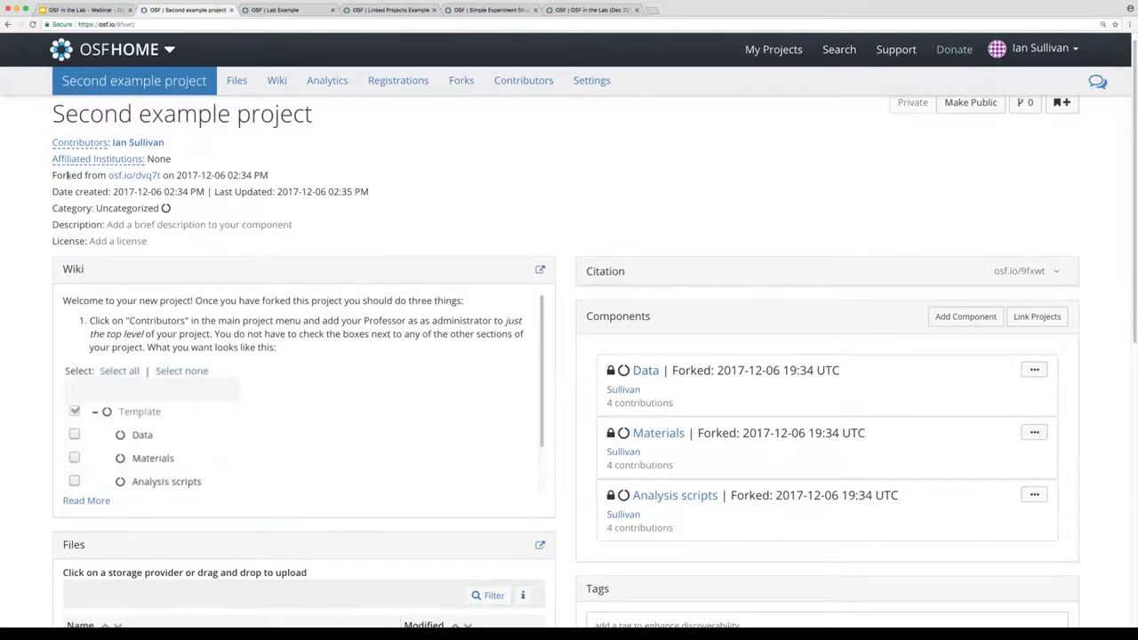
drag(51, 175, 275, 182)
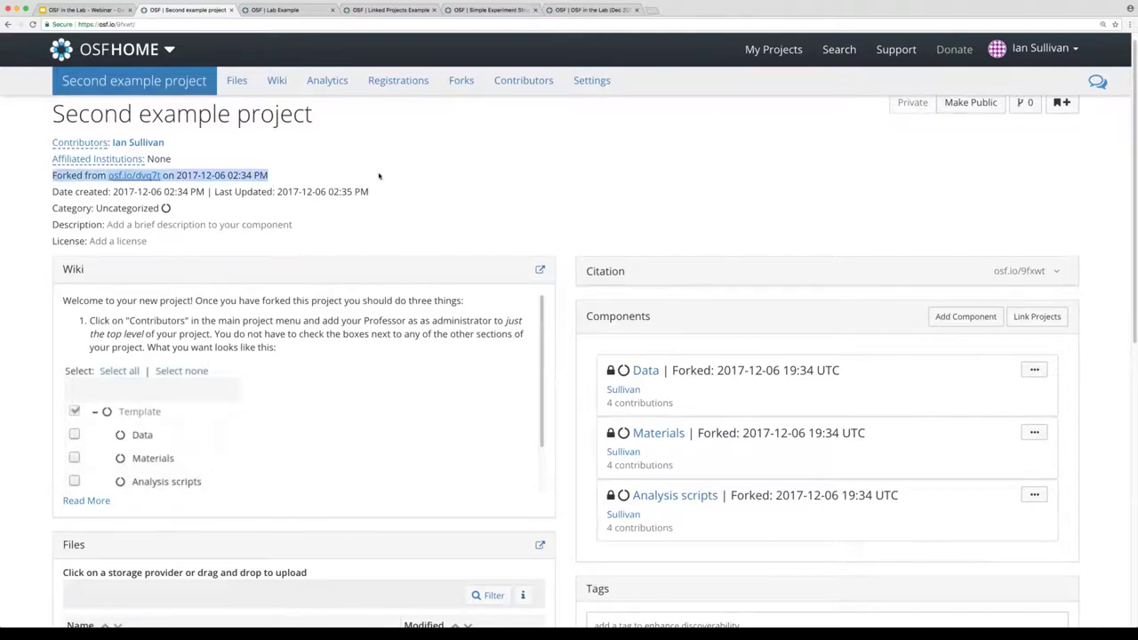
scroll(361, 209, up, 1)
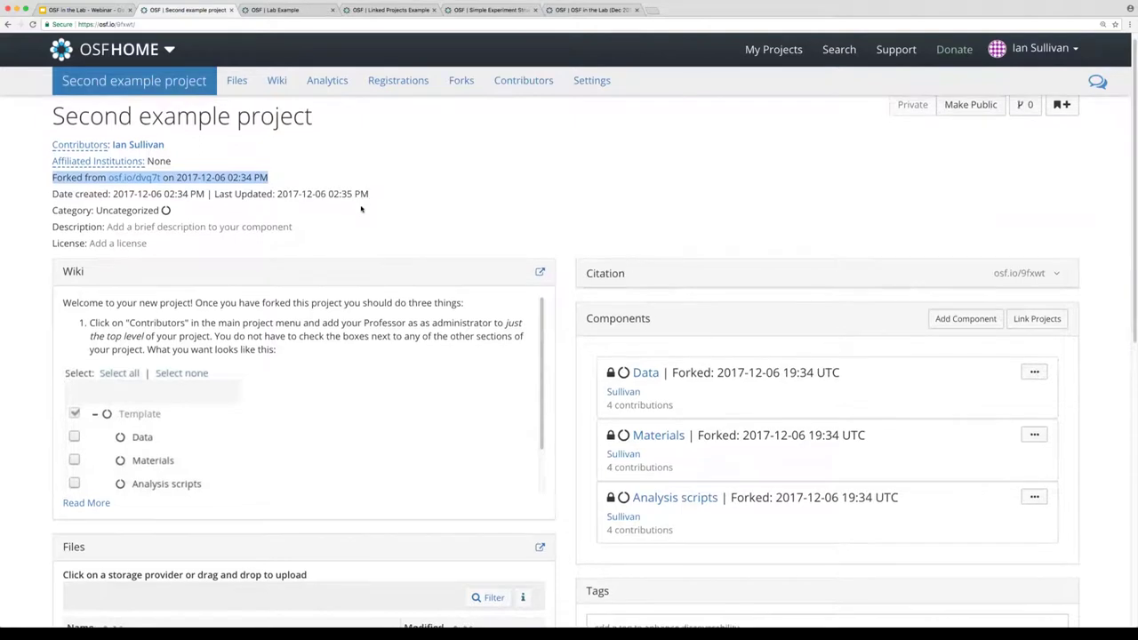
Go to the source Template component through the forked-from link in the Second example project's details.
scroll(361, 208, up, 1)
click(238, 187)
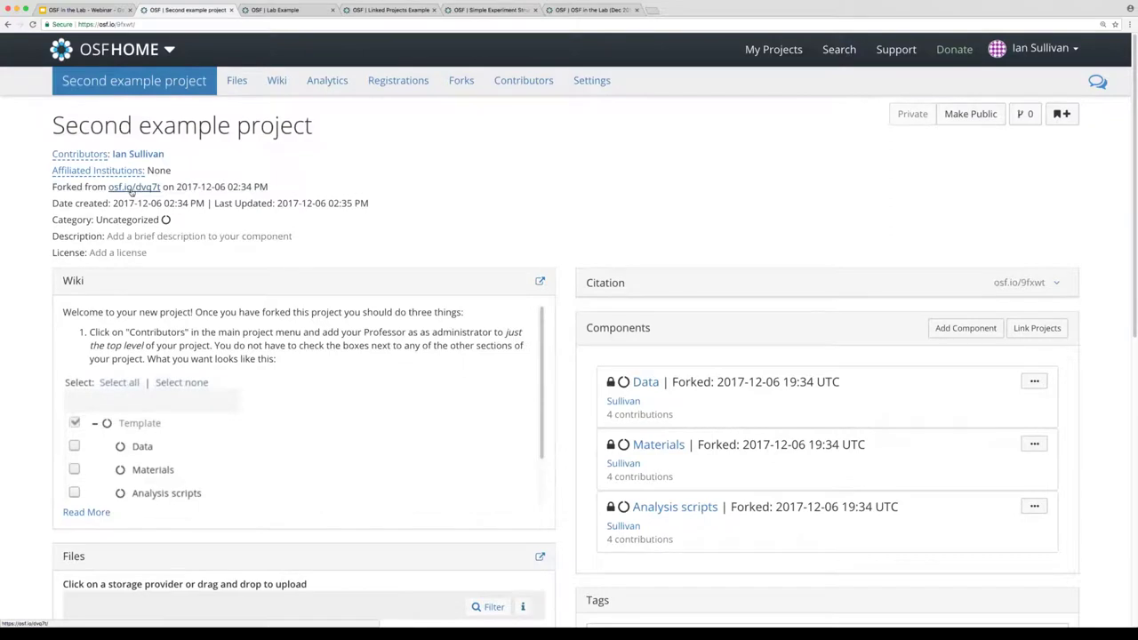
drag(177, 187, 305, 191)
click(333, 198)
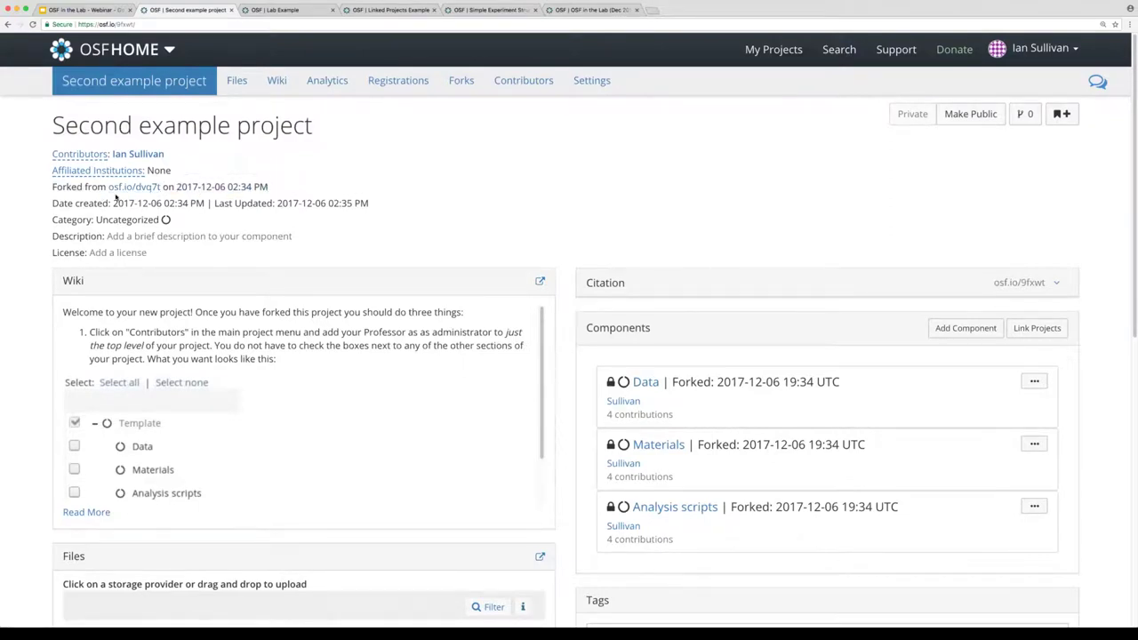
click(149, 188)
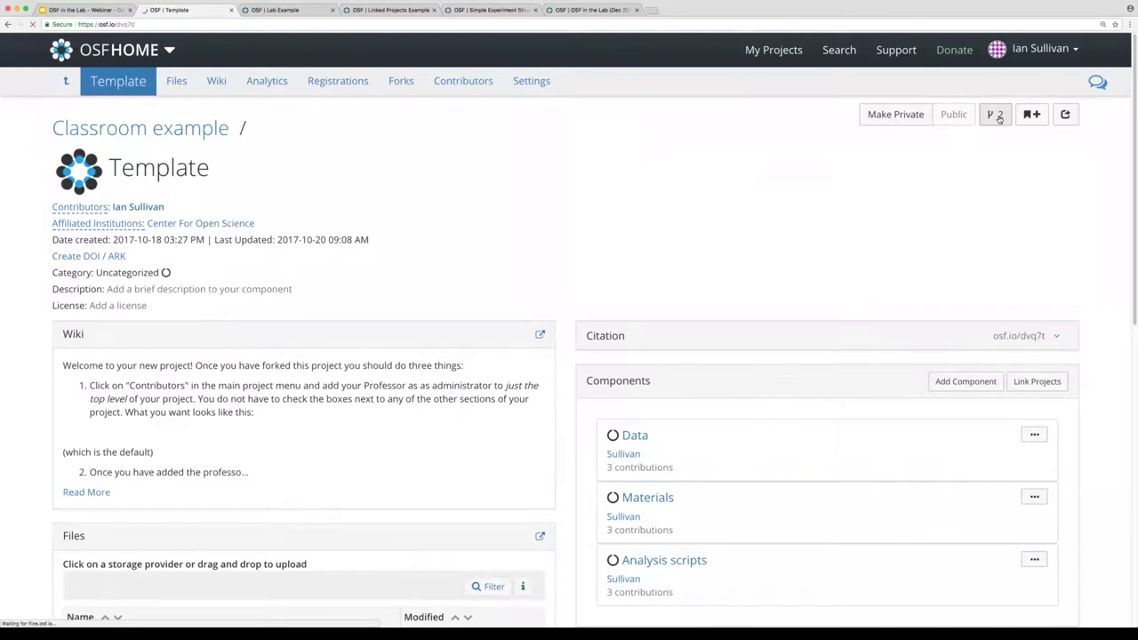
View the list of the Template component's forks and open the Second example project from it.
click(997, 117)
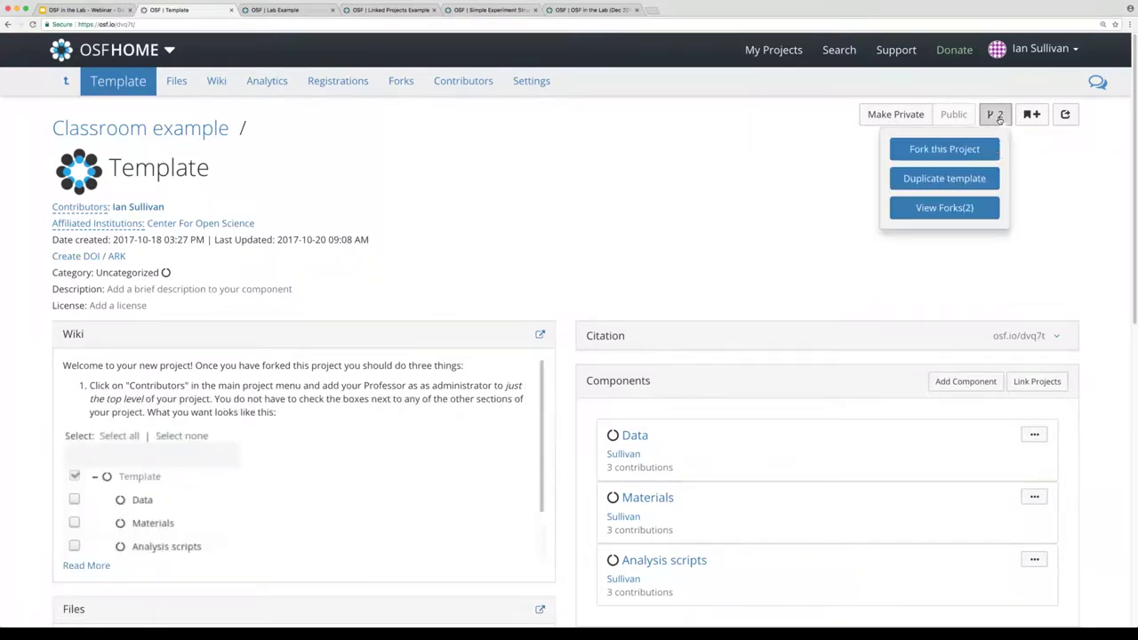
click(984, 210)
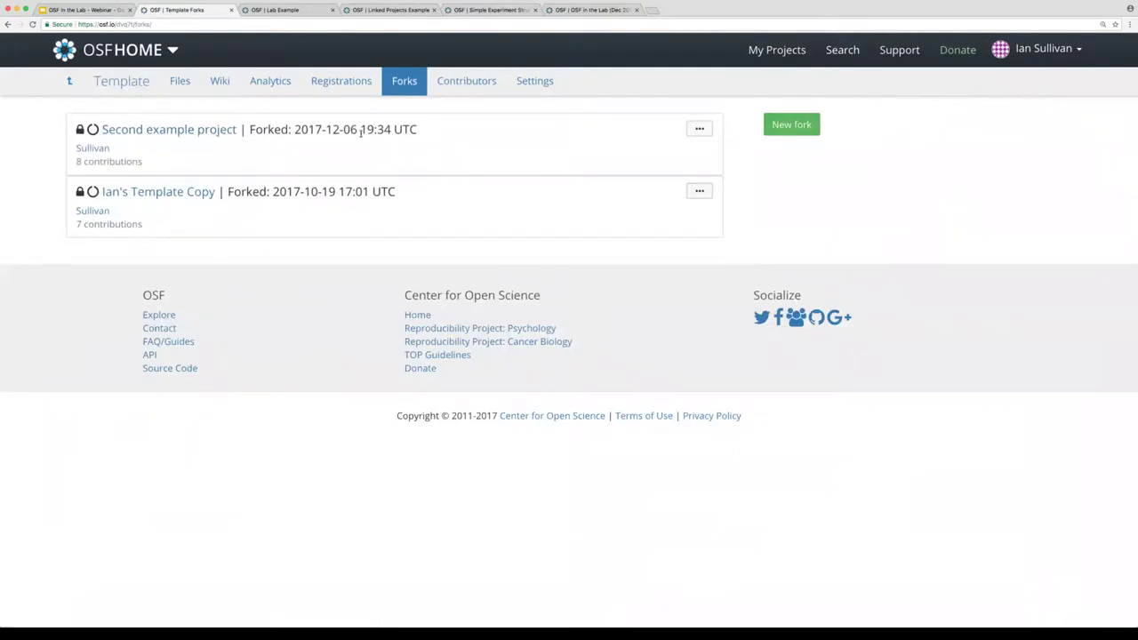
click(162, 132)
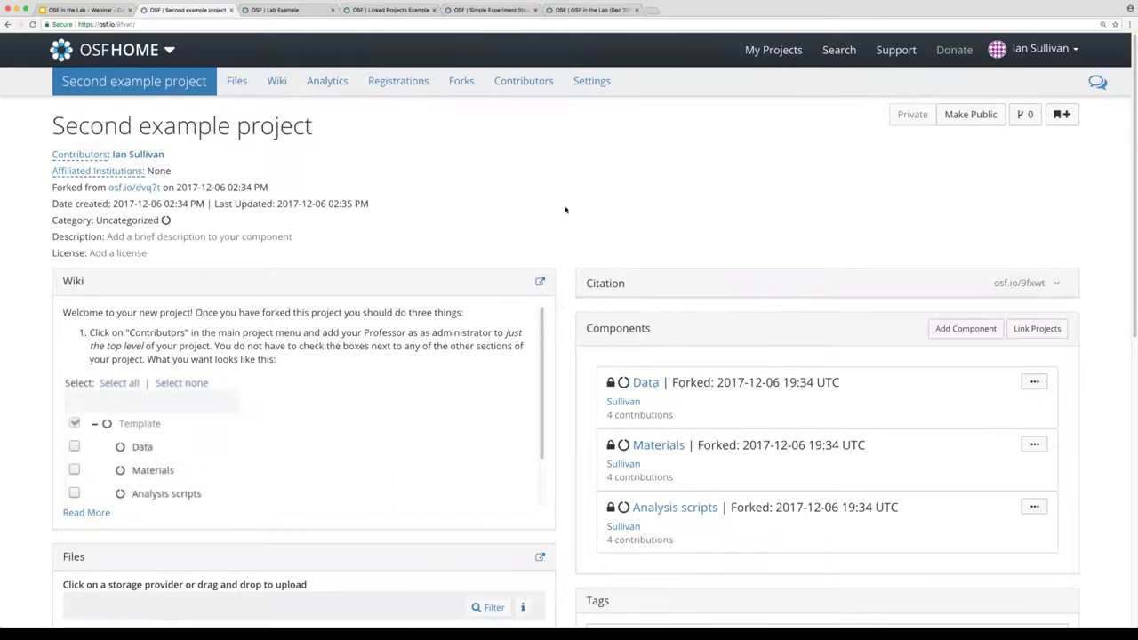
Read the full wiki instructions of the Second example project and return to its overview page.
scroll(574, 218, down, 3)
scroll(566, 210, down, 1)
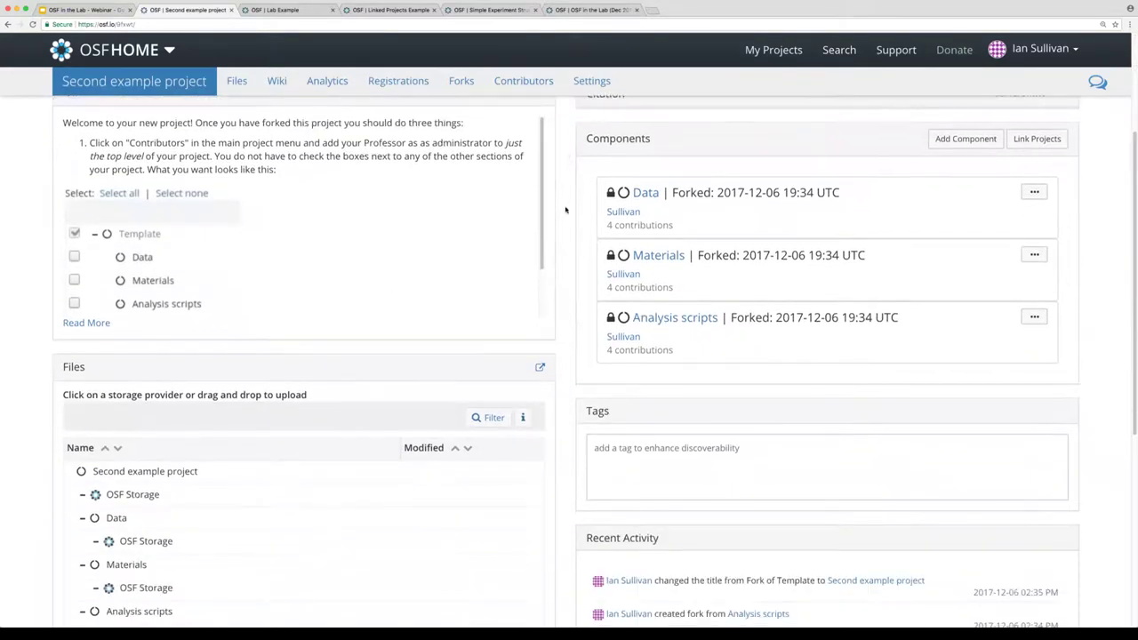
click(95, 327)
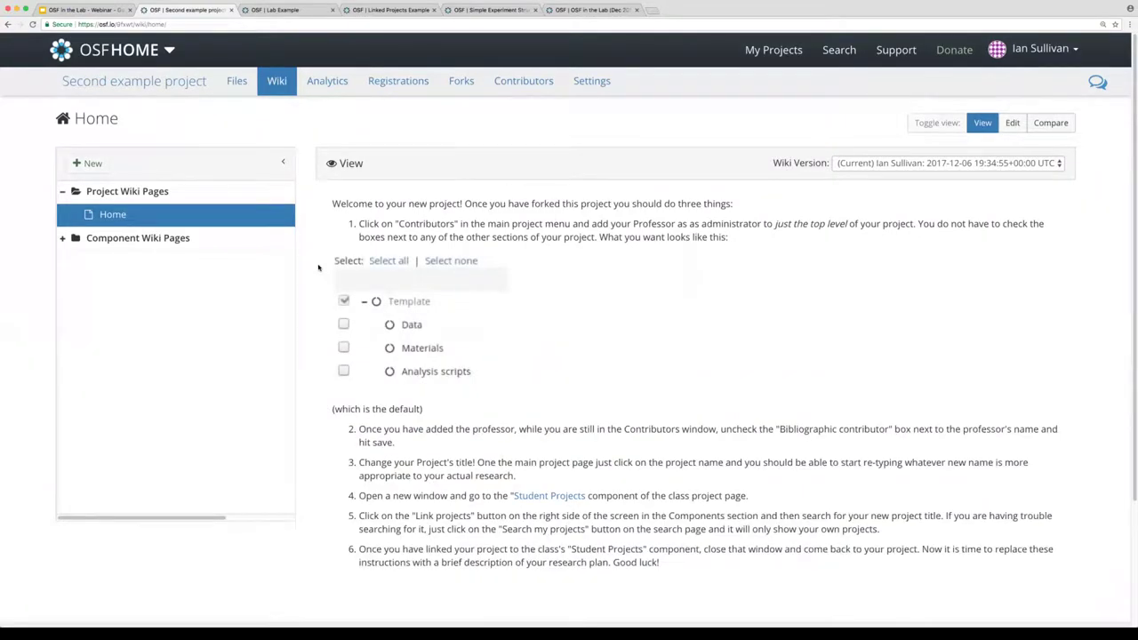
key(super+bracketleft)
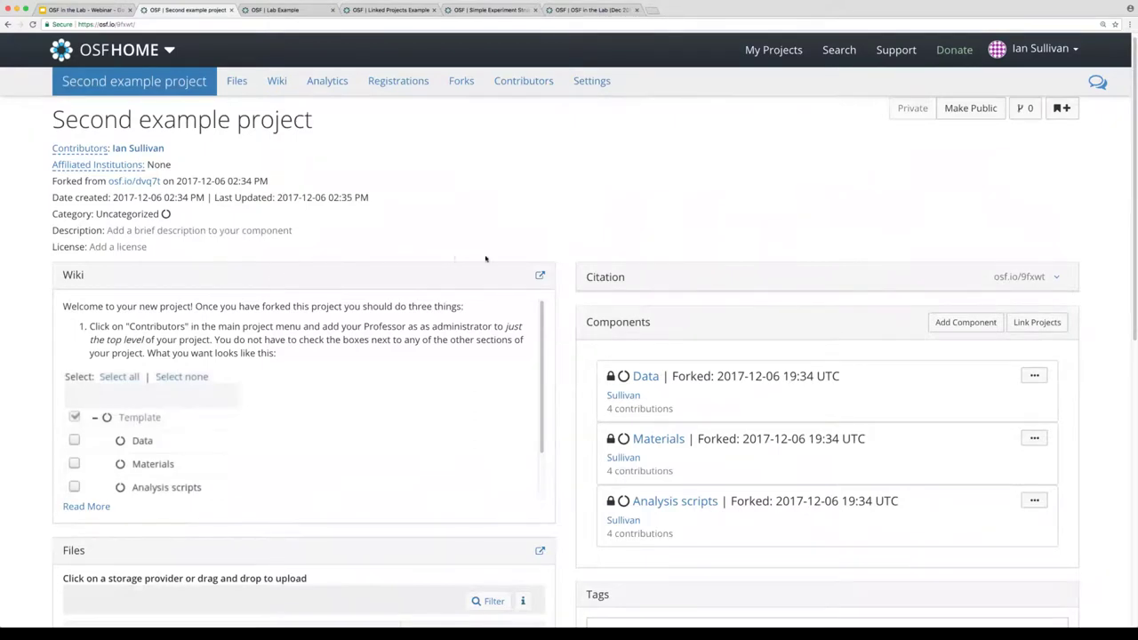
scroll(488, 260, up, 1)
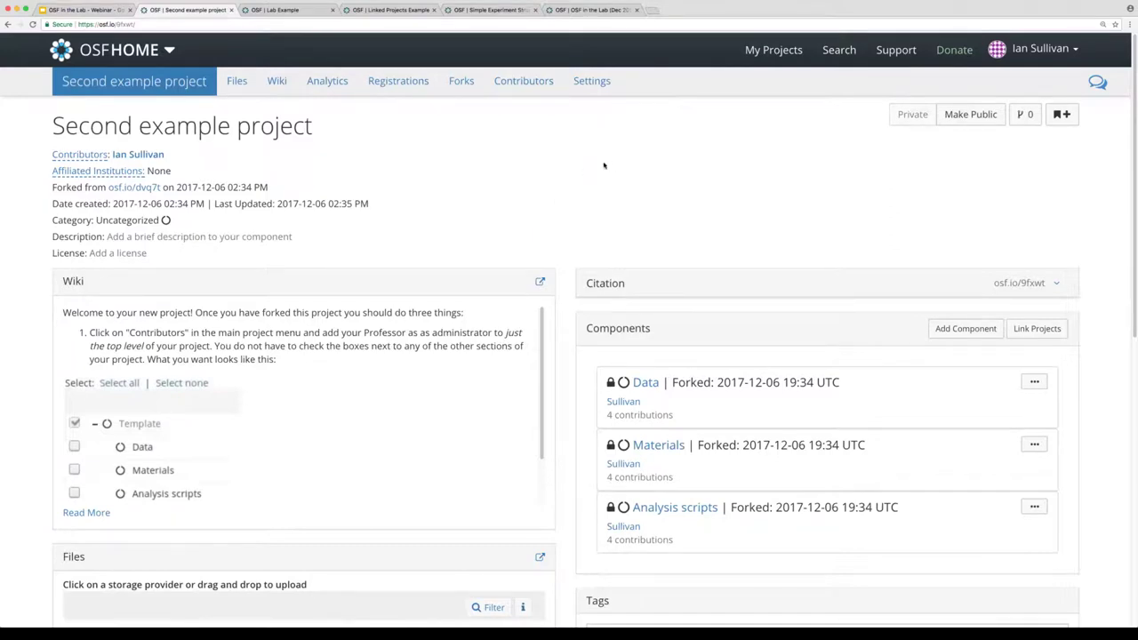
Switch to the Google Slides presentation and show the "Best practices for complex project structures" slide in full screen.
click(86, 10)
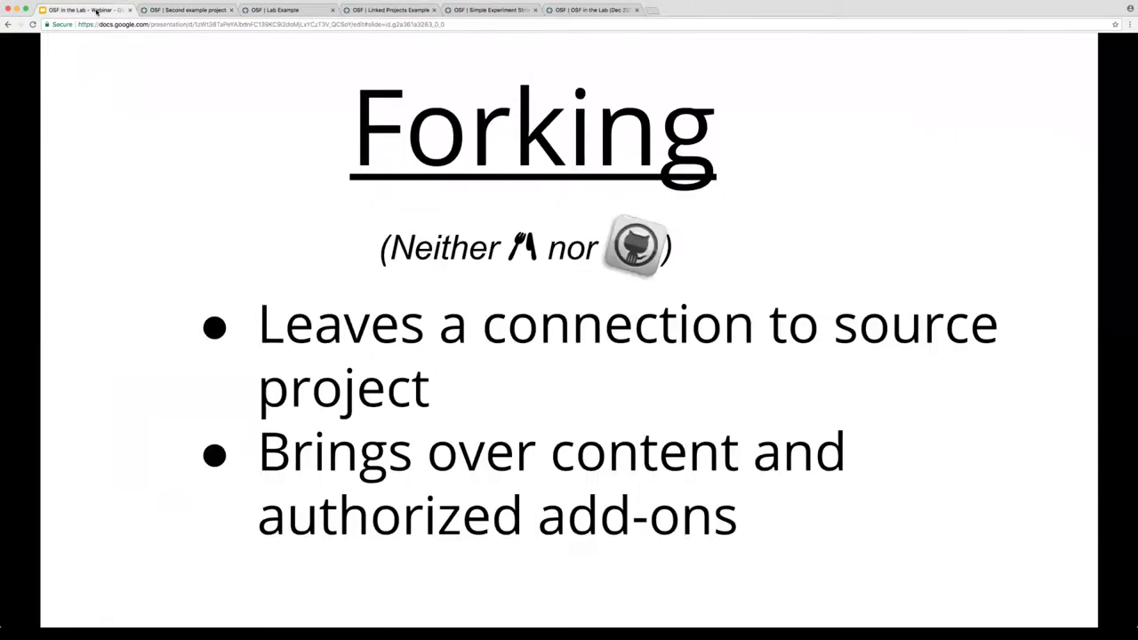
key(ctrl+super+f)
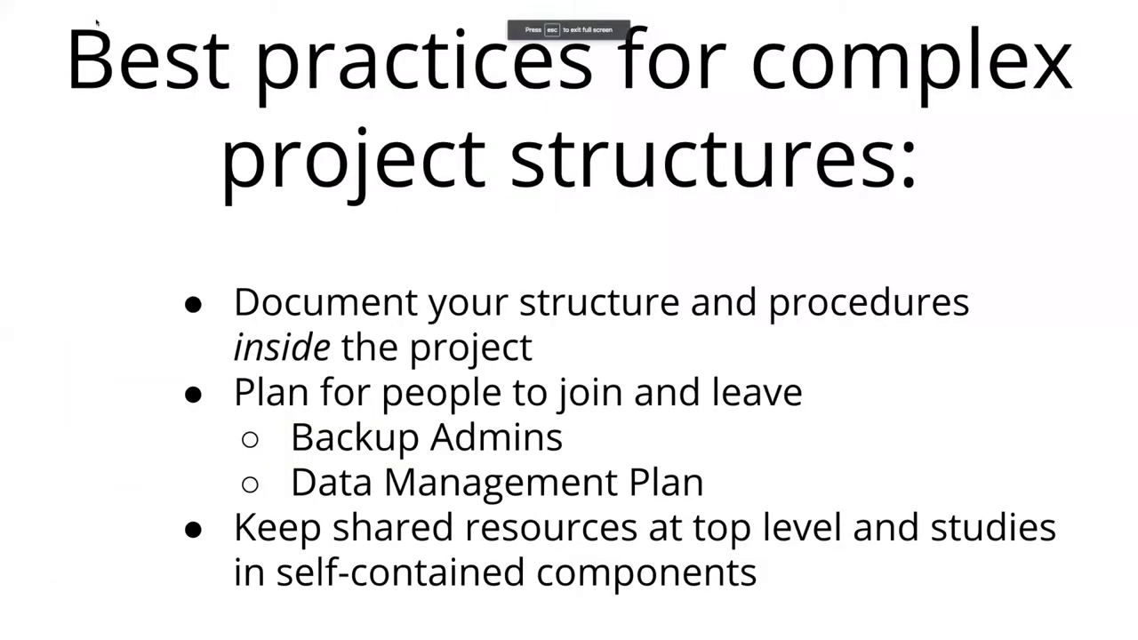
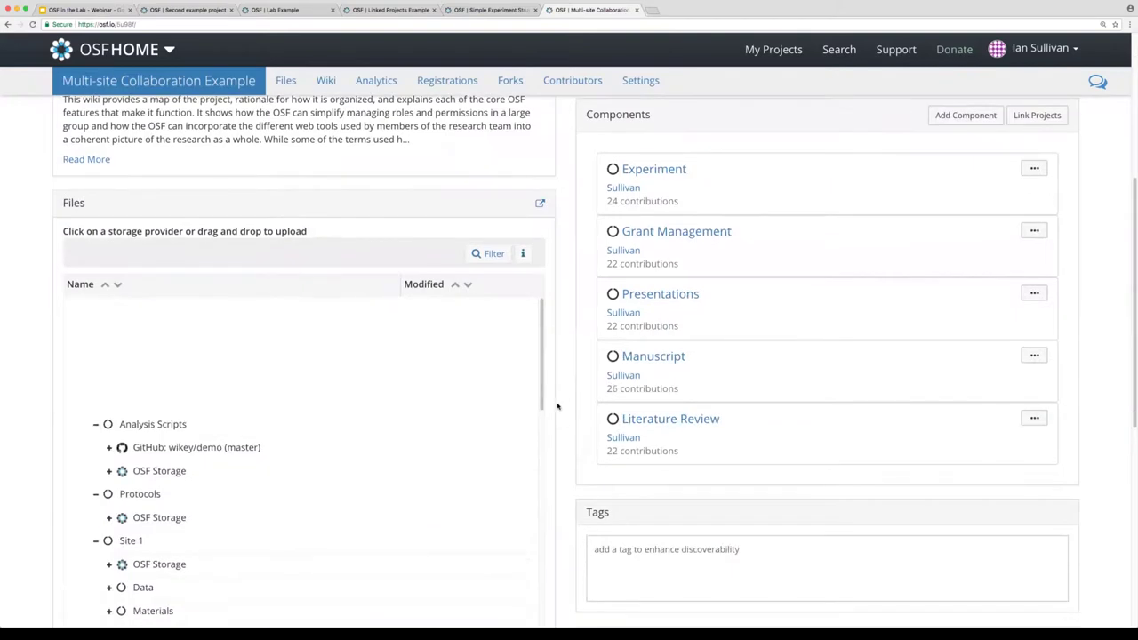
Examine the Multi-site Collaboration Example's file tree, components and recent activity, ending back at the project description.
scroll(545, 353, down, 2)
drag(545, 353, 536, 548)
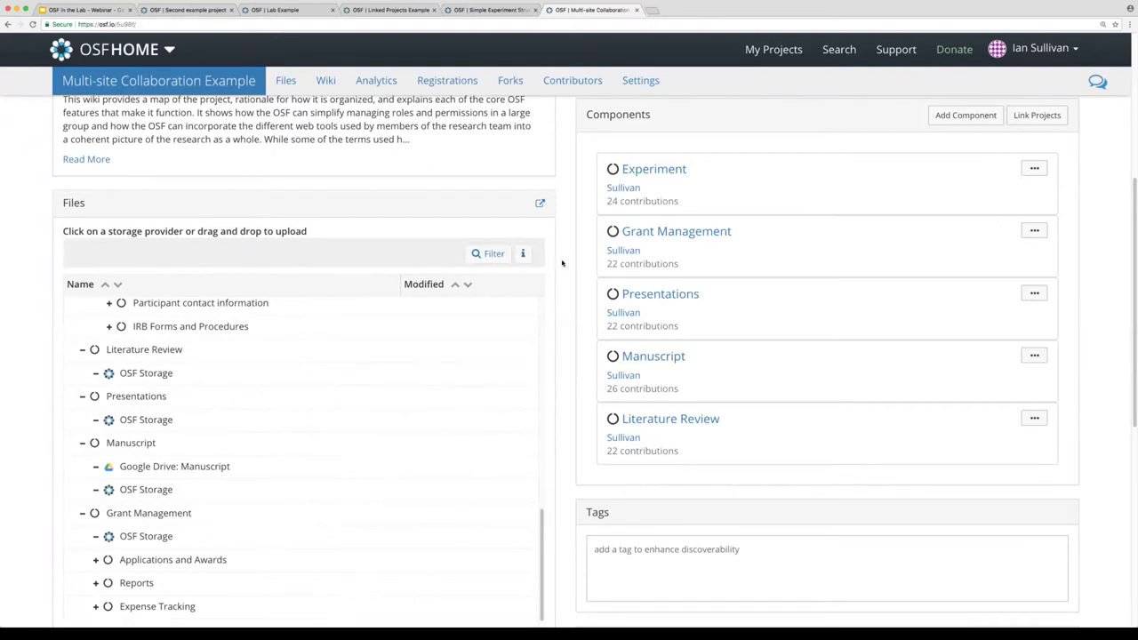
scroll(566, 262, down, 5)
scroll(564, 263, down, 4)
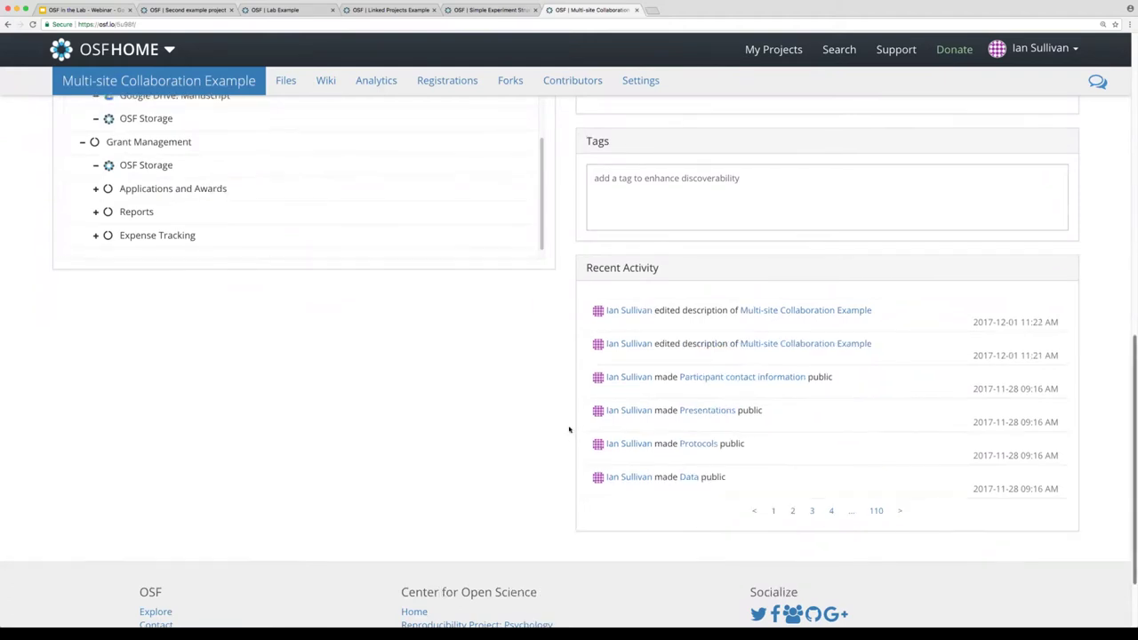
scroll(569, 431, up, 15)
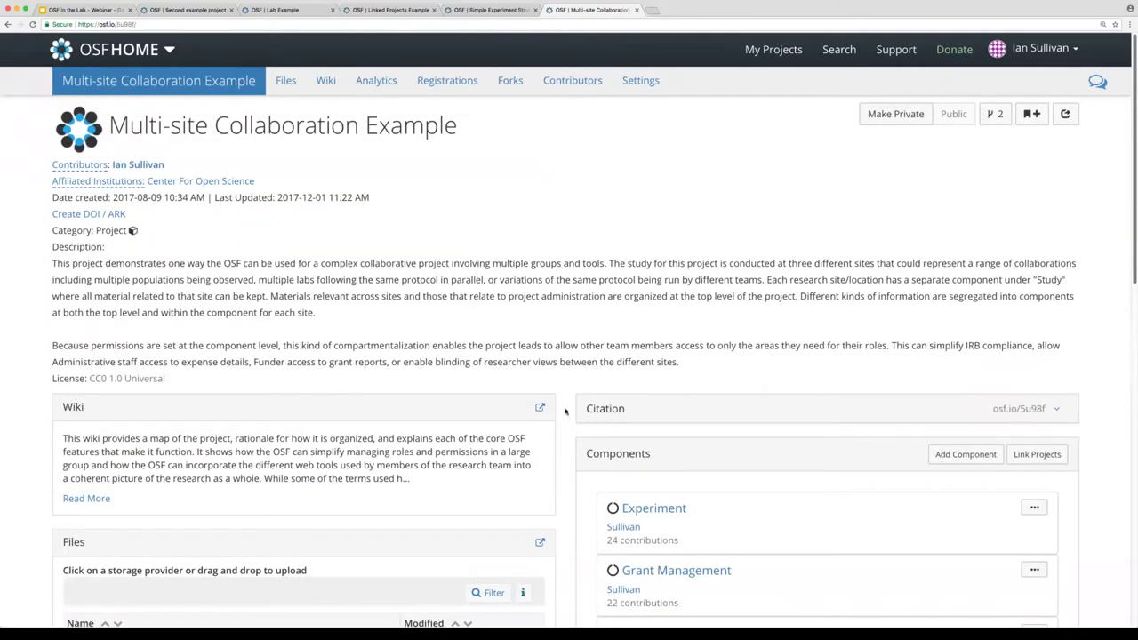
Open OSF Search in a new browser tab and search for "supplemental material example".
right_click(837, 51)
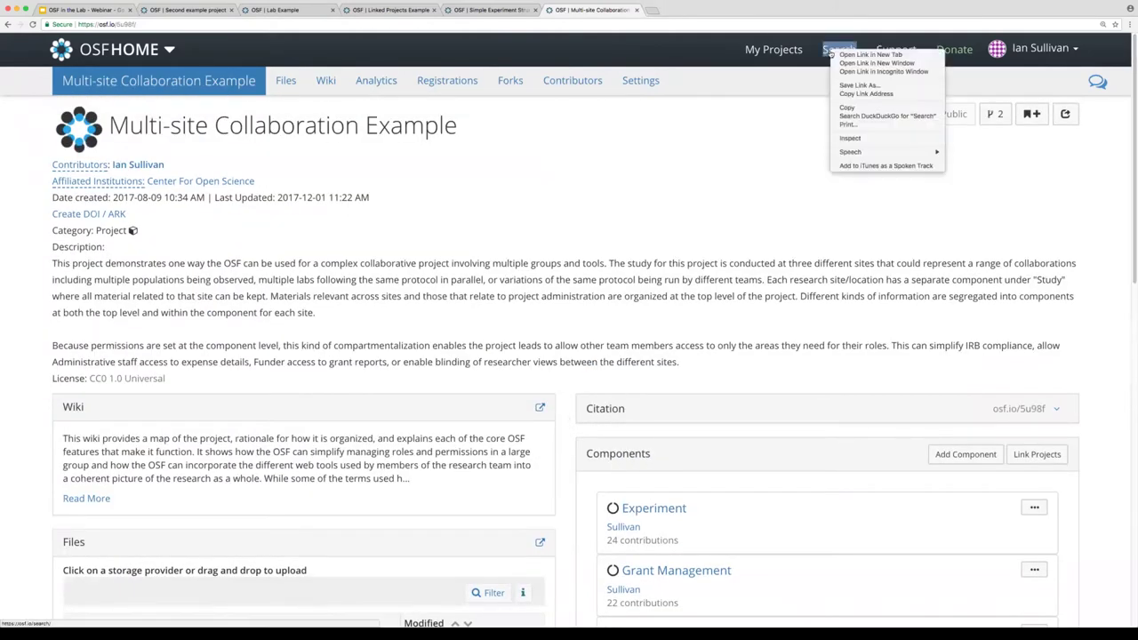
click(852, 56)
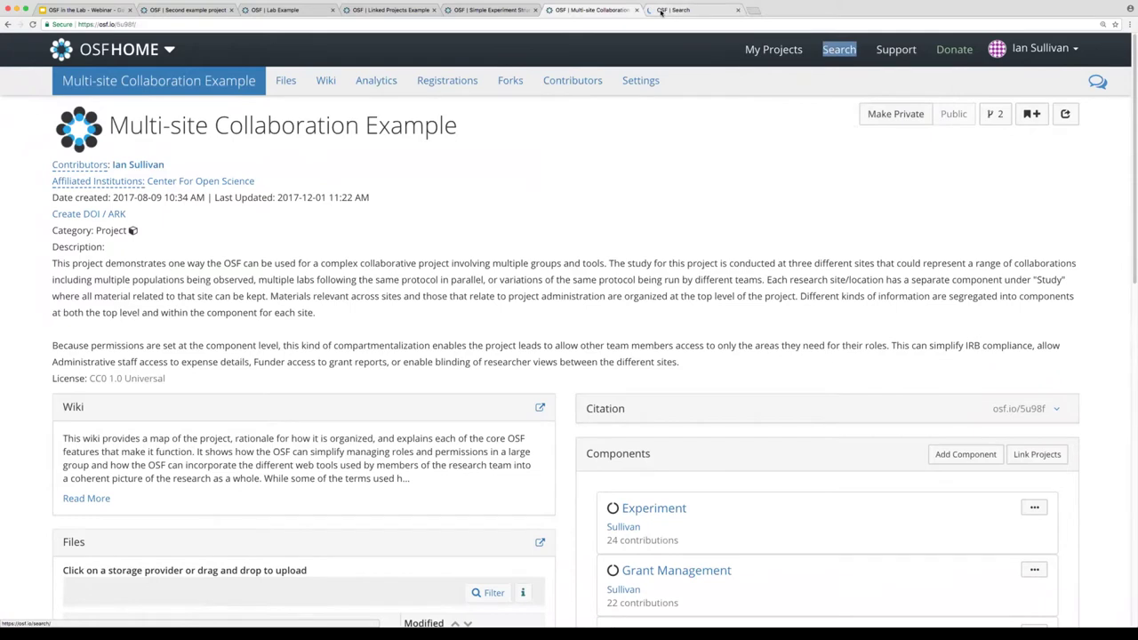
click(661, 10)
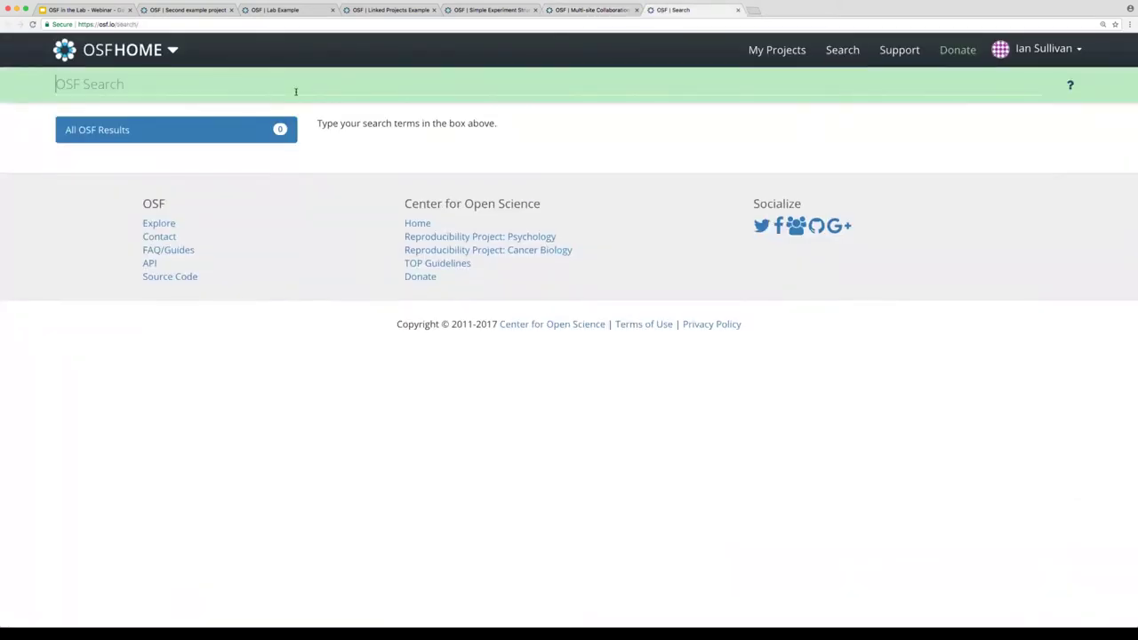
text(supplemental mat)
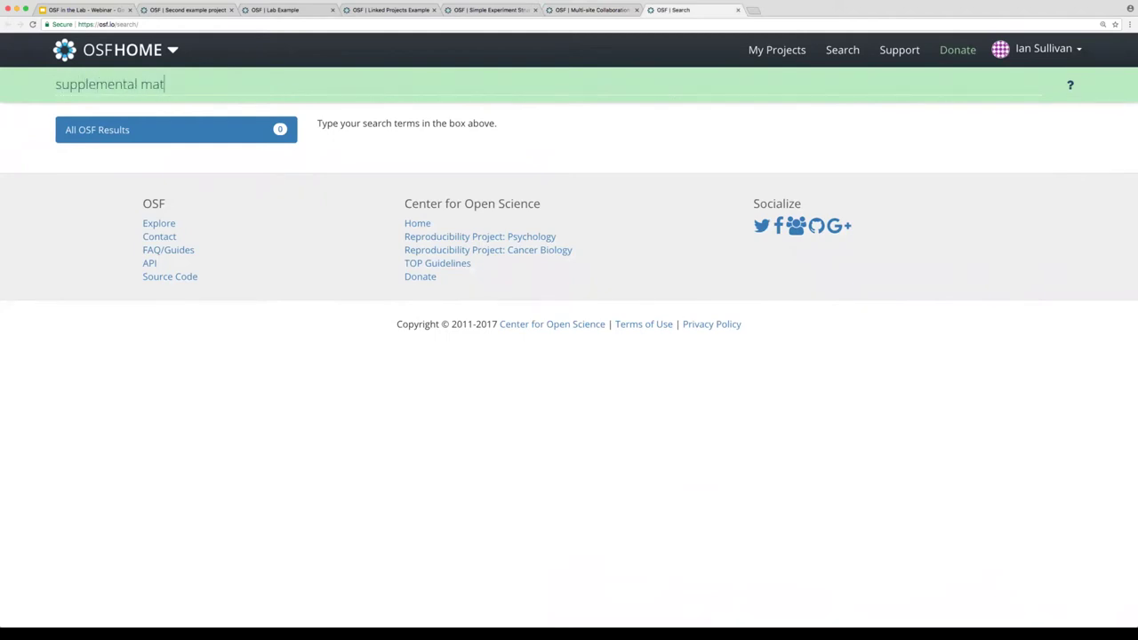
text(erial example)
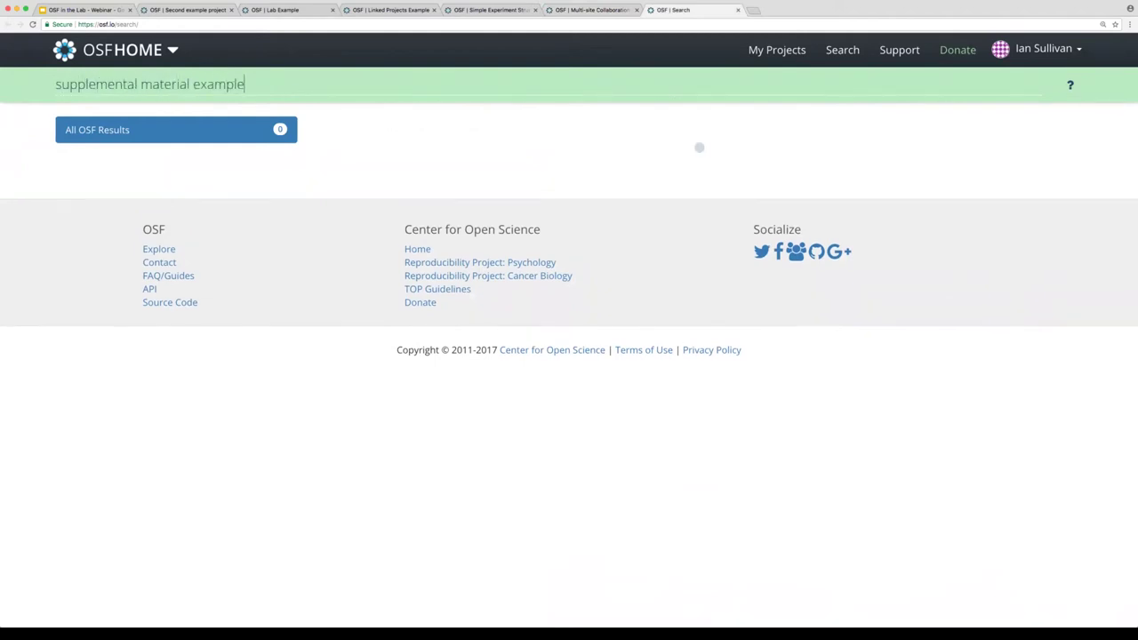
Open the Supplemental Materials Example project and review its description, wiki, files and components.
click(484, 137)
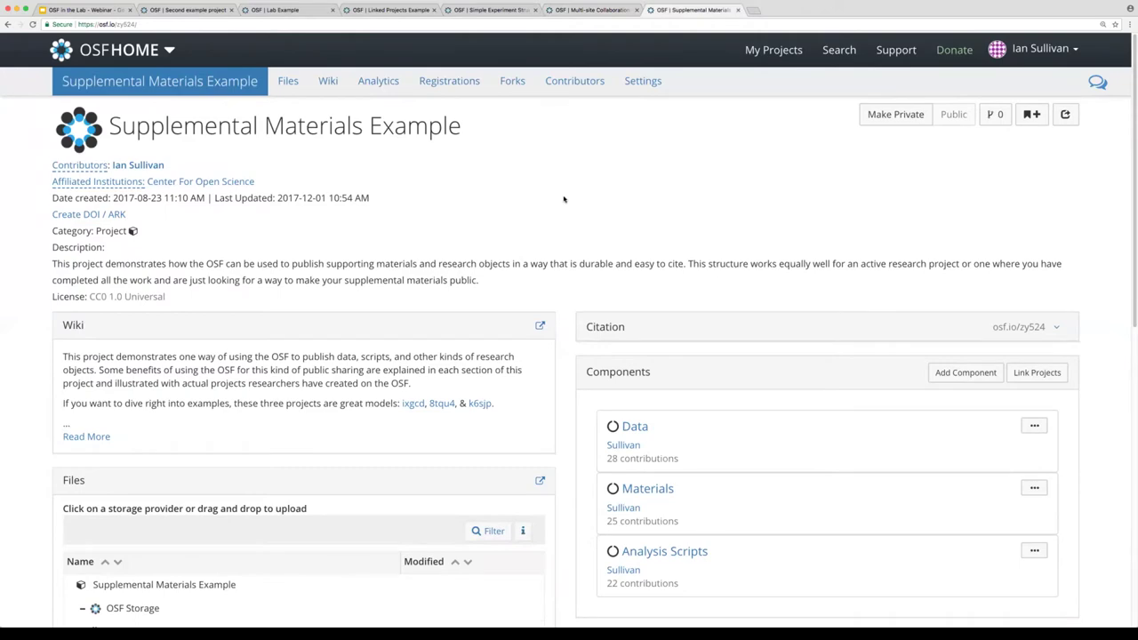
scroll(564, 199, down, 5)
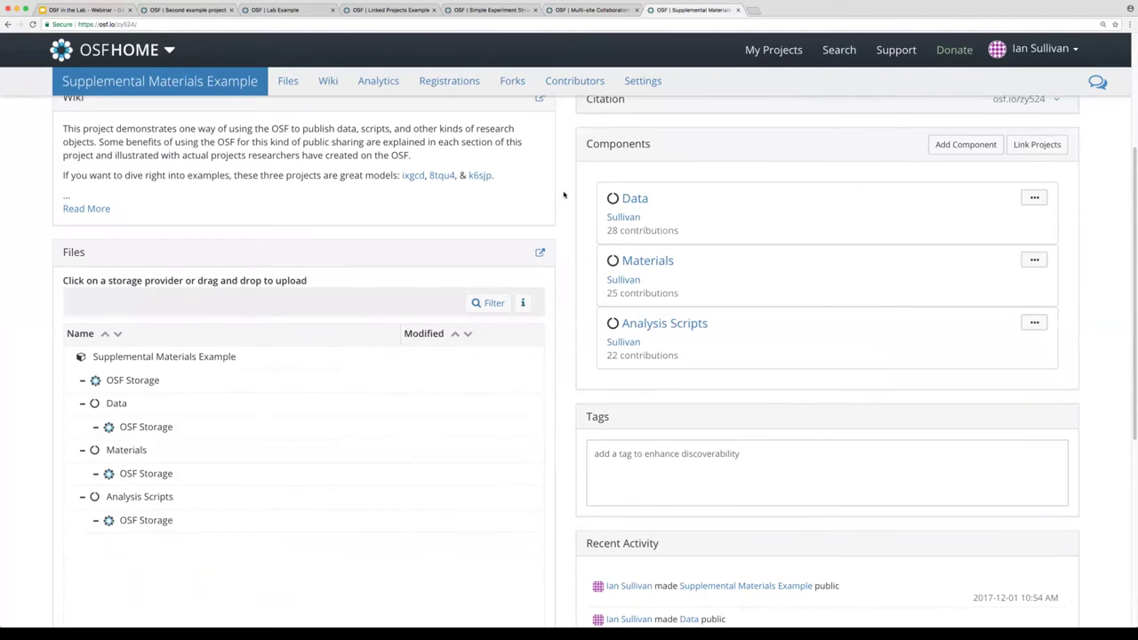
scroll(564, 188, up, 3)
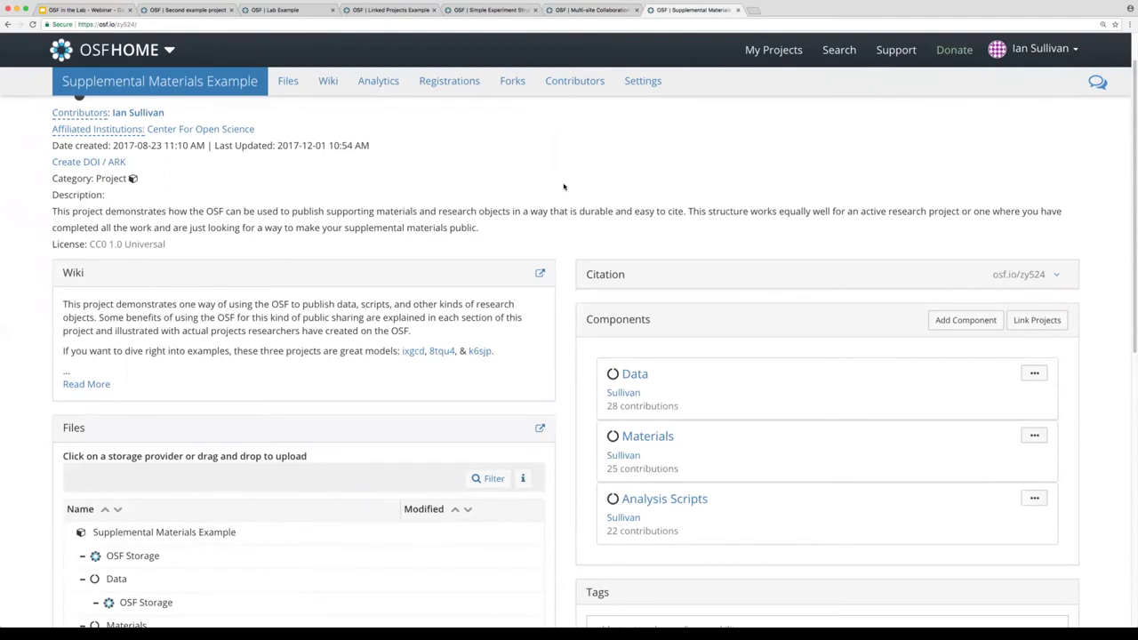
Switch to the Google Slides presentation and display slide 2 with the osf.io/ewhvq link.
click(70, 11)
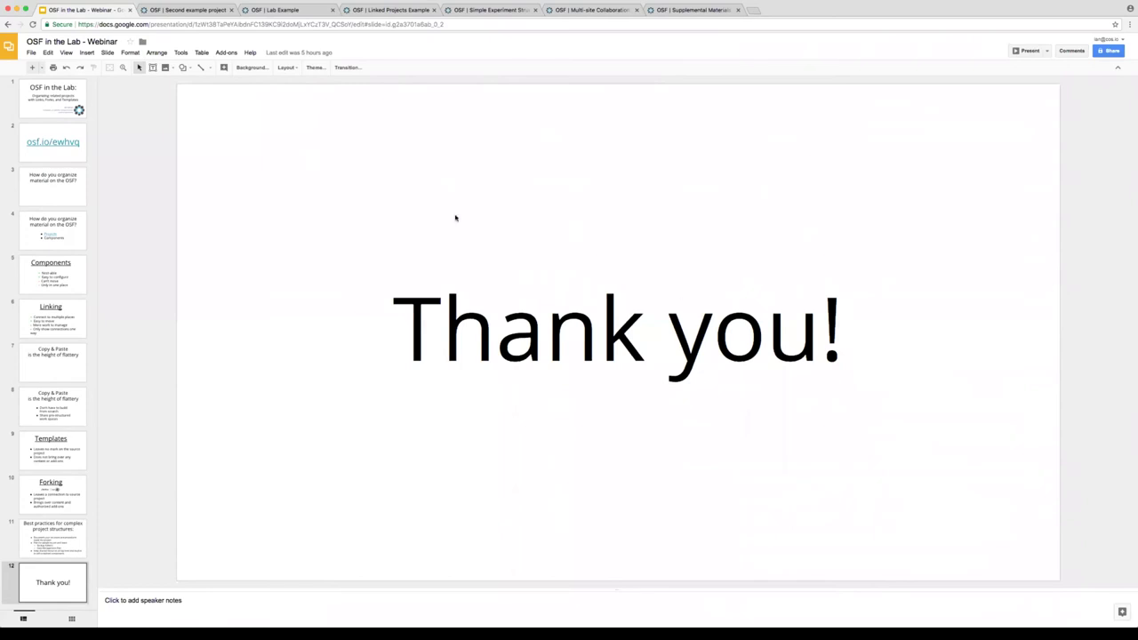
click(28, 151)
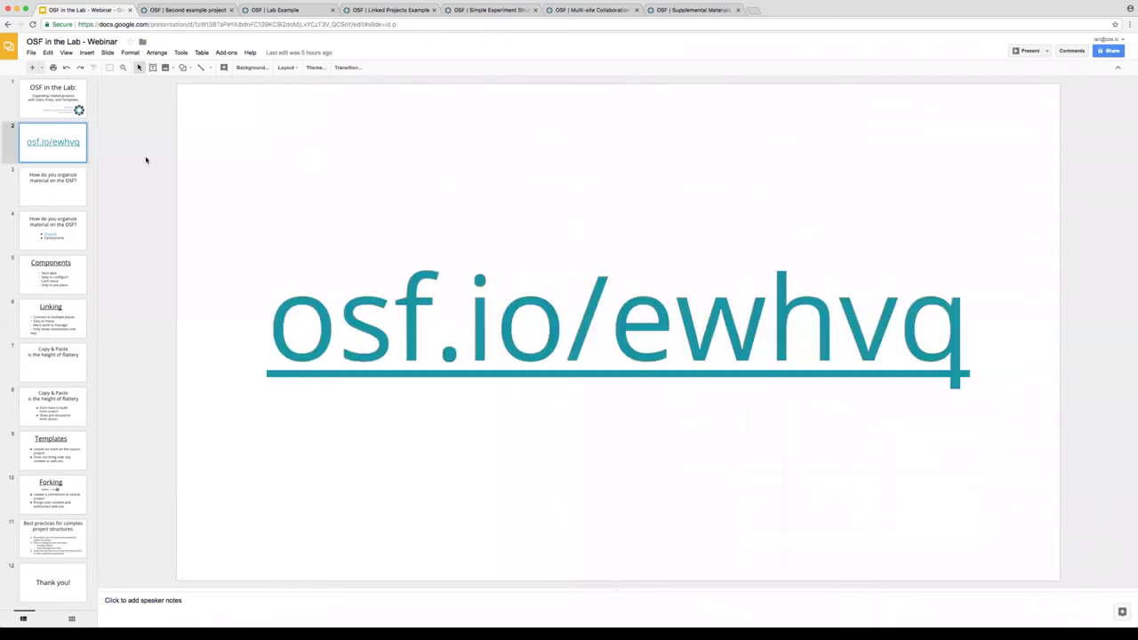